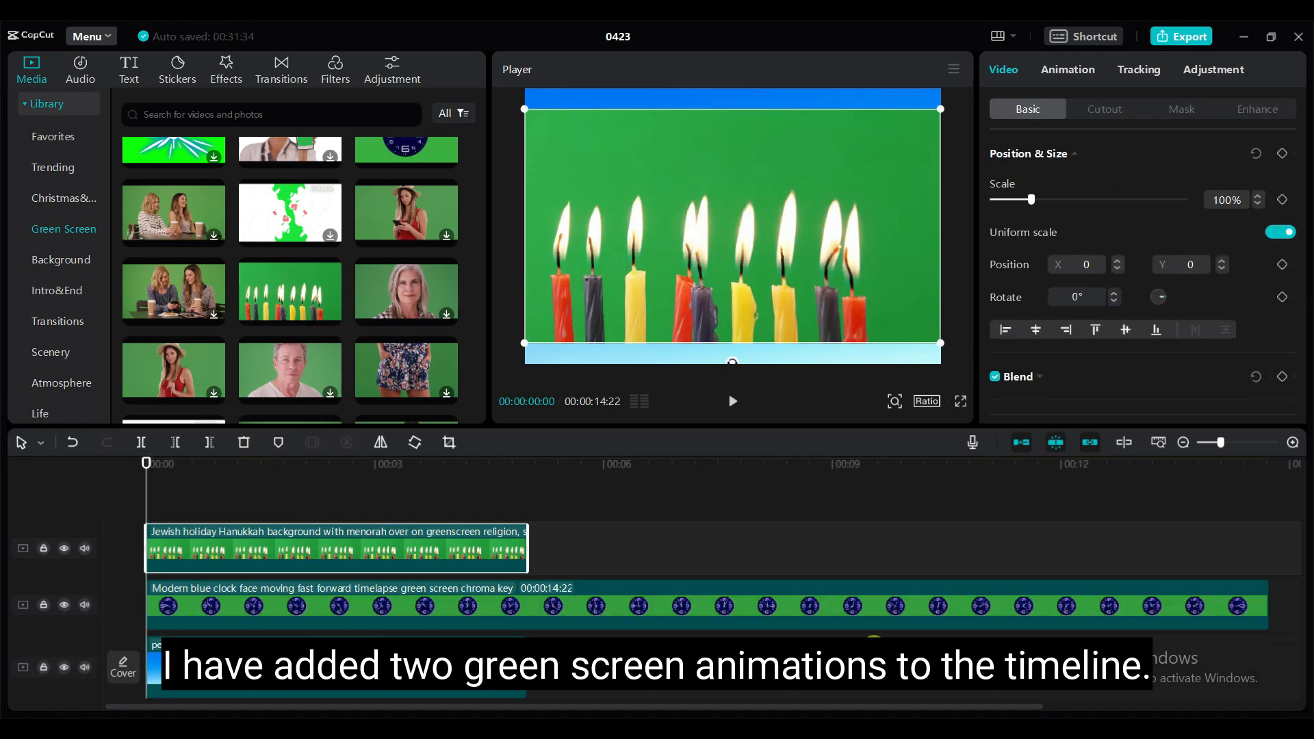
- Trim the end of the clock clip so it ends at 5 seconds with the other clips
{"action": "left_click_drag", "start_coordinate": [1270, 604], "coordinate": [528, 599]}
- Scale the candle clip to 50% and place it in the right half of the frame at about X 1184, Y 0
{"action": "left_click", "coordinate": [493, 551]}
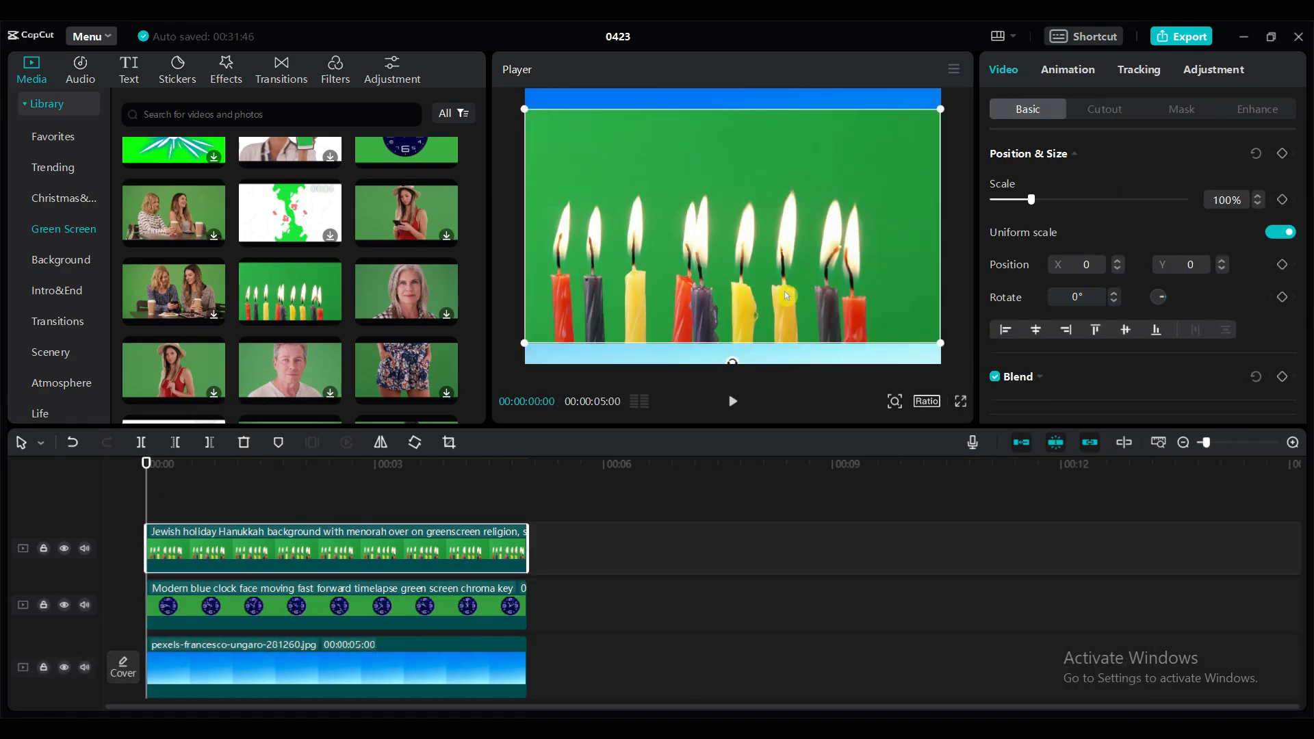
{"action": "left_click_drag", "start_coordinate": [1031, 200], "coordinate": [1016, 200]}
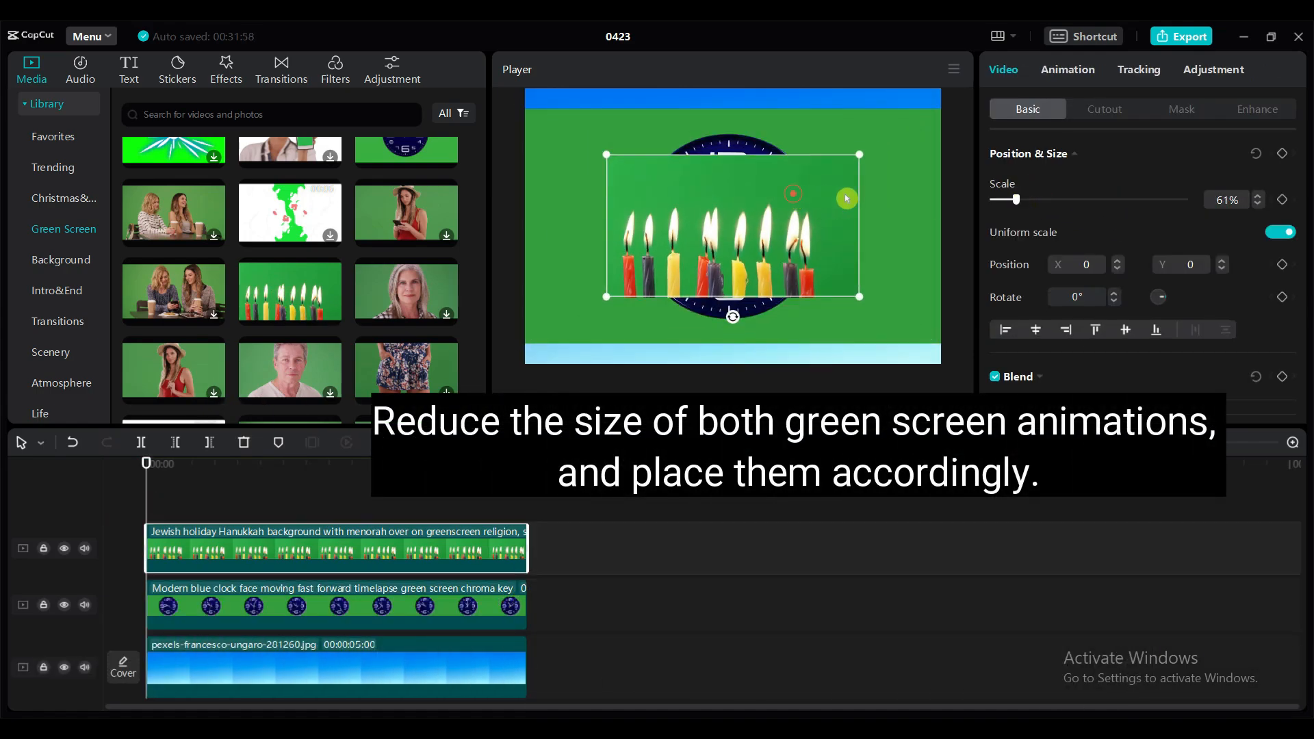
{"action": "mouse_move", "coordinate": [845, 199]}
{"action": "left_mouse_down"}
{"action": "mouse_move", "coordinate": [913, 191]}
{"action": "mouse_move", "coordinate": [842, 188]}
{"action": "mouse_move", "coordinate": [831, 149]}
{"action": "mouse_move", "coordinate": [839, 183]}
{"action": "left_mouse_up"}
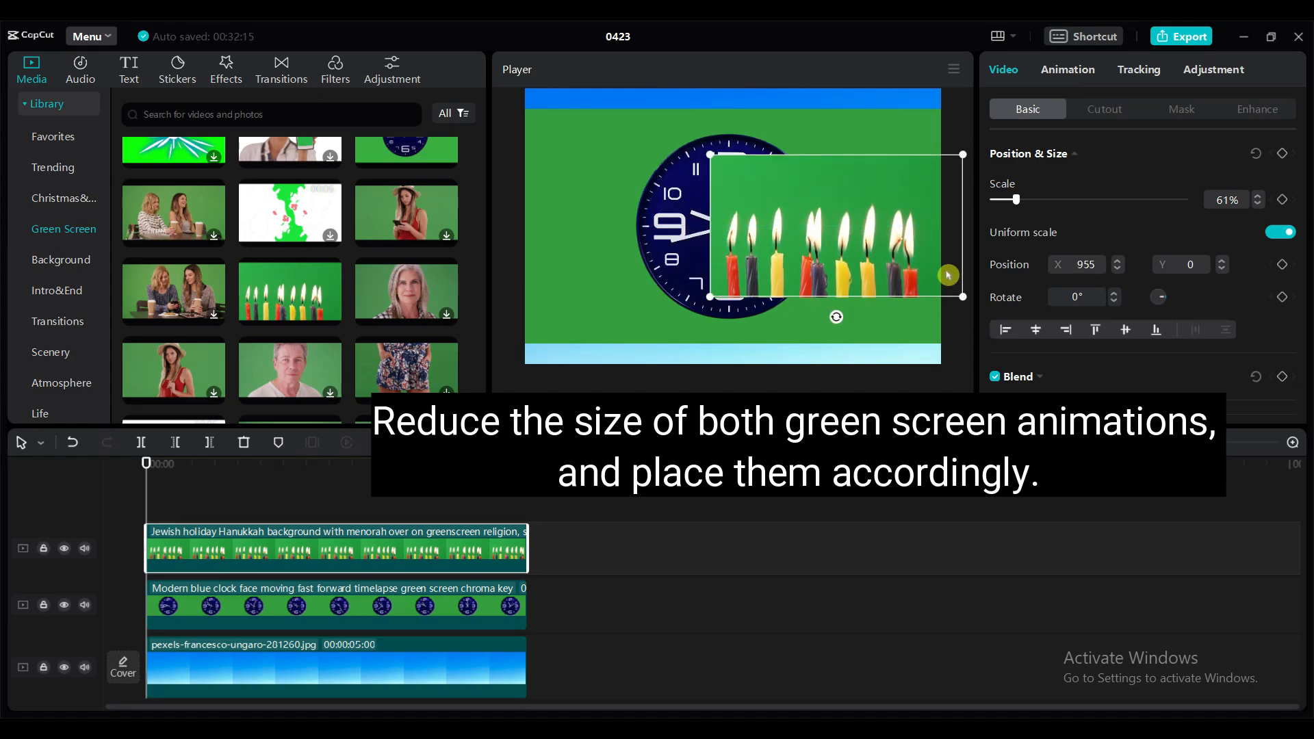
{"action": "left_click_drag", "start_coordinate": [1019, 204], "coordinate": [1012, 200]}
{"action": "left_click_drag", "start_coordinate": [835, 235], "coordinate": [858, 235]}
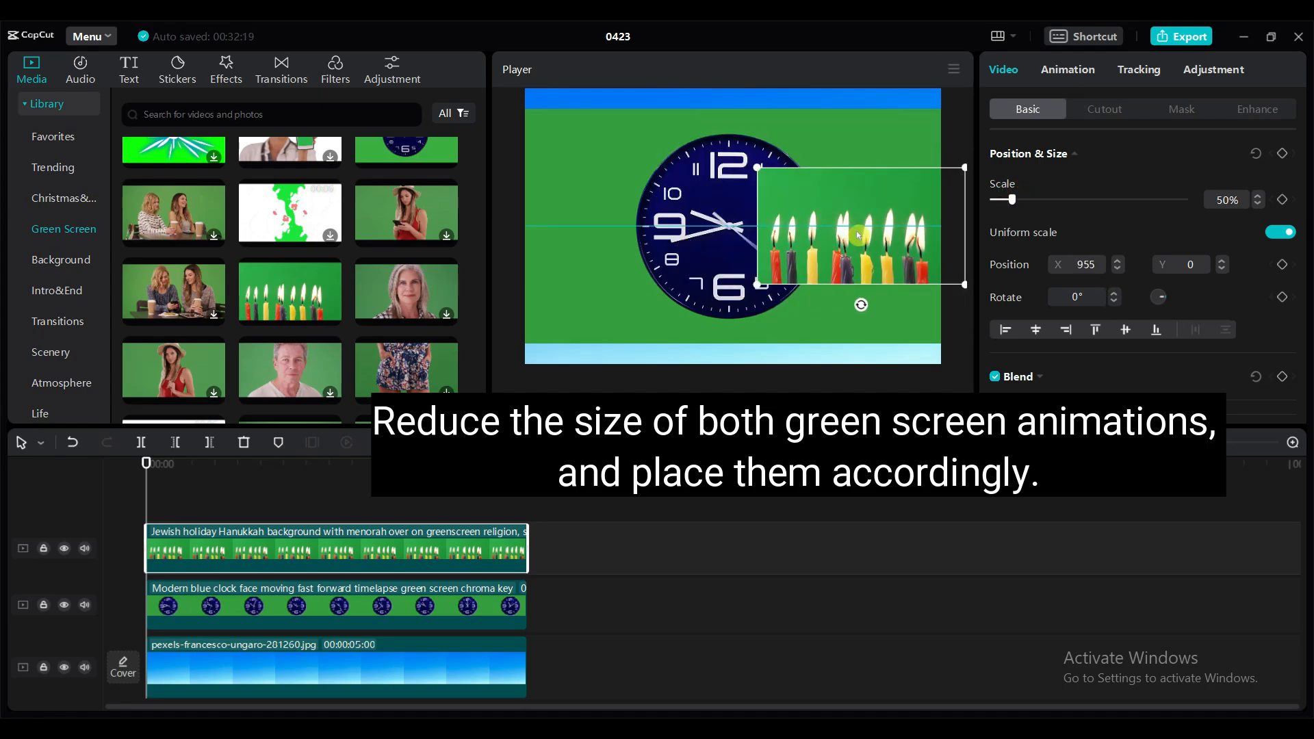
- Scale the clock clip to 64% and move it horizontally so the clock sits in the left half of the frame
{"action": "left_click", "coordinate": [722, 256]}
{"action": "left_click_drag", "start_coordinate": [1035, 203], "coordinate": [1017, 200]}
{"action": "left_click_drag", "start_coordinate": [685, 226], "coordinate": [584, 225]}
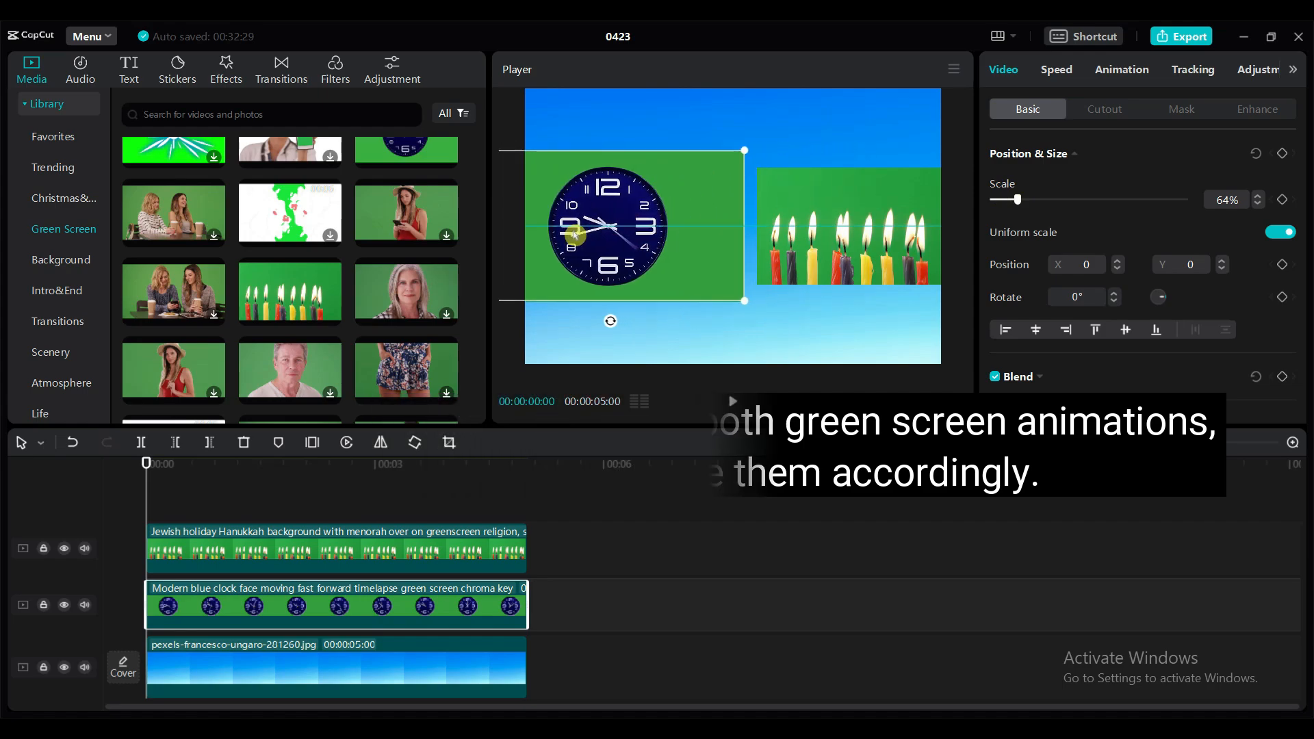
- Remove the clock clip's green background with Chroma key, sampling the green and setting Strength to 20
{"action": "left_click", "coordinate": [1109, 110]}
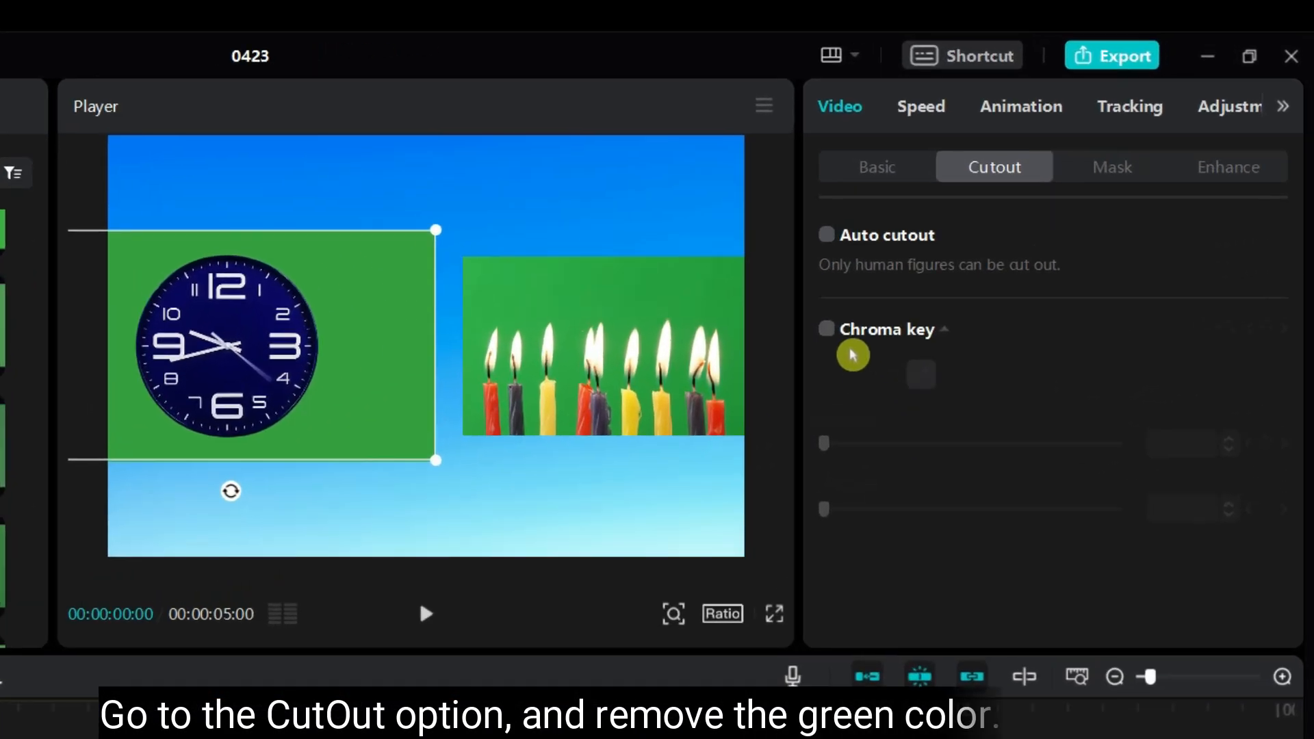
{"action": "left_click", "coordinate": [827, 330]}
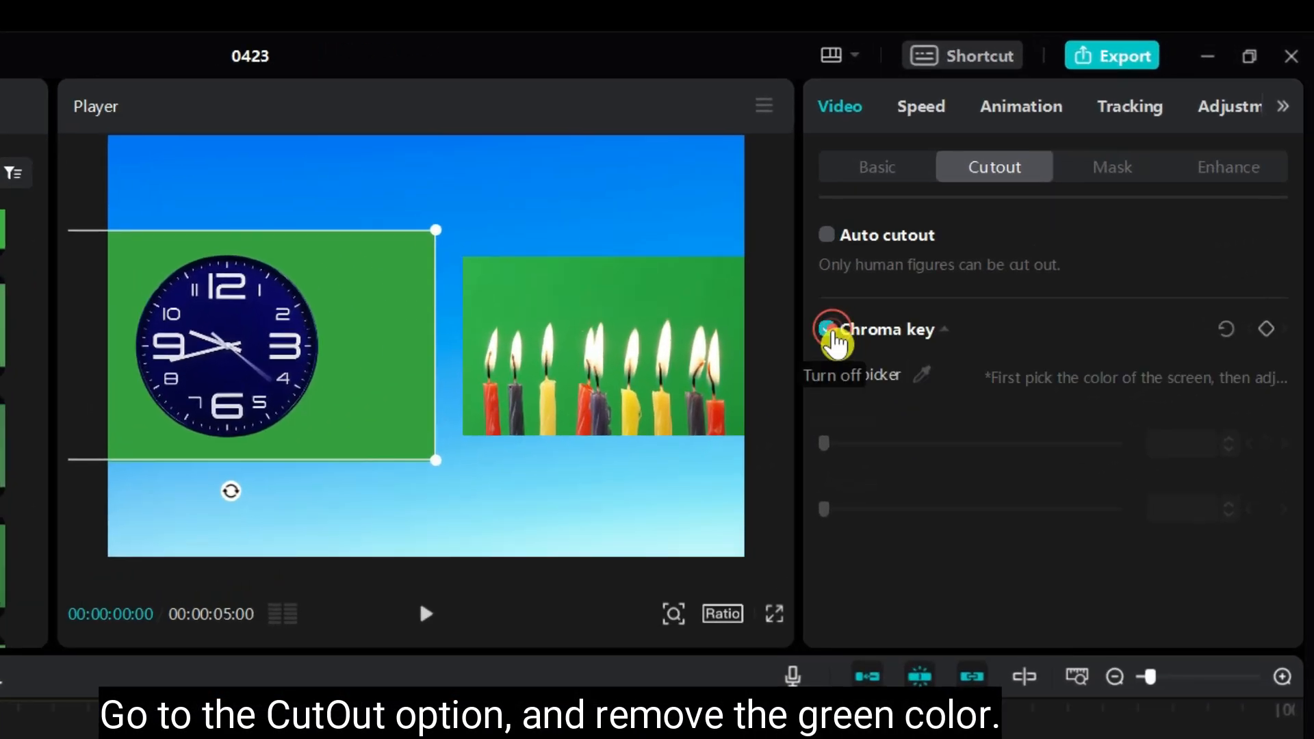
{"action": "left_click", "coordinate": [924, 376]}
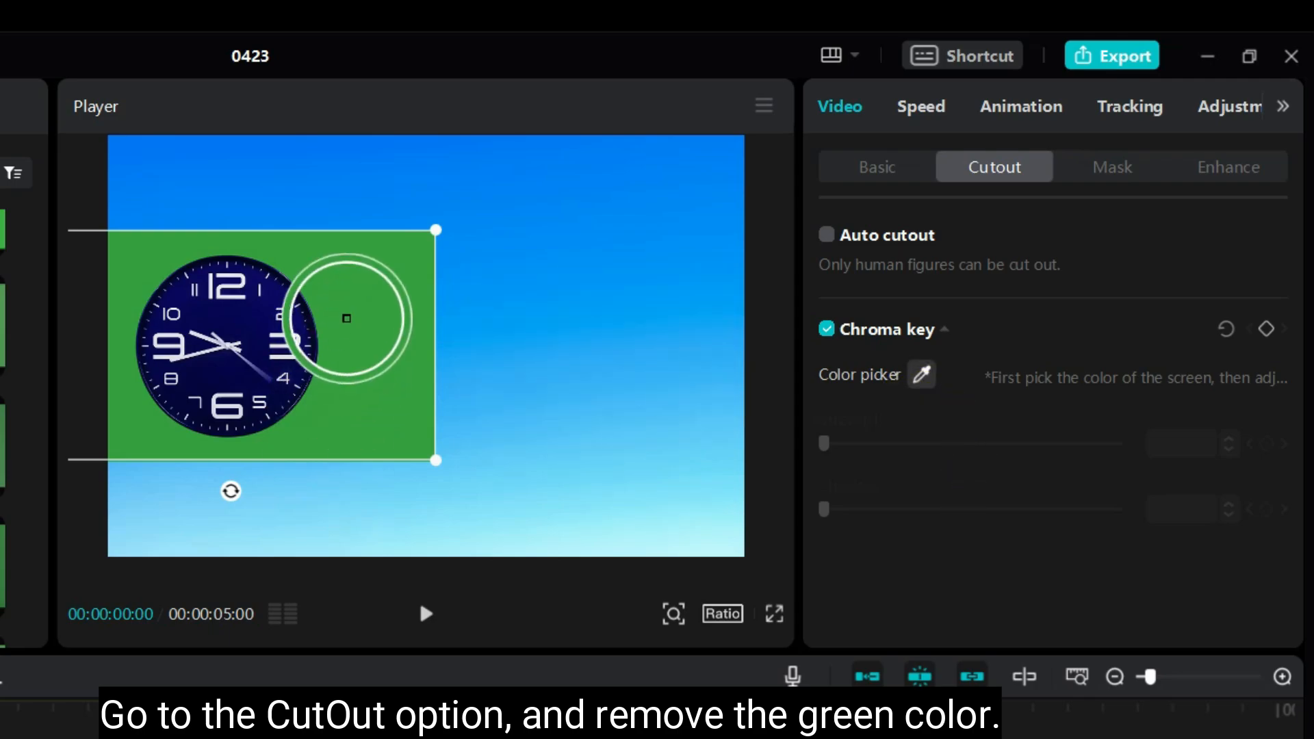
{"action": "left_click", "coordinate": [370, 324]}
{"action": "left_click_drag", "start_coordinate": [826, 449], "coordinate": [886, 446]}
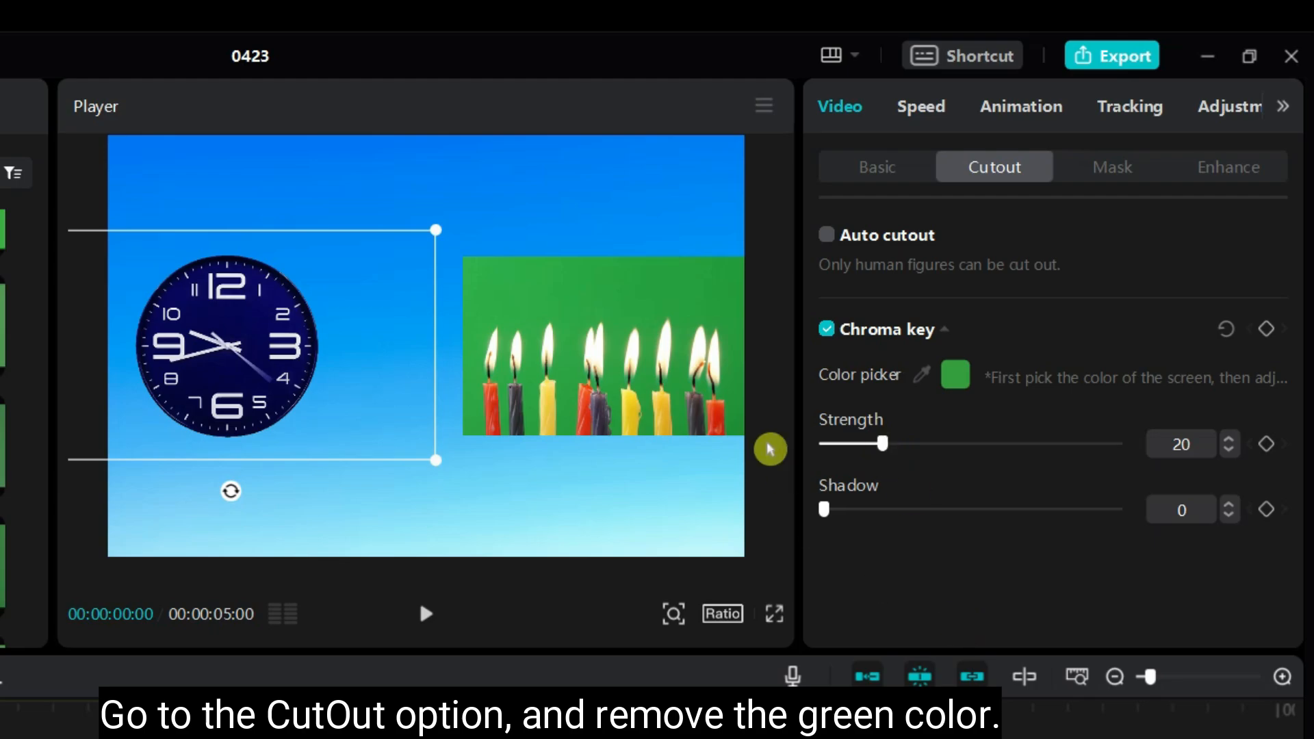
- Remove the candle clip's green background with Chroma key, sampling the green and raising the Strength
{"action": "left_click", "coordinate": [725, 421]}
{"action": "left_click", "coordinate": [826, 329]}
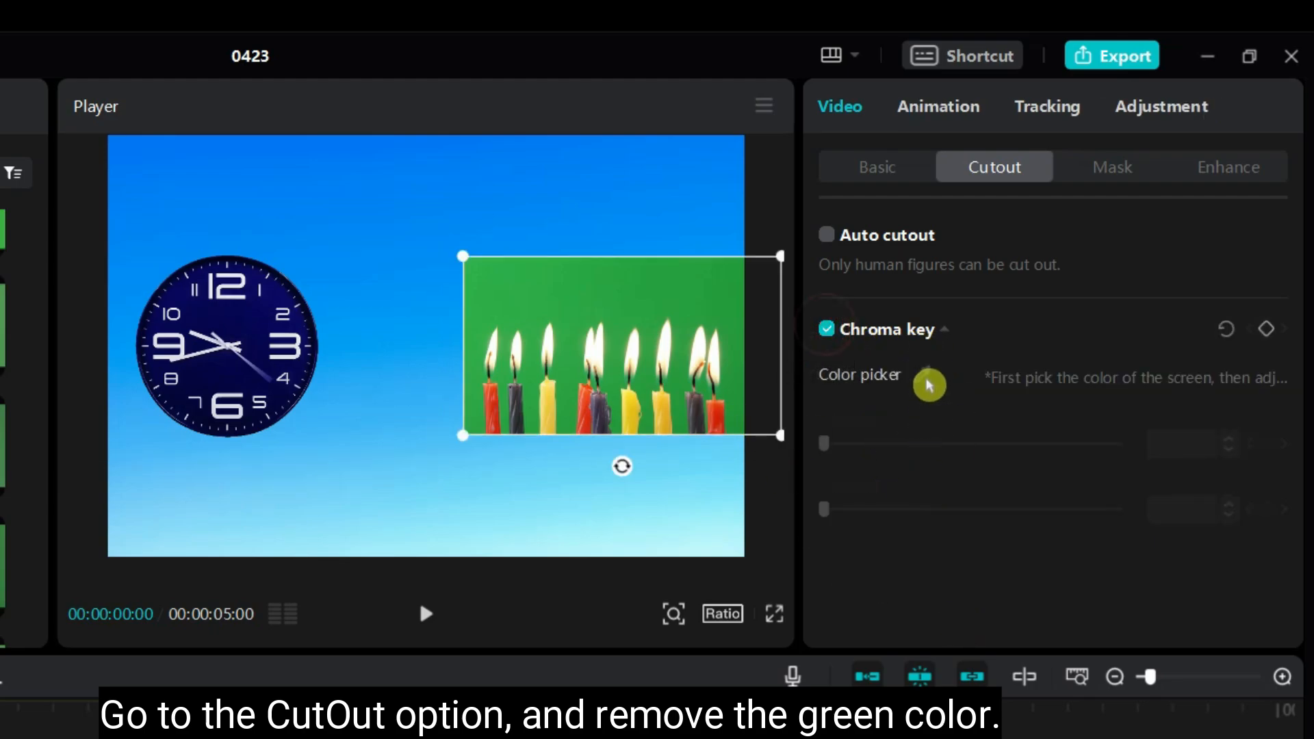
{"action": "left_click", "coordinate": [921, 375]}
{"action": "left_click", "coordinate": [630, 295]}
{"action": "mouse_move", "coordinate": [853, 446]}
{"action": "left_mouse_down"}
{"action": "mouse_move", "coordinate": [831, 444]}
{"action": "mouse_move", "coordinate": [859, 446]}
{"action": "left_mouse_up"}
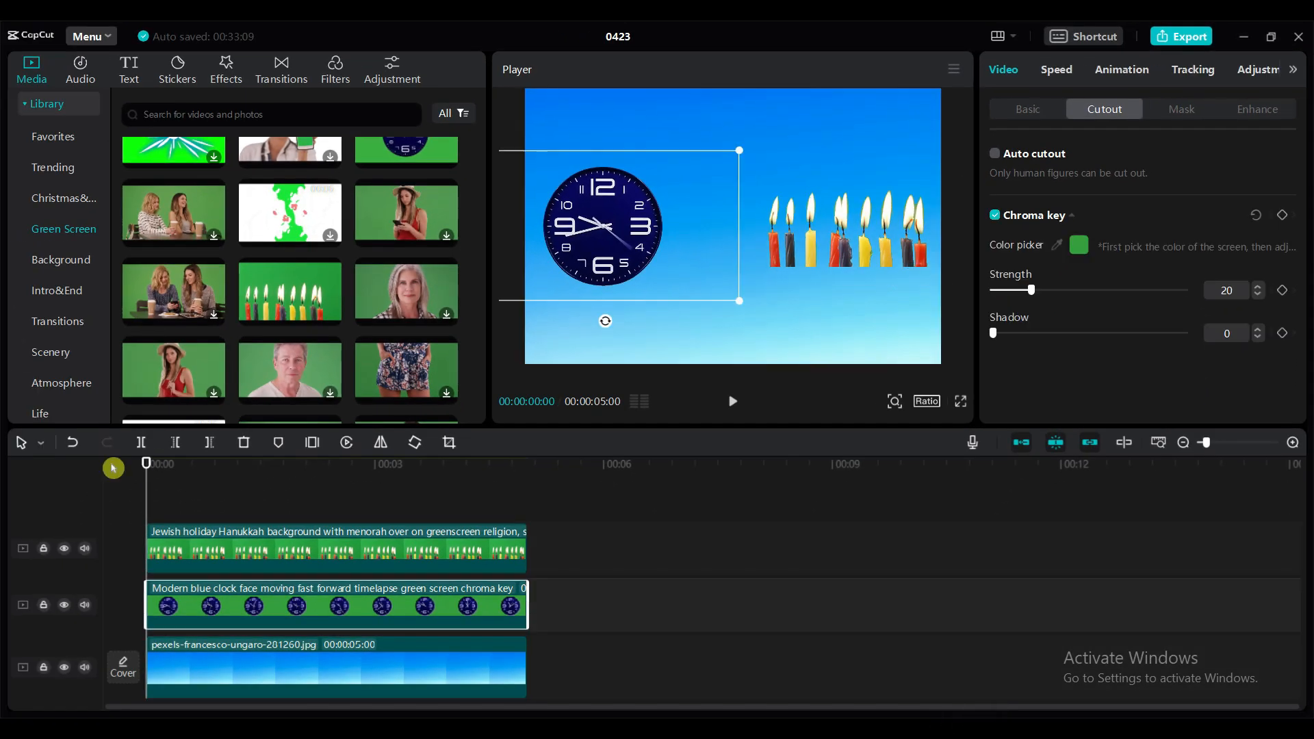
- Add a Rectangle mask to the clock clip and enlarge it around the whole clock, about 1039 by 942
{"action": "left_click", "coordinate": [1181, 111]}
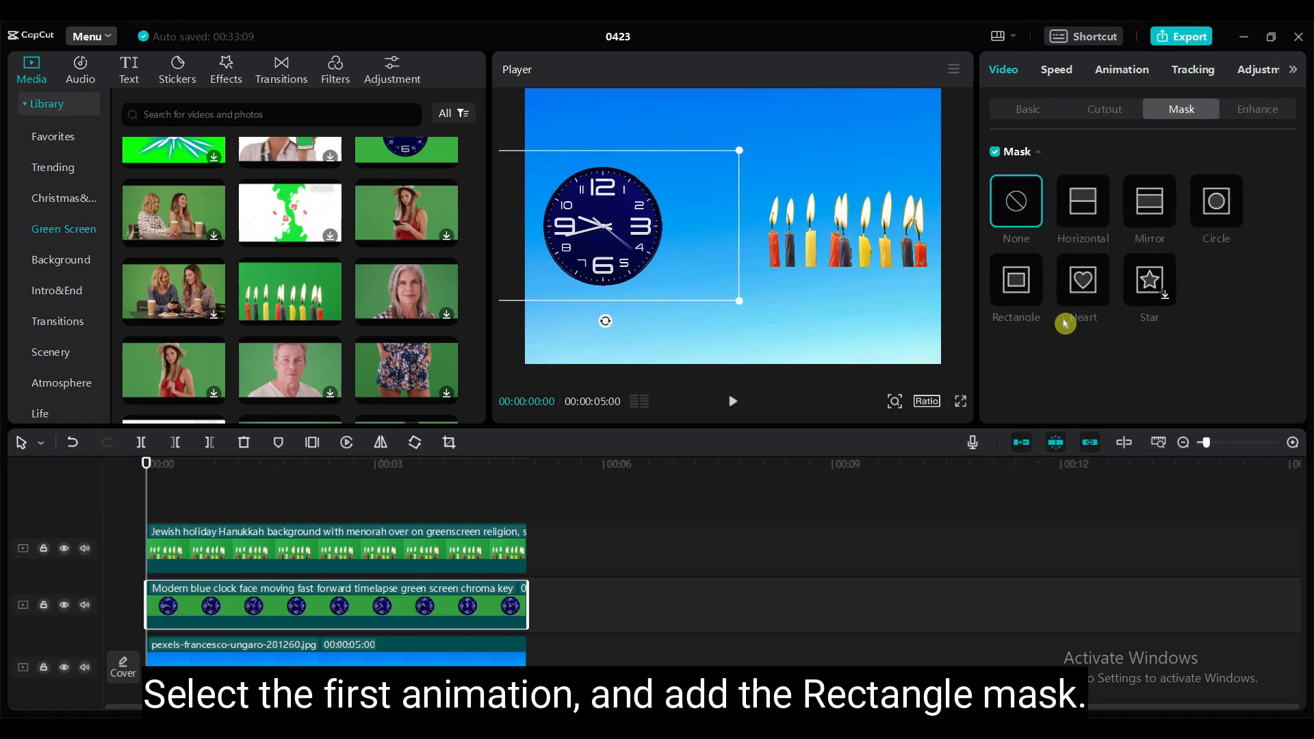
{"action": "left_click", "coordinate": [1021, 285]}
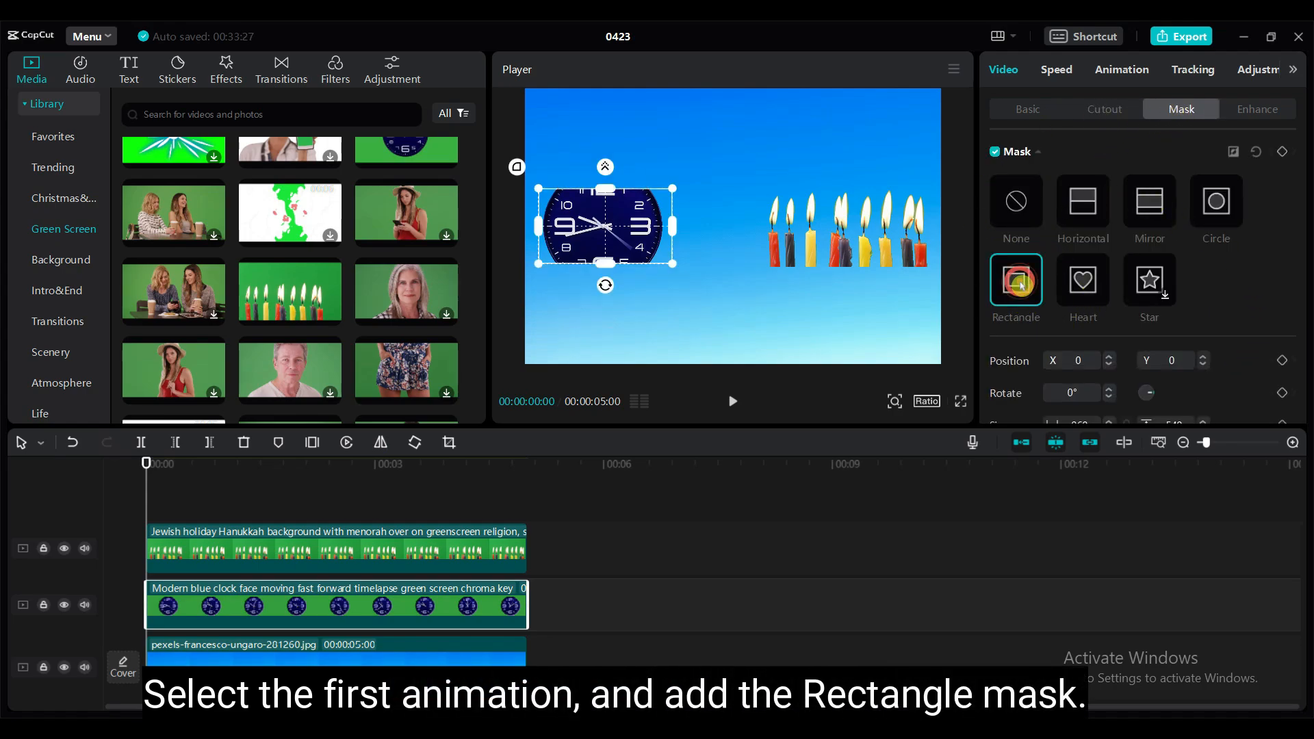
{"action": "left_click_drag", "start_coordinate": [603, 267], "coordinate": [605, 295]}
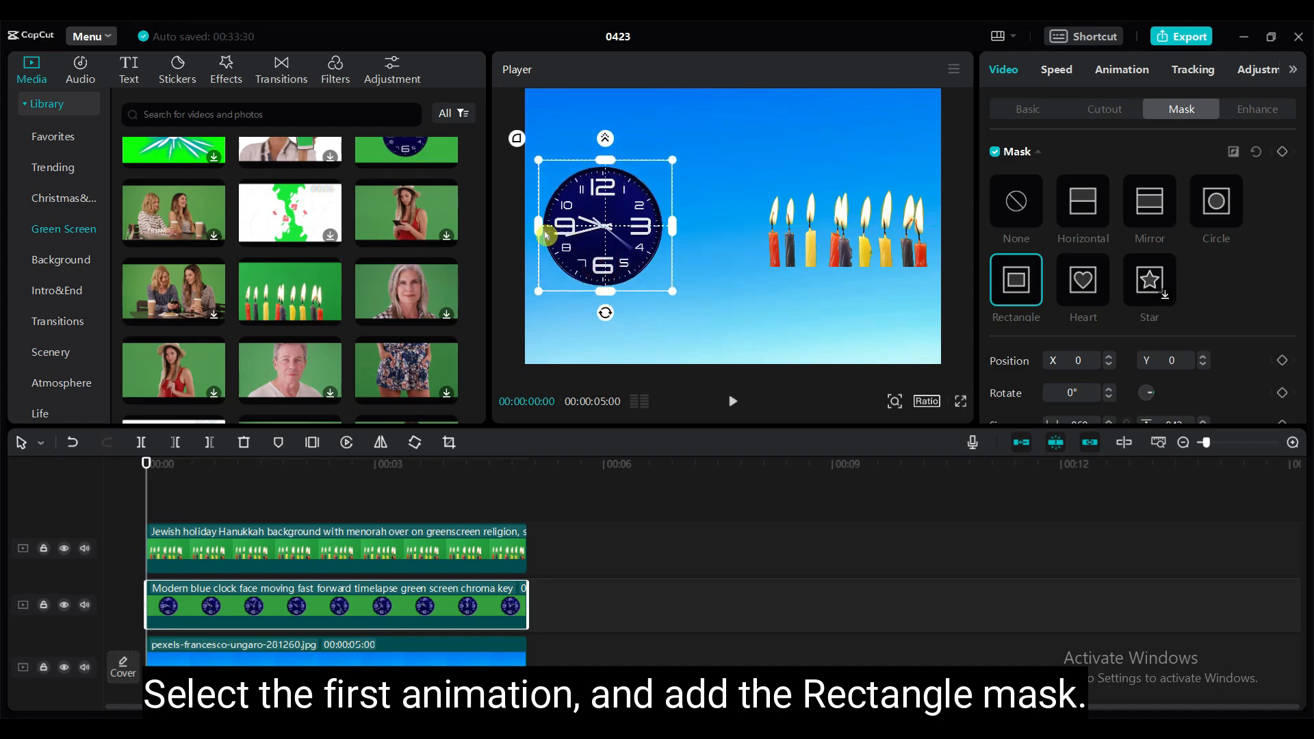
{"action": "left_click_drag", "start_coordinate": [540, 230], "coordinate": [533, 228]}
- Add mask Position keyframes to the clock clip at its start and at 1 second
{"action": "left_click_drag", "start_coordinate": [149, 457], "coordinate": [117, 468]}
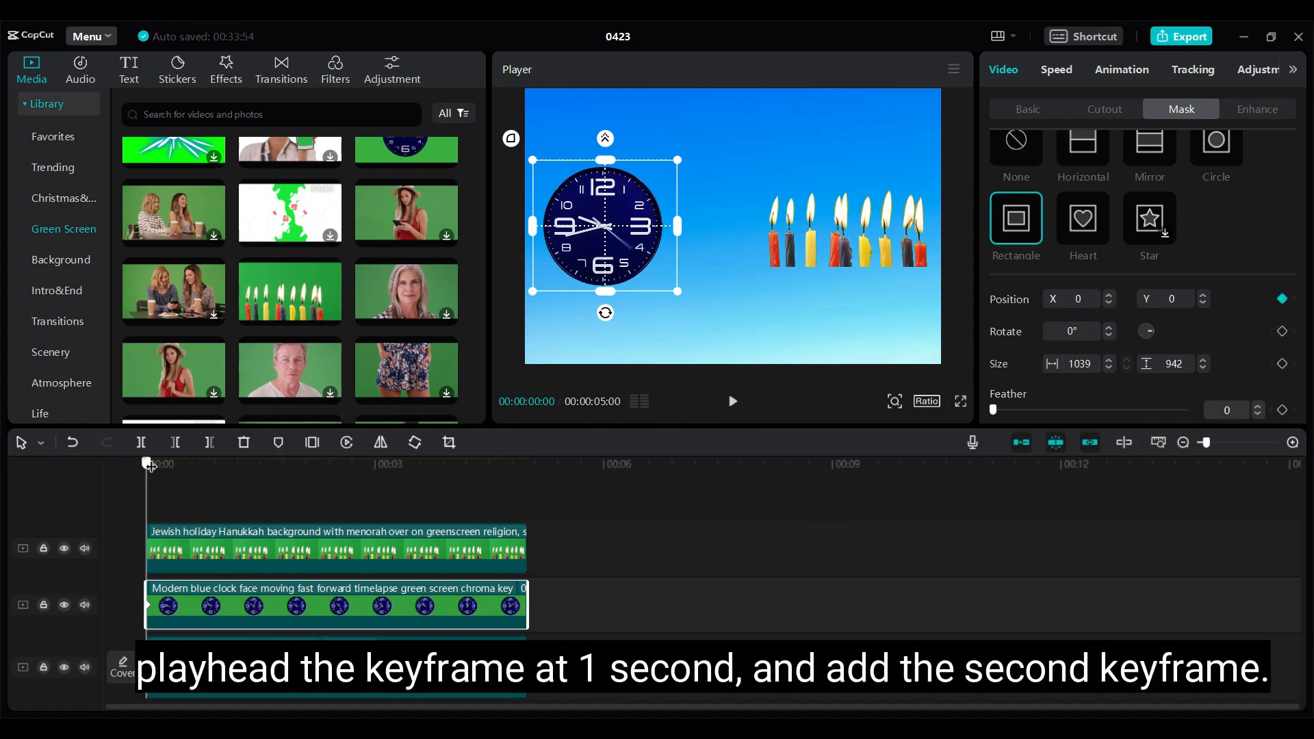
{"action": "left_click_drag", "start_coordinate": [151, 466], "coordinate": [220, 466]}
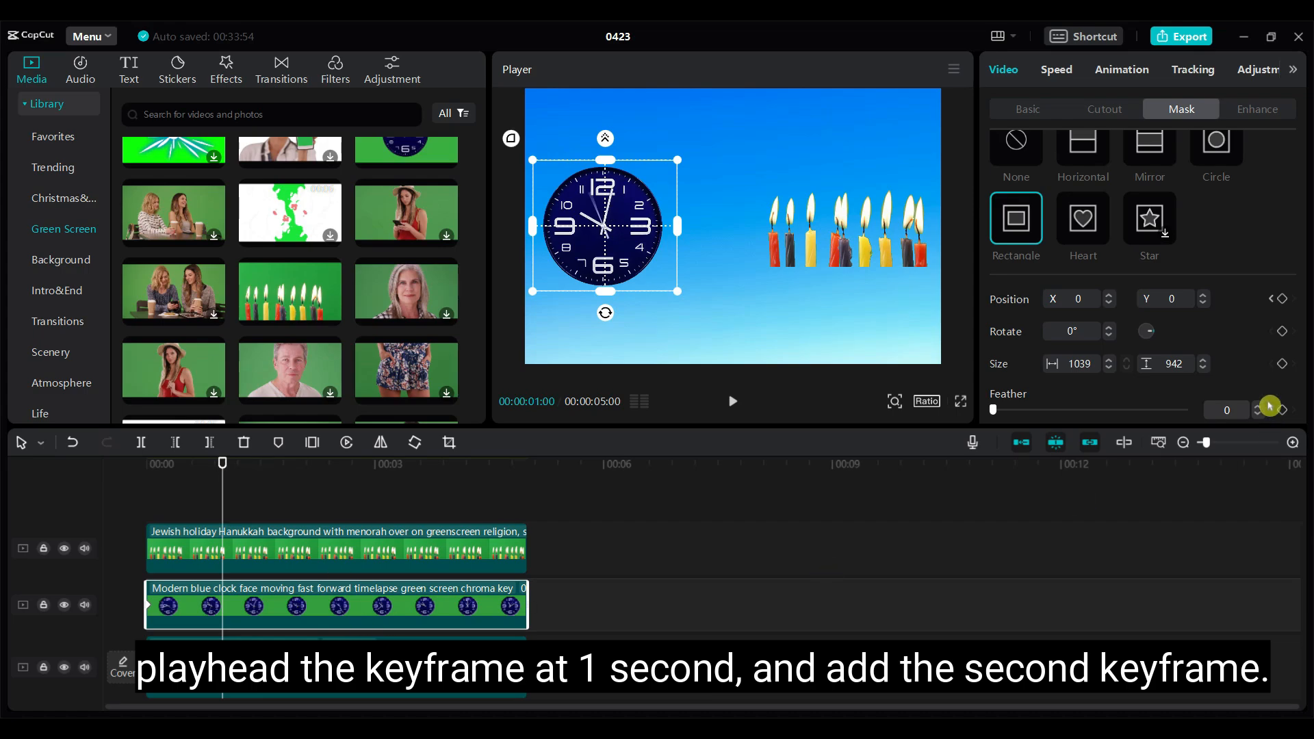
{"action": "left_click", "coordinate": [1283, 301]}
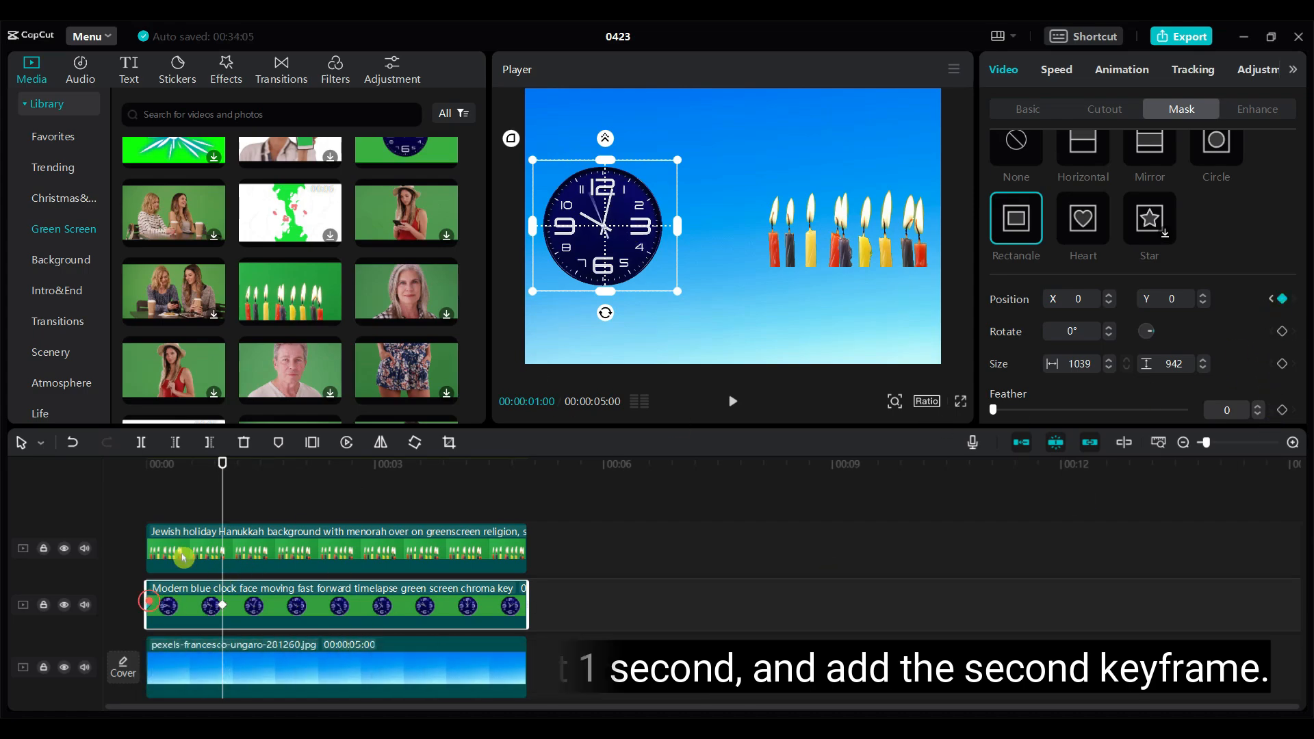
- At the clip's start, move the clock's mask left off the clock to about X -960, Y -3, and preview the timeline
{"action": "left_click_drag", "start_coordinate": [220, 463], "coordinate": [146, 463]}
{"action": "left_click_drag", "start_coordinate": [626, 233], "coordinate": [495, 233]}
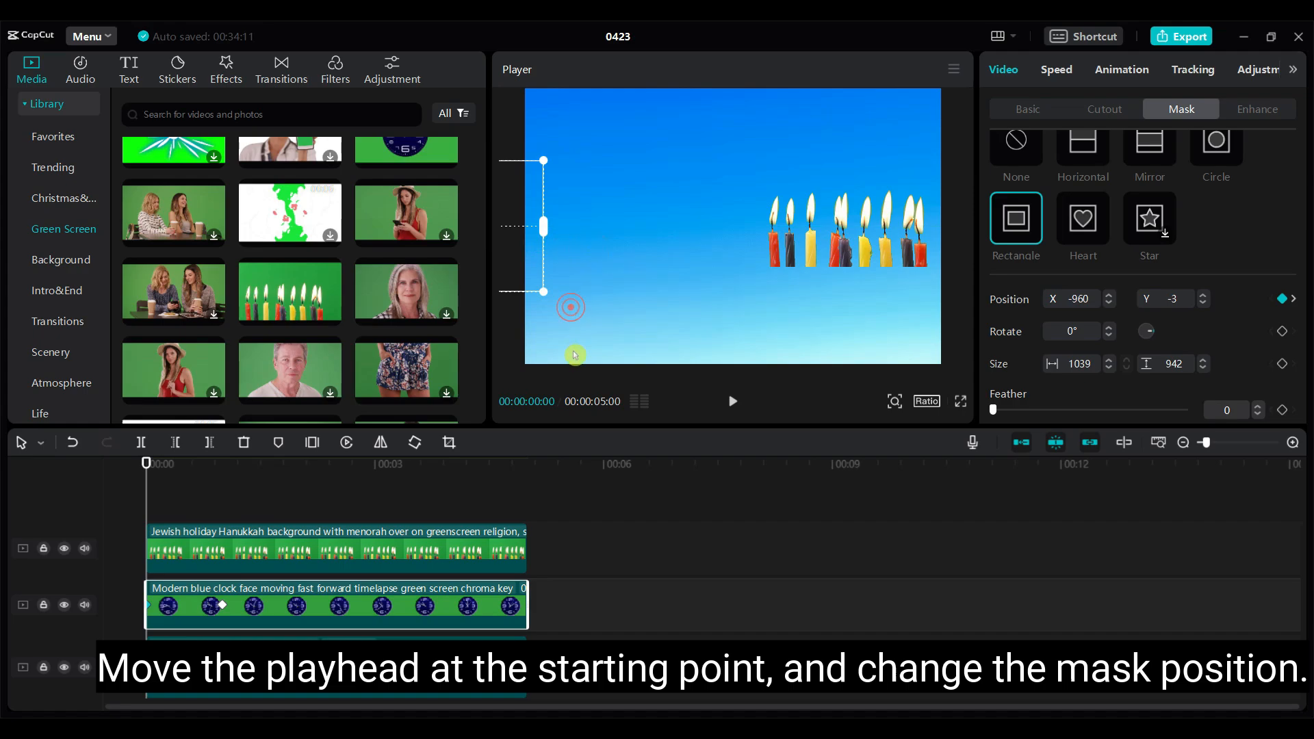
{"action": "left_click", "coordinate": [600, 649]}
{"action": "left_click_drag", "start_coordinate": [529, 463], "coordinate": [214, 510]}
- Add a Rectangle mask to the candle clip and fit it around all the candles, about 919 by 665 at X -59, Y -50
{"action": "left_click", "coordinate": [187, 558]}
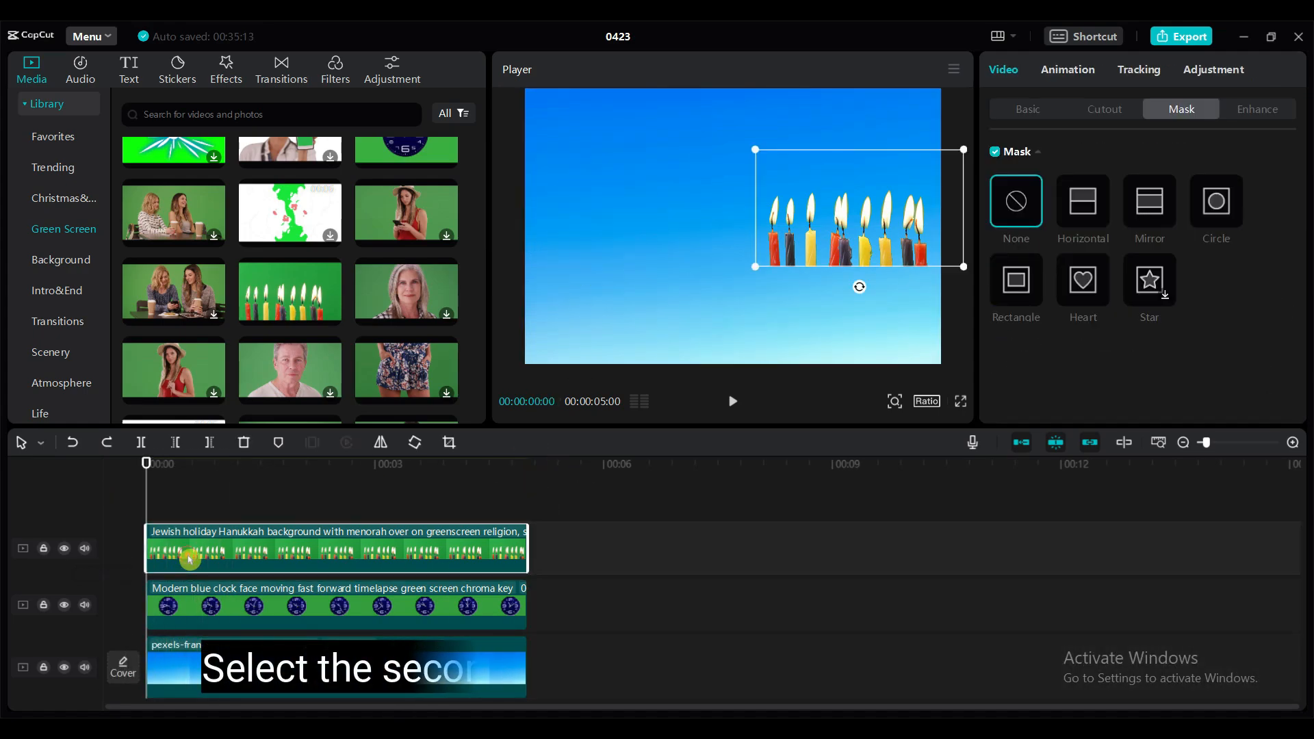
{"action": "left_click", "coordinate": [1016, 279]}
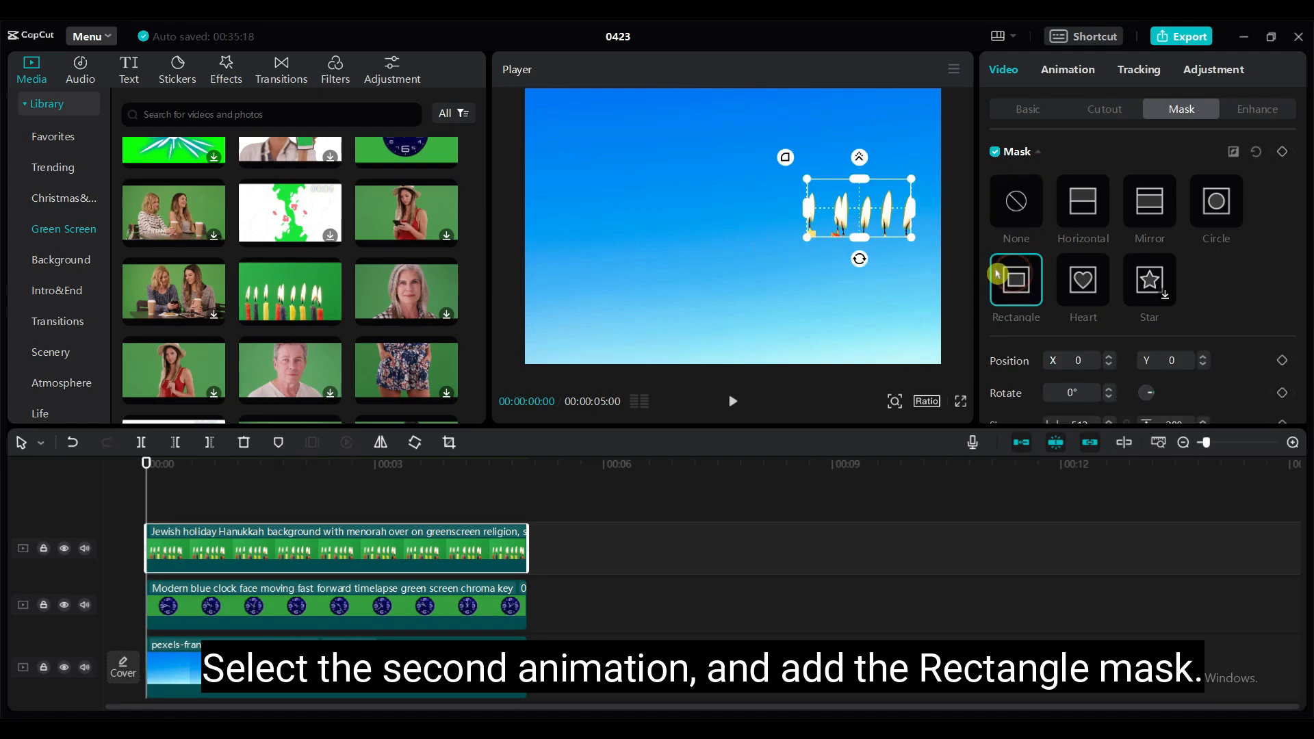
{"action": "left_click_drag", "start_coordinate": [860, 236], "coordinate": [864, 282]}
{"action": "left_click_drag", "start_coordinate": [912, 208], "coordinate": [953, 208]}
{"action": "left_click_drag", "start_coordinate": [868, 211], "coordinate": [855, 221]}
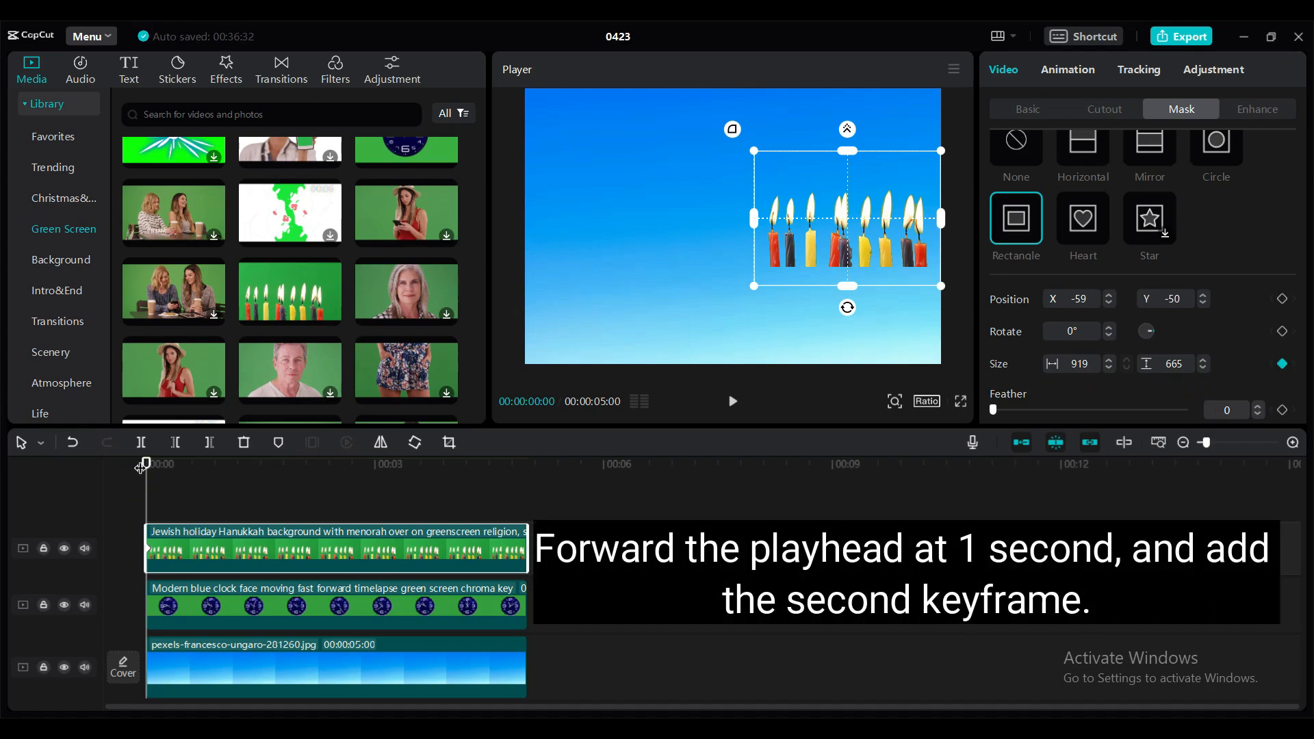
- Add a mask Size keyframe to the candle clip at 1 second and narrow the mask to a thin vertical sliver at the start
{"action": "left_click_drag", "start_coordinate": [147, 464], "coordinate": [223, 478]}
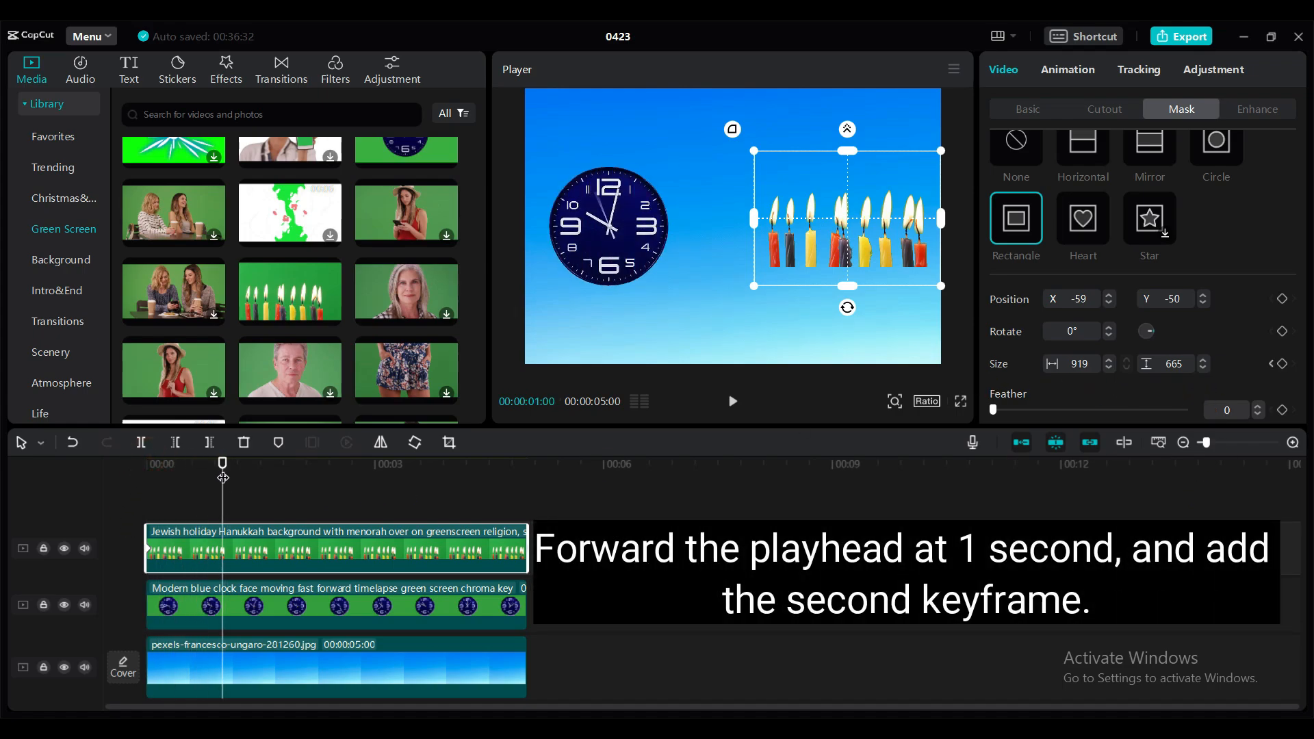
{"action": "left_click", "coordinate": [1284, 370]}
{"action": "left_click_drag", "start_coordinate": [221, 461], "coordinate": [142, 471]}
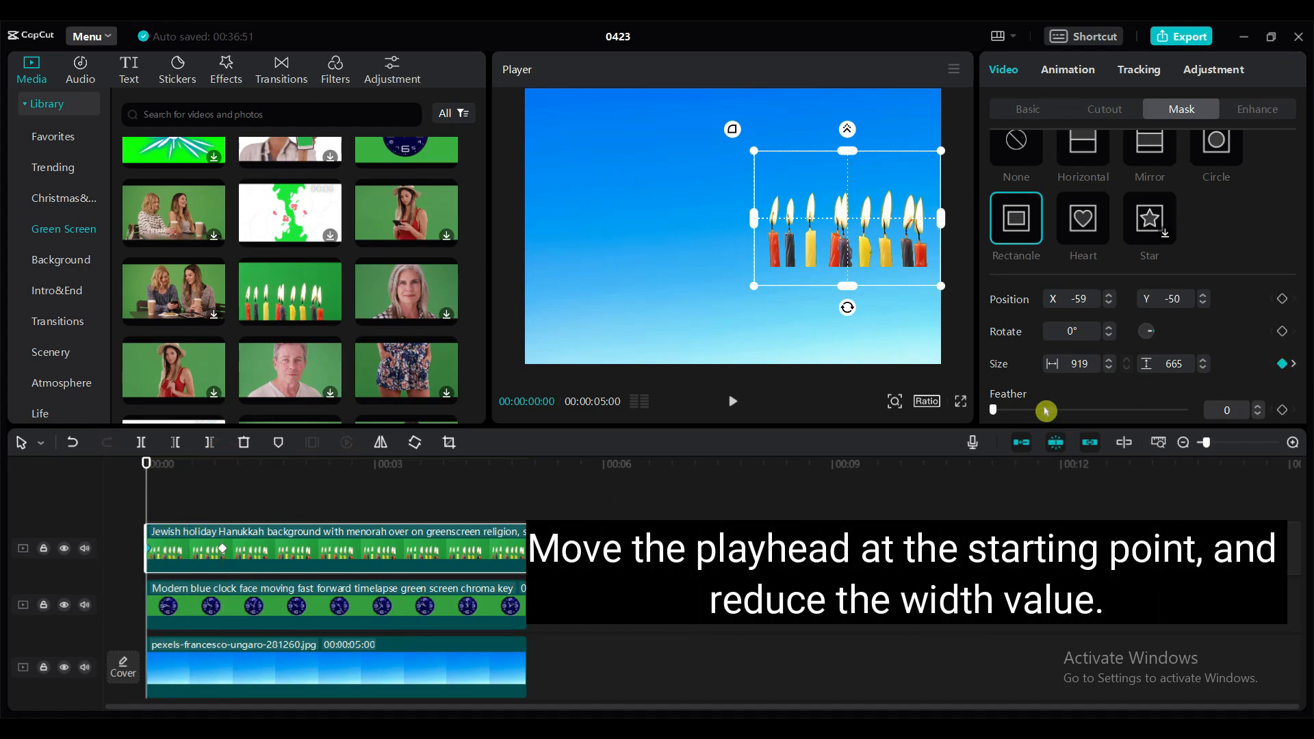
{"action": "left_click_drag", "start_coordinate": [755, 225], "coordinate": [846, 295]}
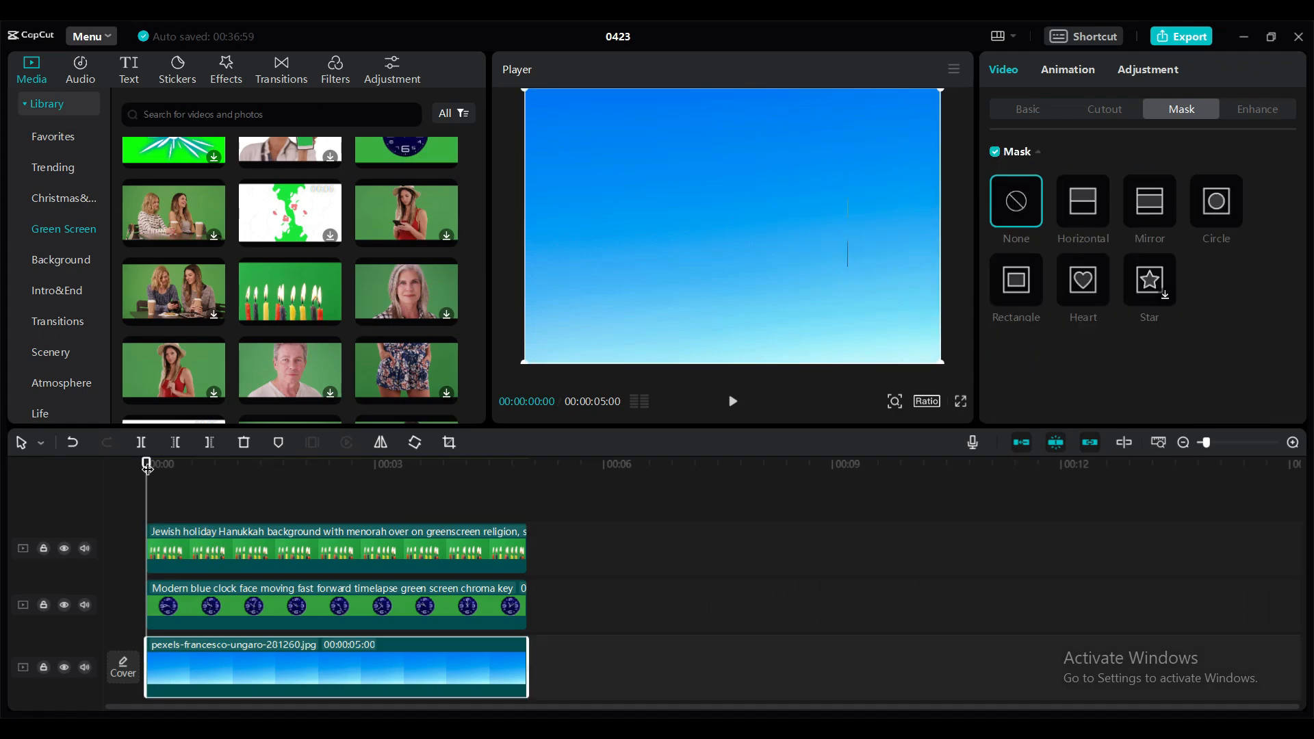
- Add White BG.png on a track above the other clips at 2 seconds and scale it to 121%
{"action": "left_click_drag", "start_coordinate": [145, 465], "coordinate": [246, 465]}
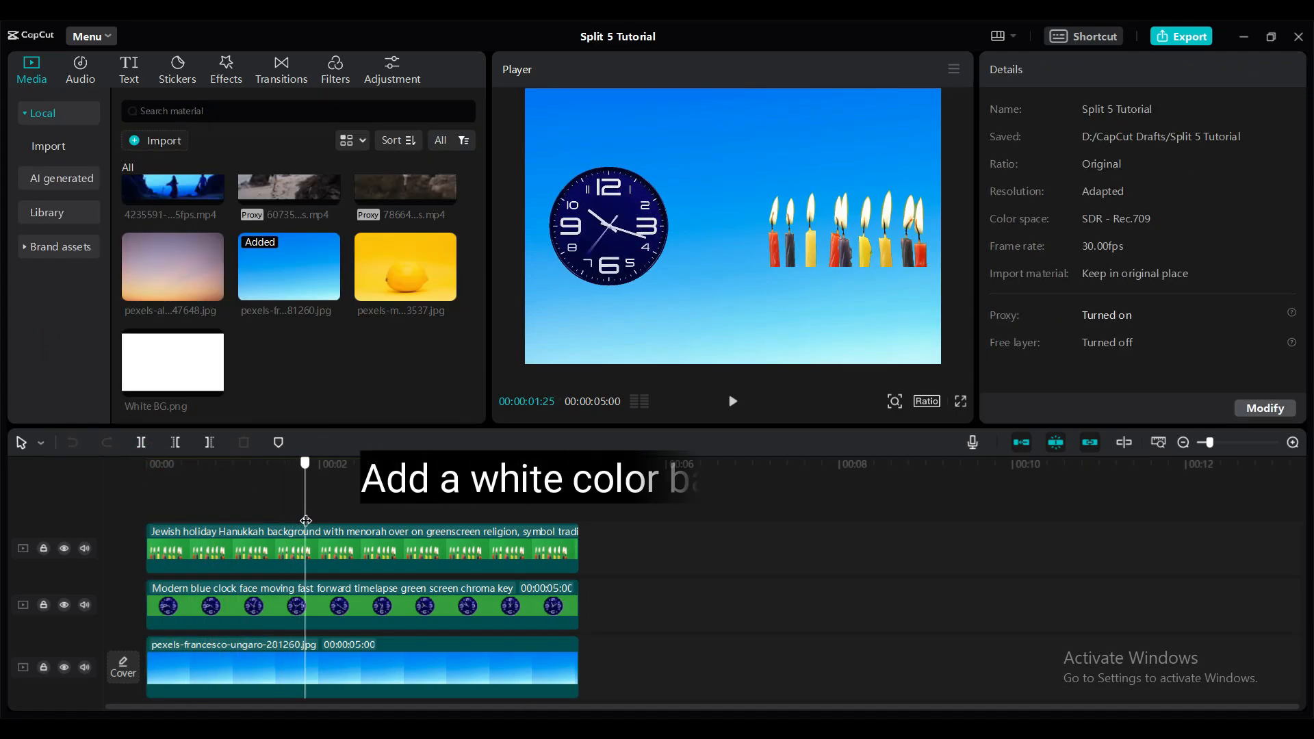
{"action": "left_click_drag", "start_coordinate": [306, 520], "coordinate": [321, 525]}
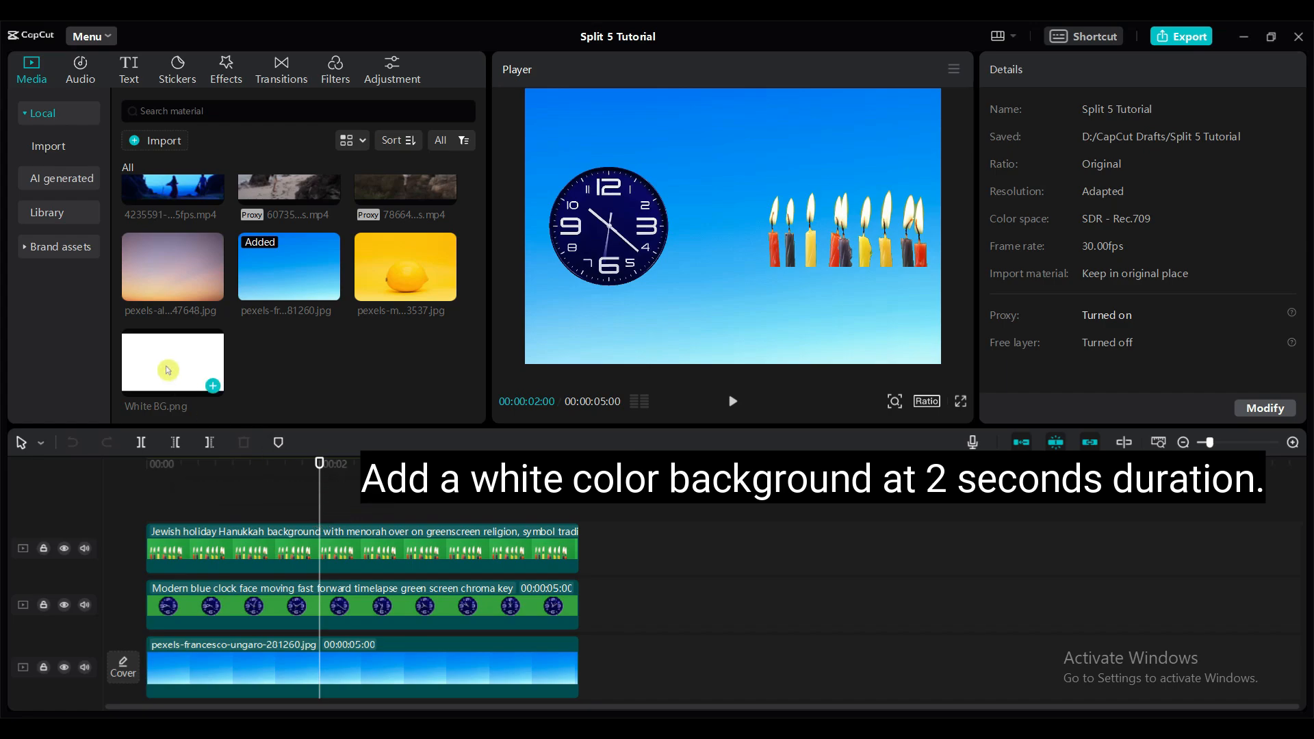
{"action": "left_click_drag", "start_coordinate": [167, 370], "coordinate": [325, 504]}
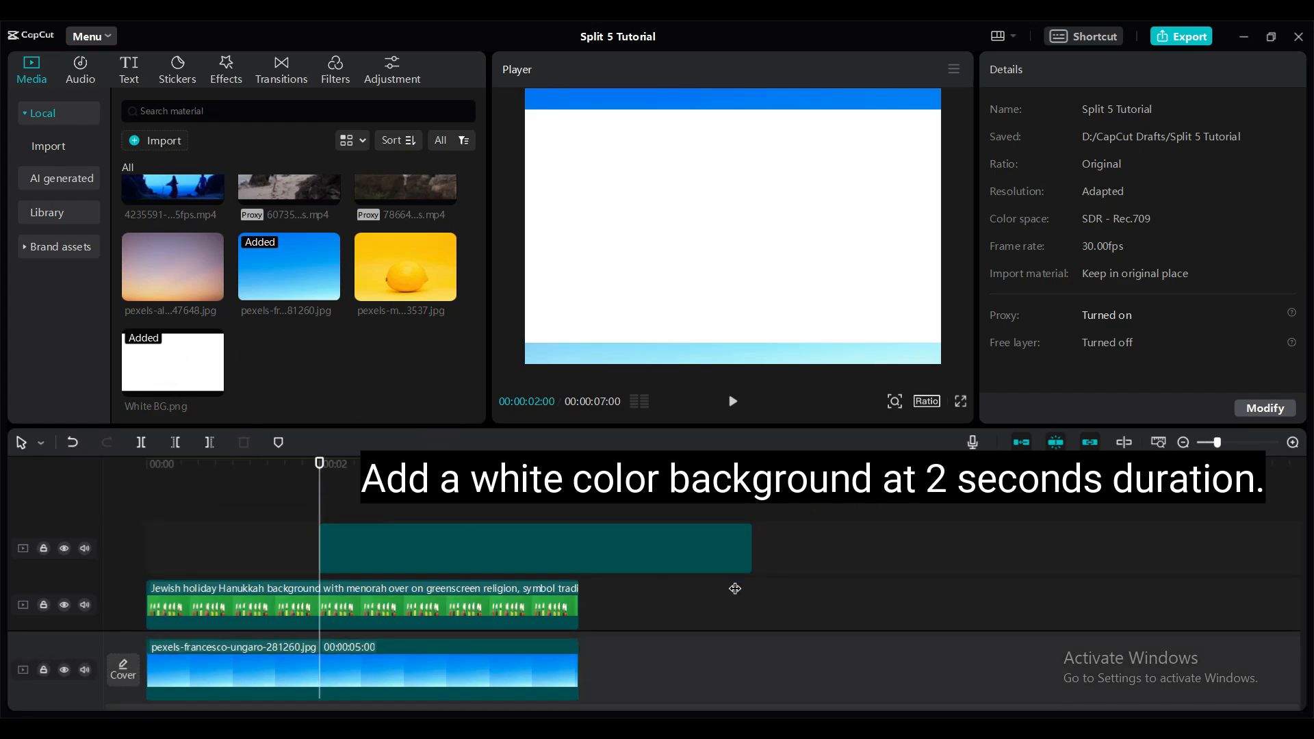
{"action": "left_click", "coordinate": [370, 544]}
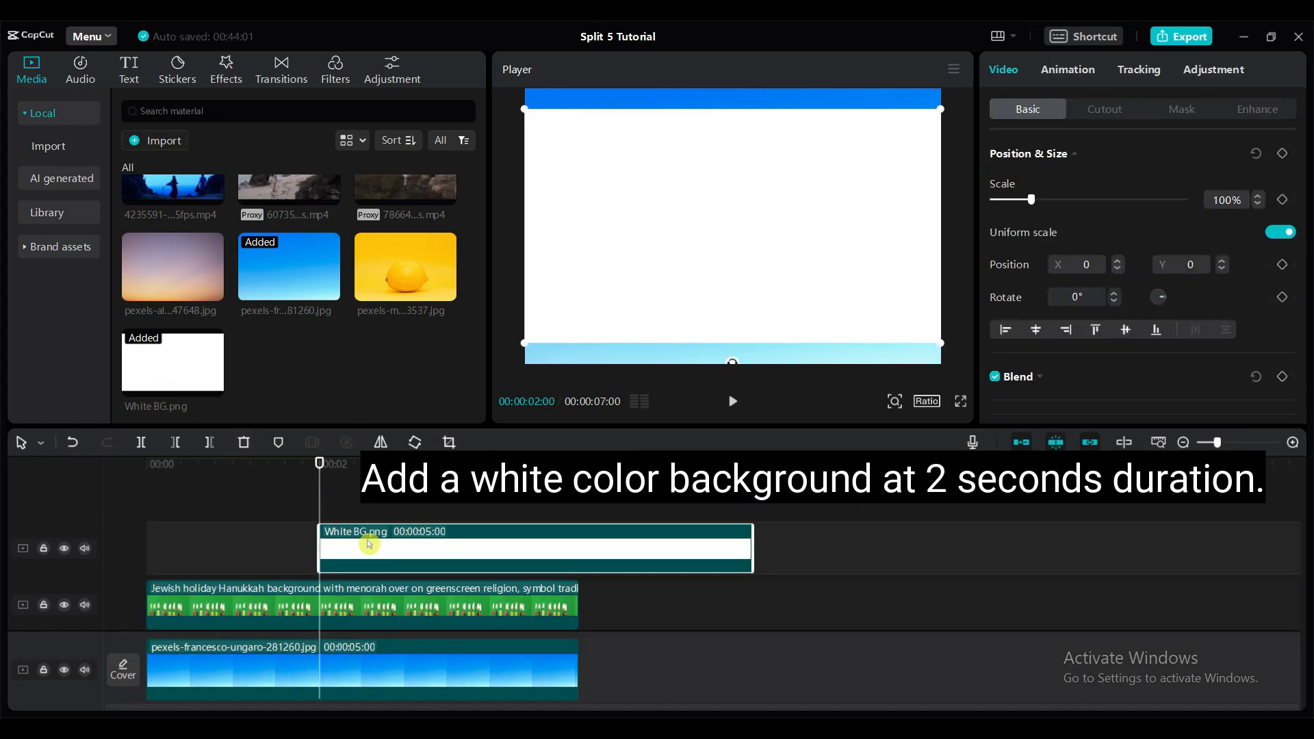
{"action": "left_click_drag", "start_coordinate": [1033, 201], "coordinate": [1039, 199]}
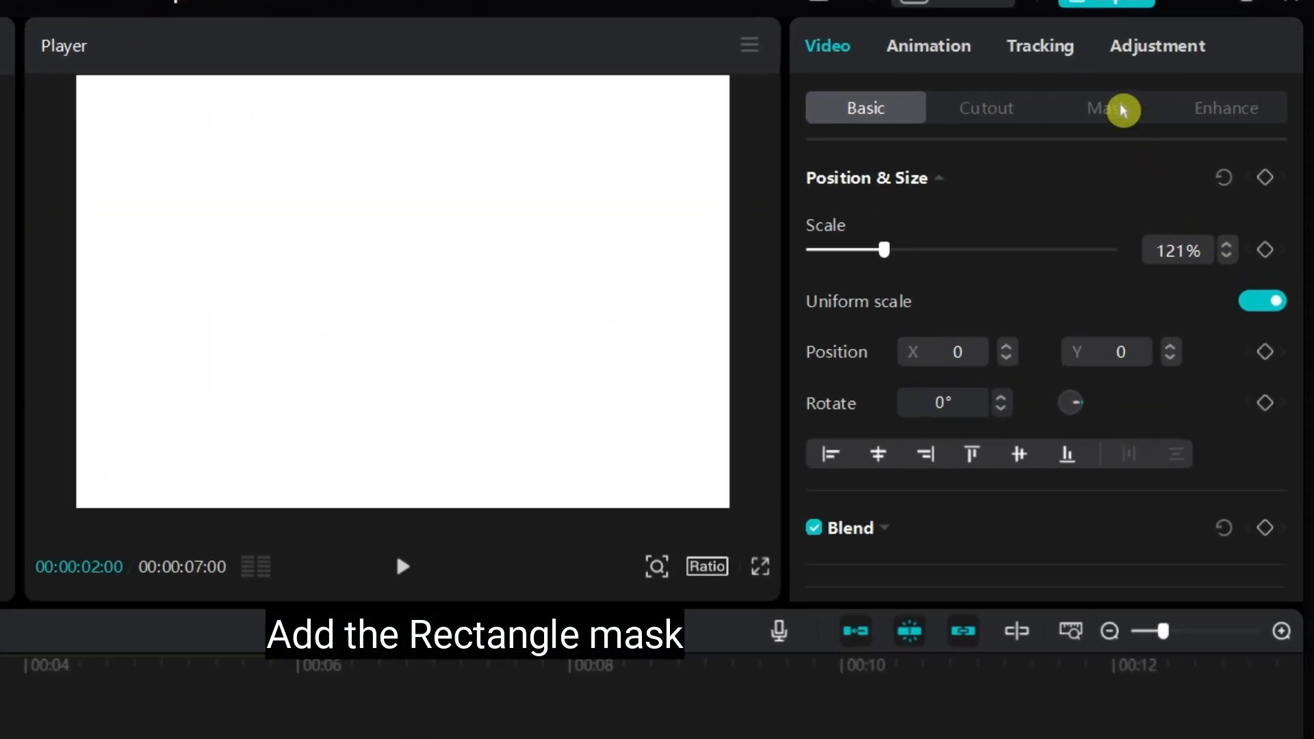
- Add a Rectangle mask to the white background and reduce its width to about 26
{"action": "left_click", "coordinate": [1124, 110]}
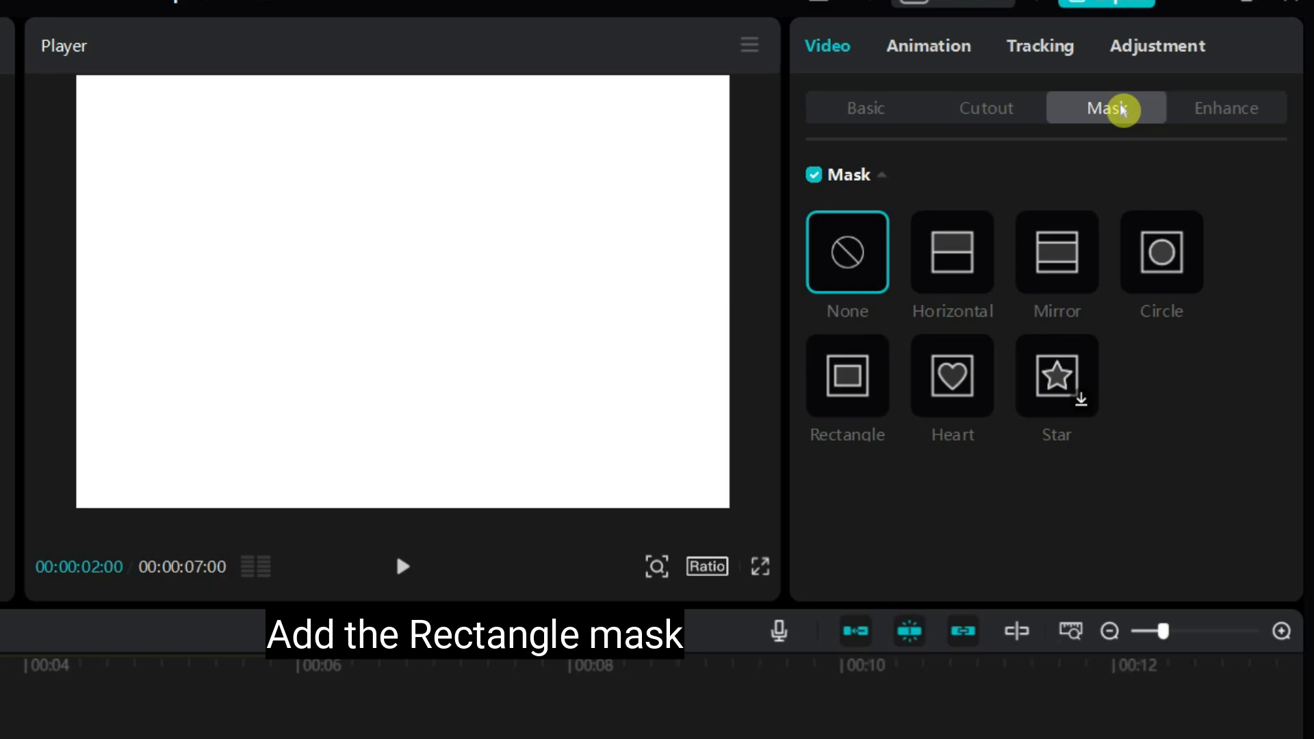
{"action": "left_click", "coordinate": [848, 379]}
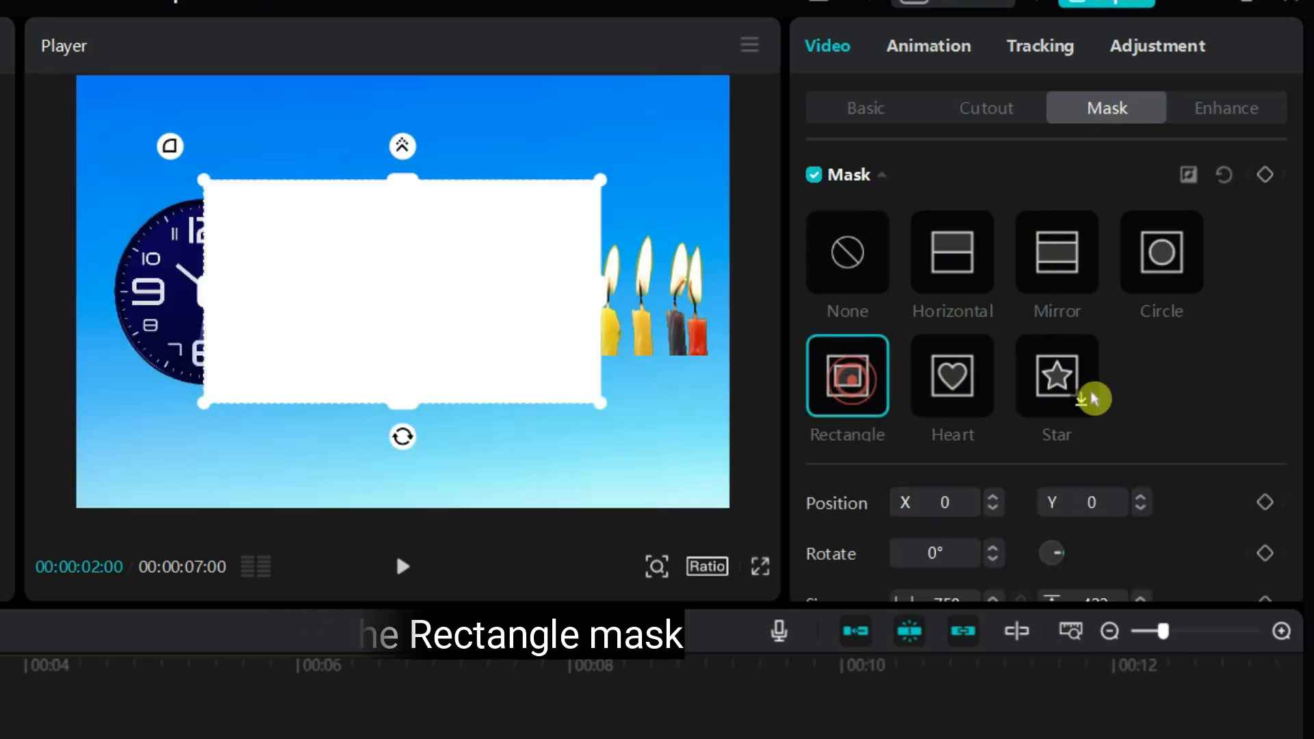
{"action": "left_click_drag", "start_coordinate": [606, 295], "coordinate": [415, 298]}
{"action": "scroll", "coordinate": [1095, 472], "scroll_direction": "down", "scroll_amount": 5}
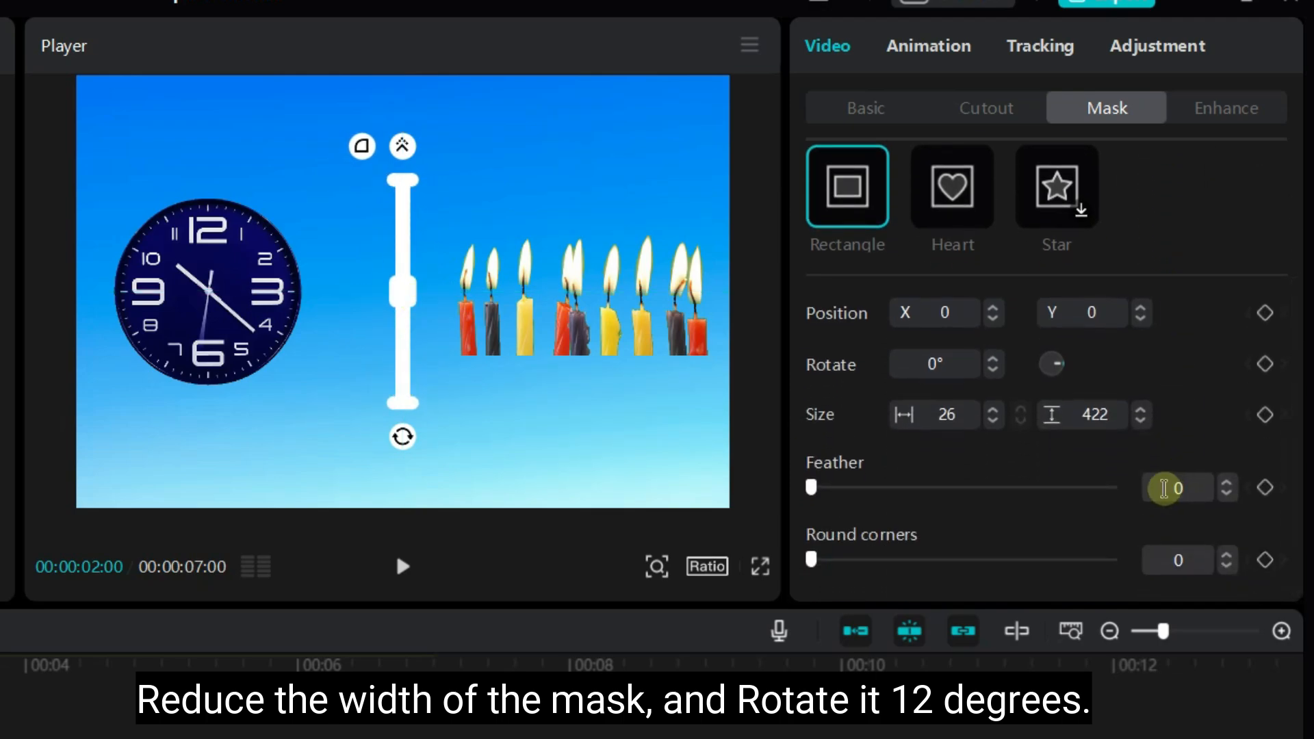
- Rotate the white background's mask to 12° and extend its height to about 900 so the line spans the frame
{"action": "type", "text": "12"}
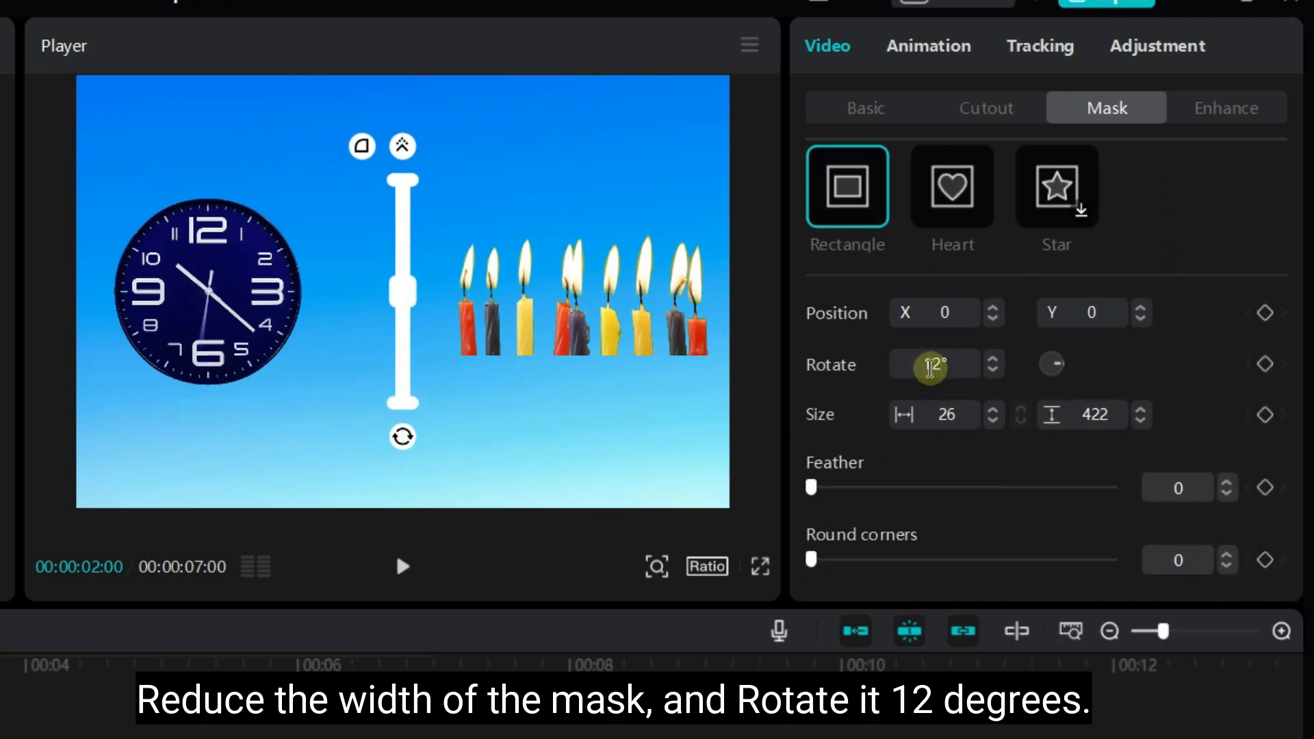
{"action": "key", "text": "Return"}
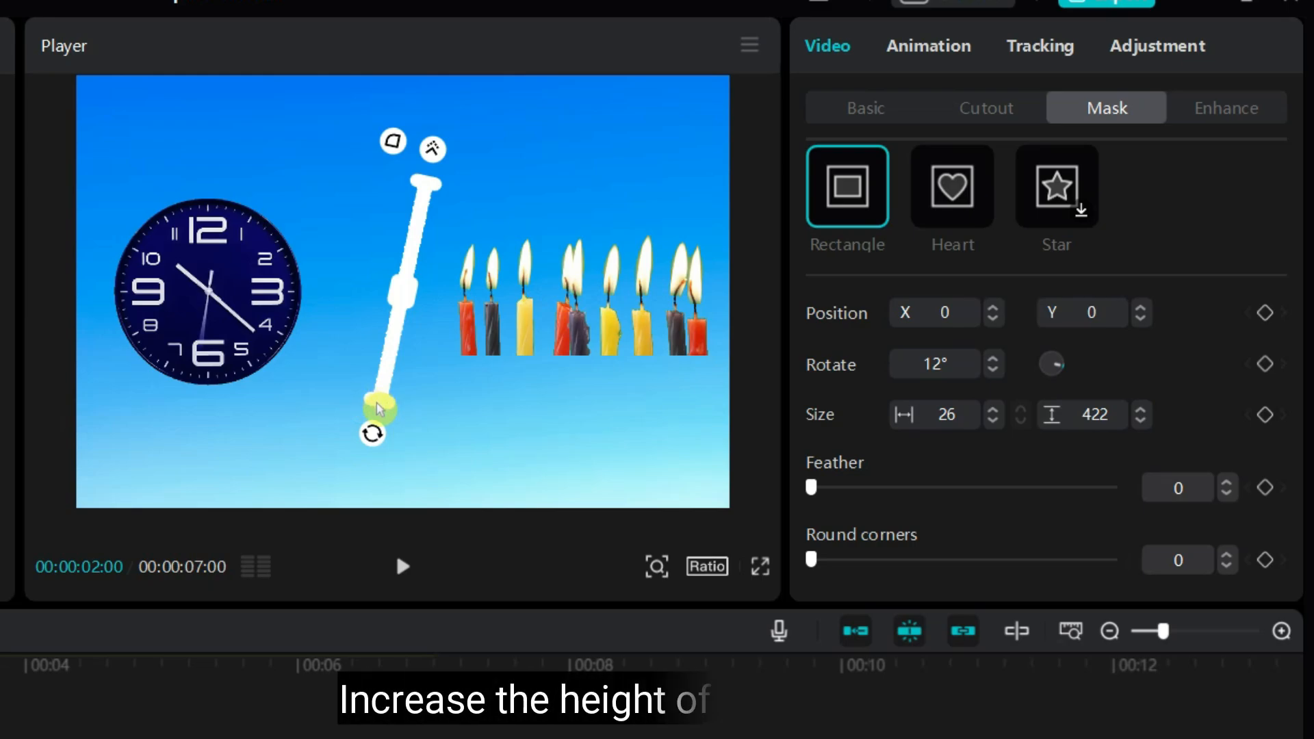
{"action": "left_click_drag", "start_coordinate": [377, 401], "coordinate": [377, 531]}
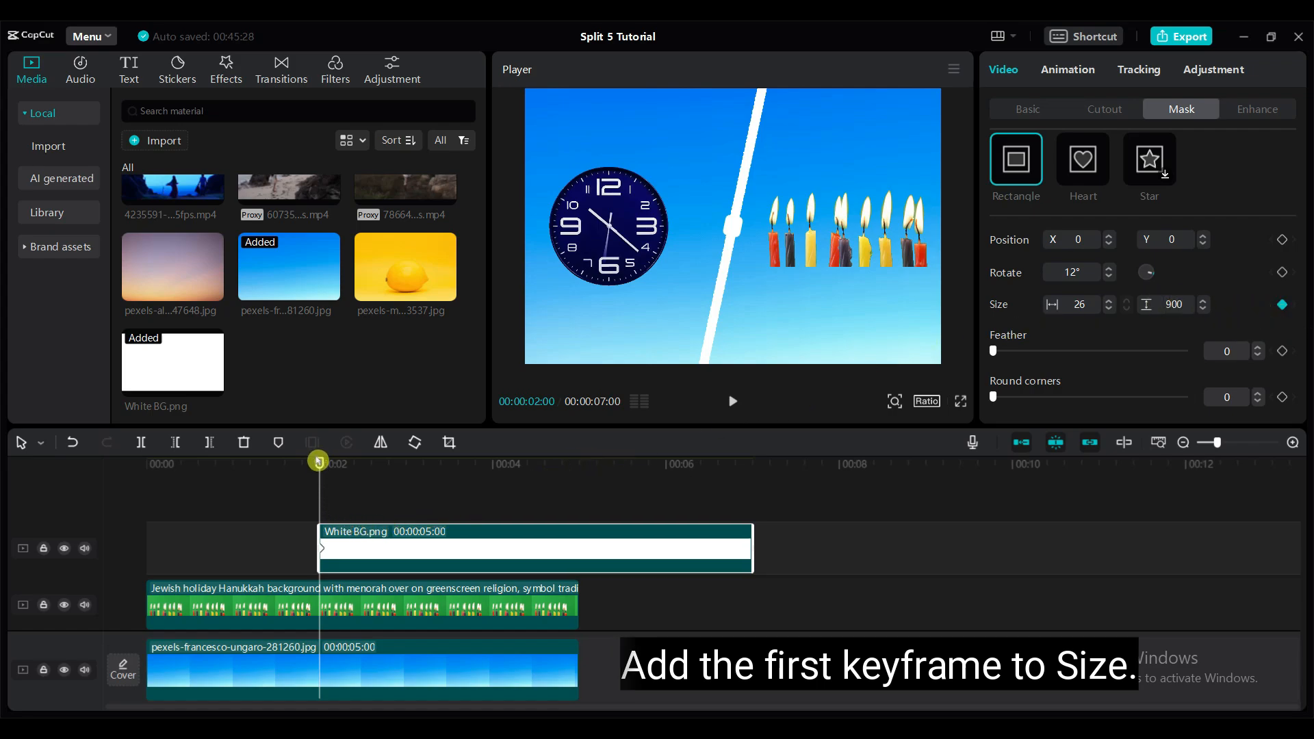
- Add mask Size keyframes to the white background at 3 and 5 seconds, and set the mask height to 1 at the 2-second keyframe
{"action": "left_click_drag", "start_coordinate": [318, 460], "coordinate": [405, 481]}
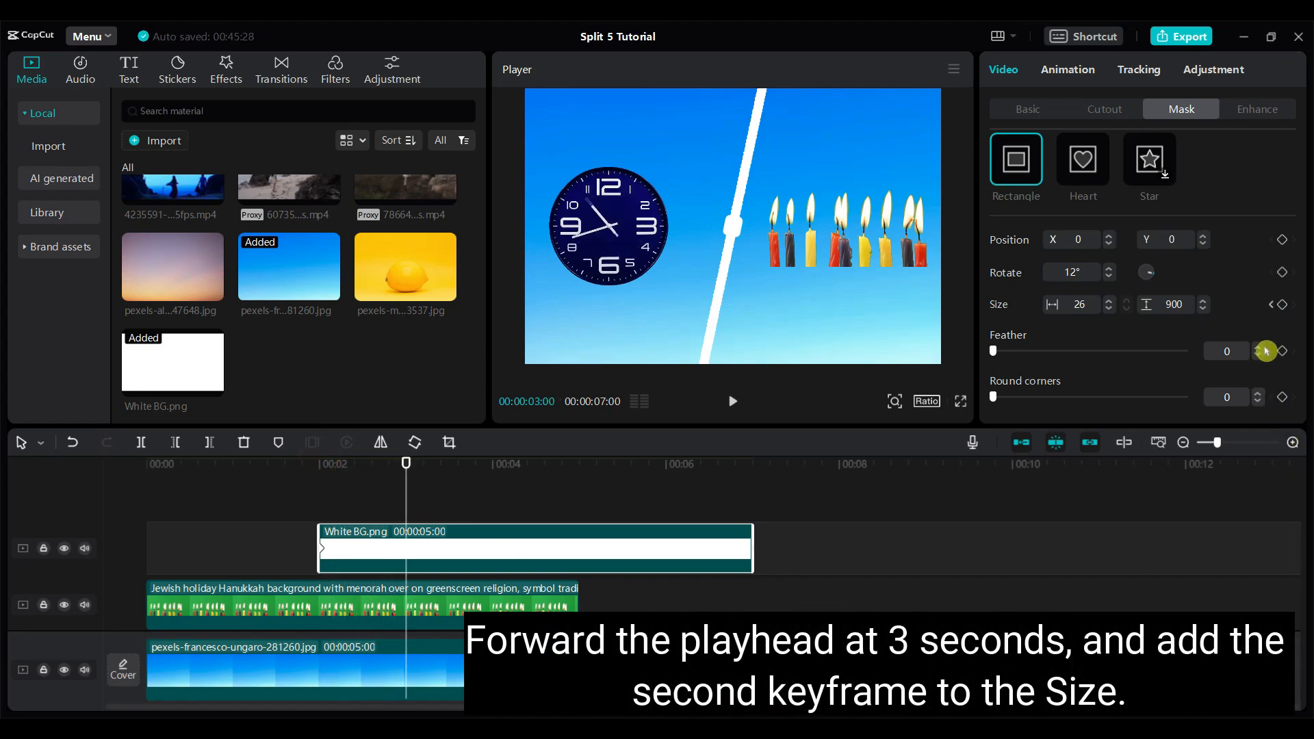
{"action": "left_click", "coordinate": [1282, 306]}
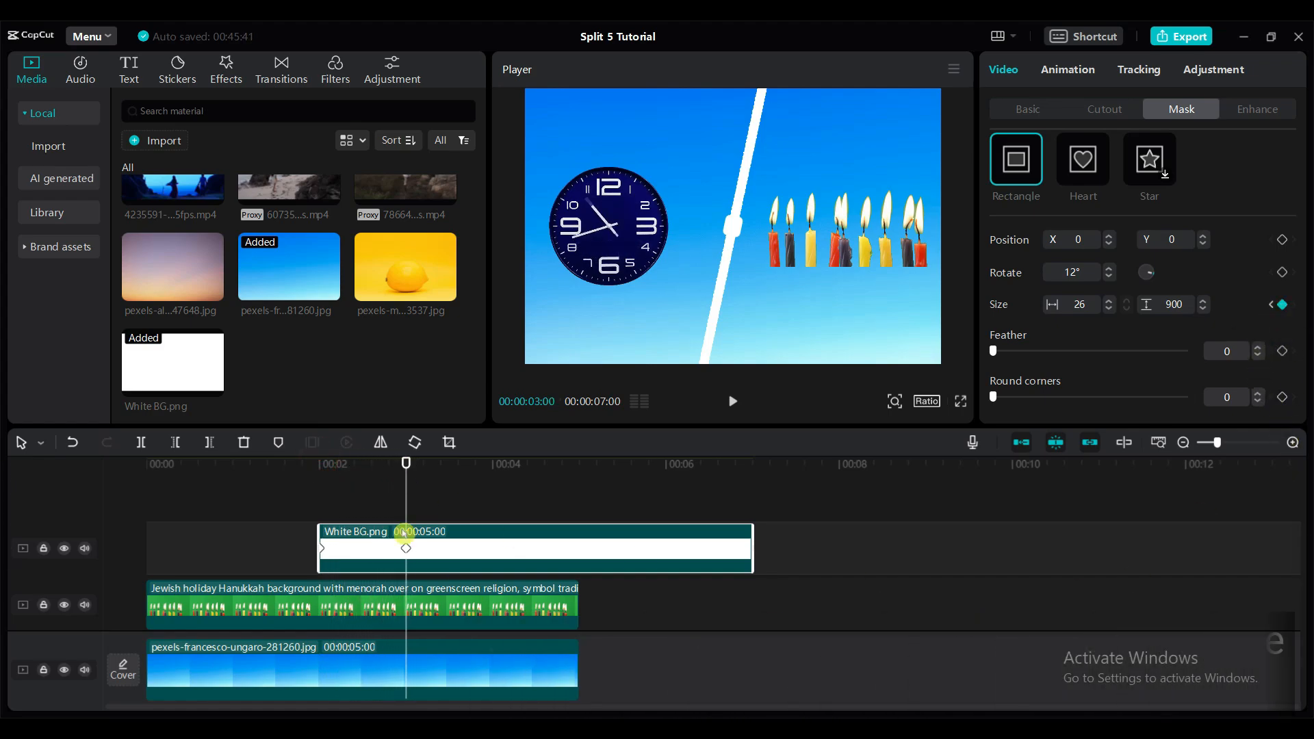
{"action": "left_click_drag", "start_coordinate": [406, 464], "coordinate": [579, 468]}
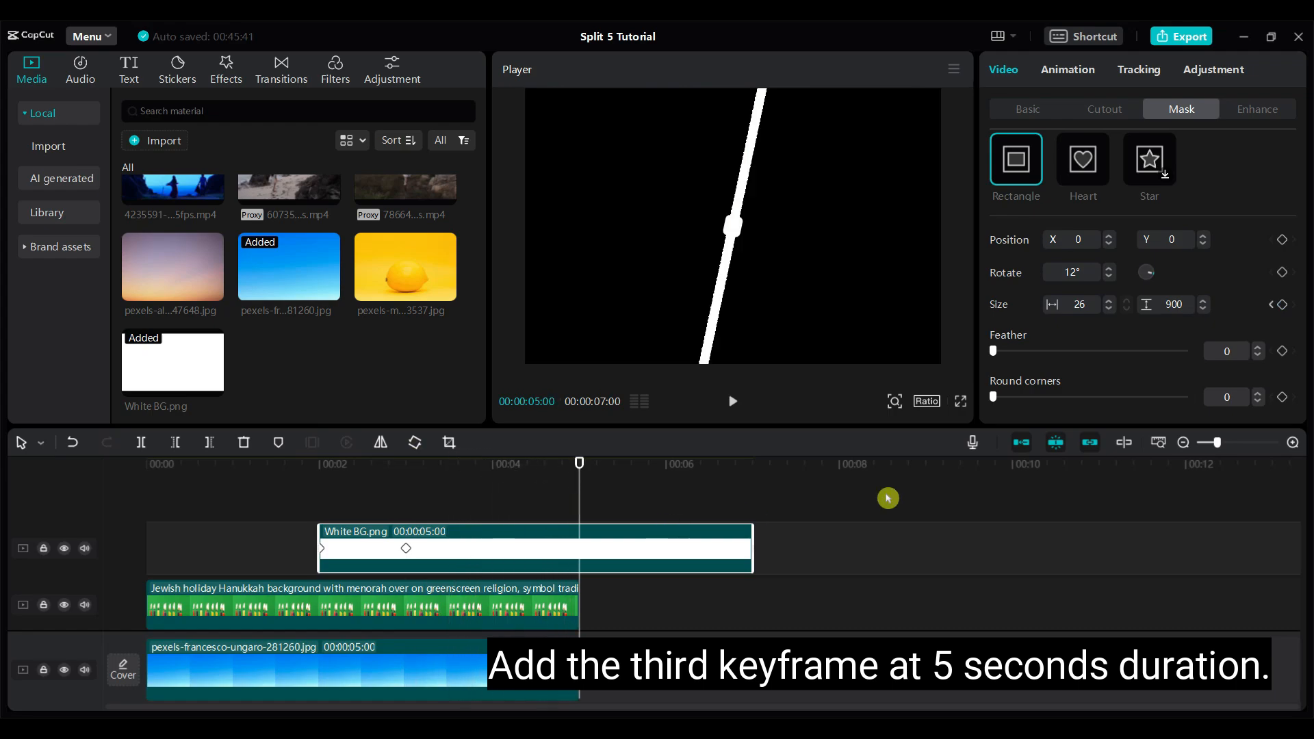
{"action": "left_click", "coordinate": [1282, 305]}
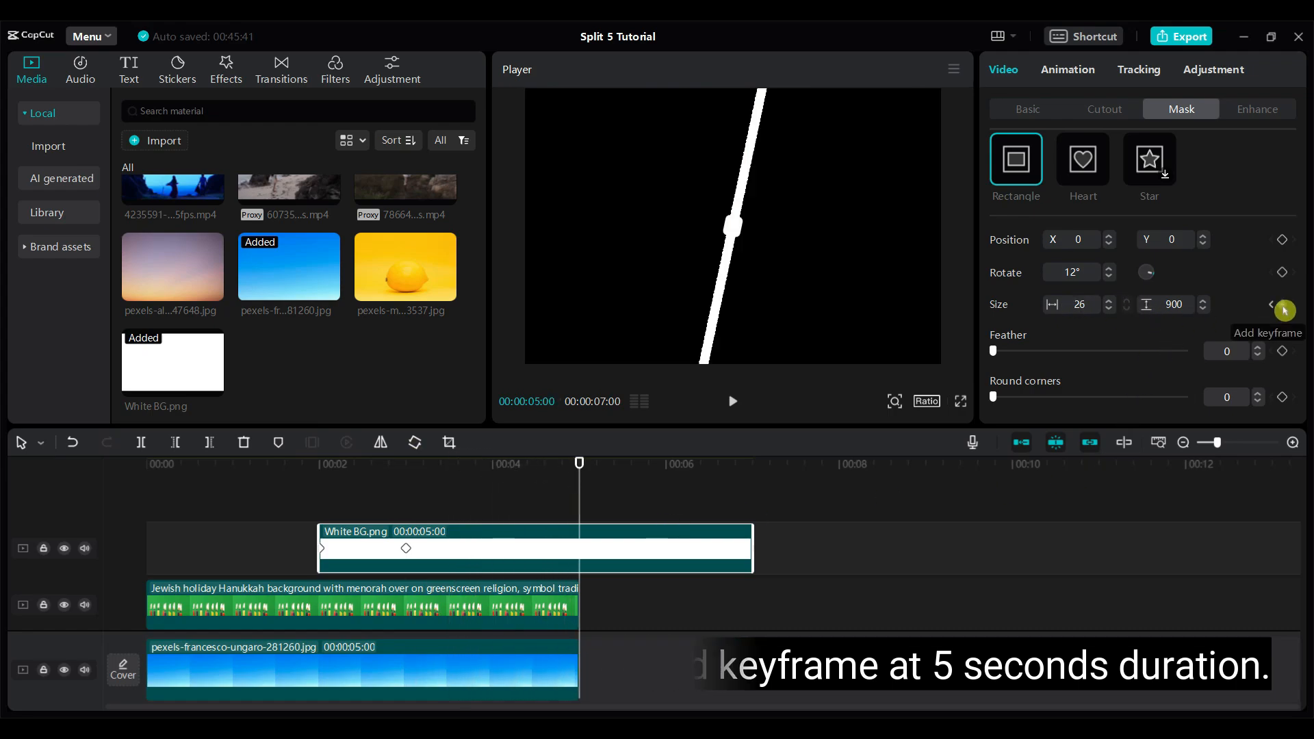
{"action": "left_click_drag", "start_coordinate": [579, 616], "coordinate": [320, 531]}
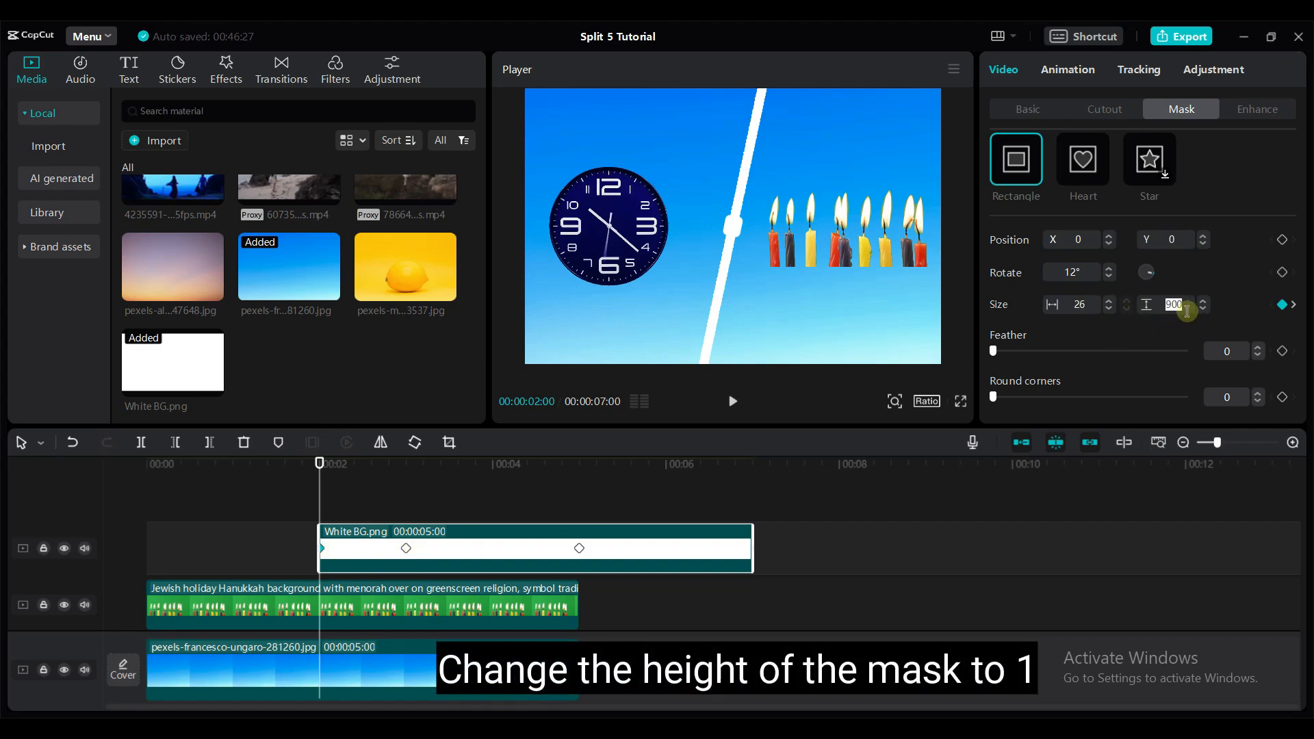
{"action": "type", "text": "1"}
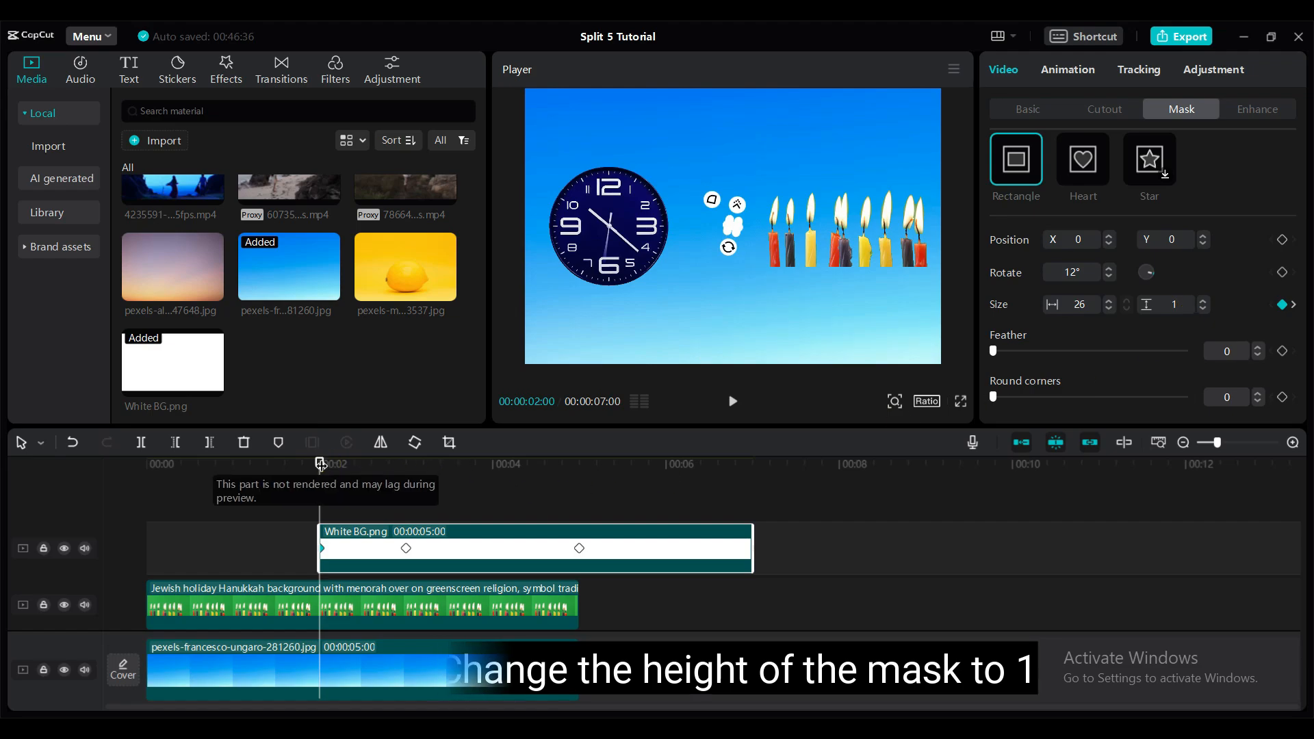
- Widen the white background's mask to about 1224 at the 5-second keyframe
{"action": "left_click_drag", "start_coordinate": [322, 461], "coordinate": [404, 459]}
{"action": "left_click_drag", "start_coordinate": [404, 460], "coordinate": [576, 485]}
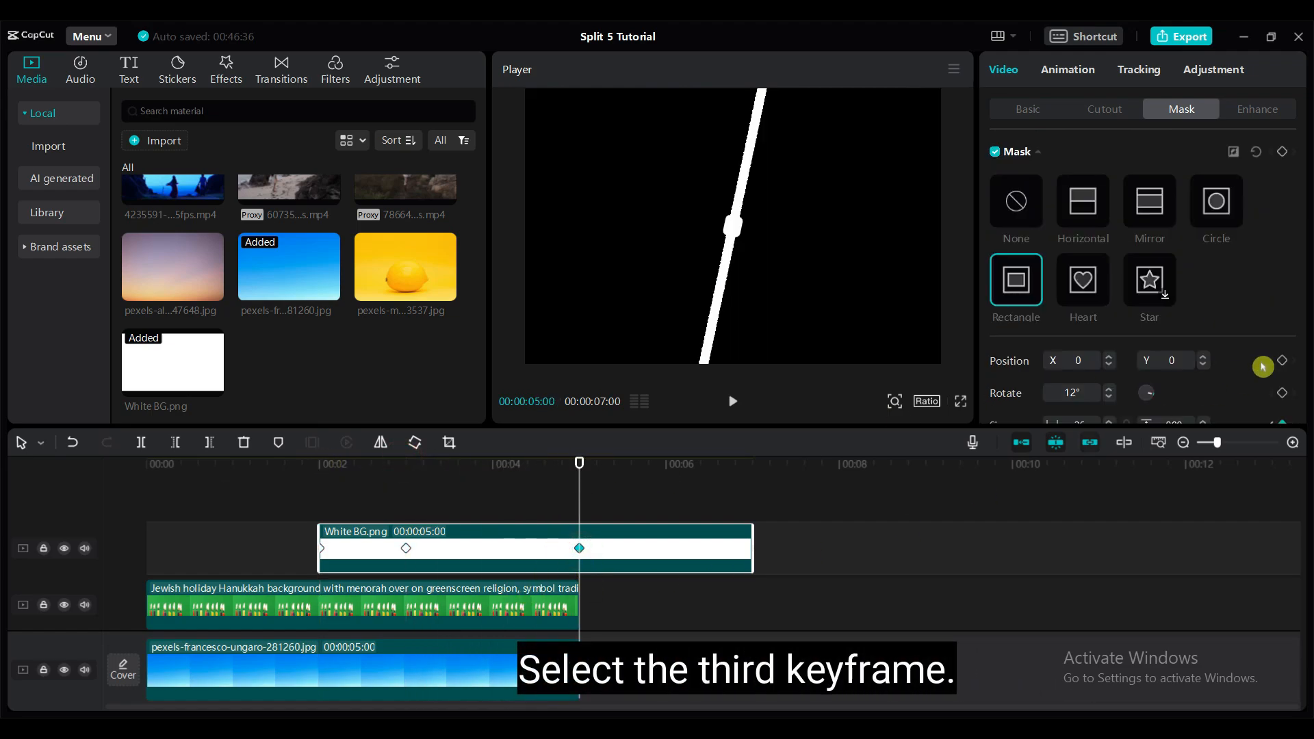
{"action": "scroll", "coordinate": [1215, 301], "scroll_direction": "down", "scroll_amount": 3}
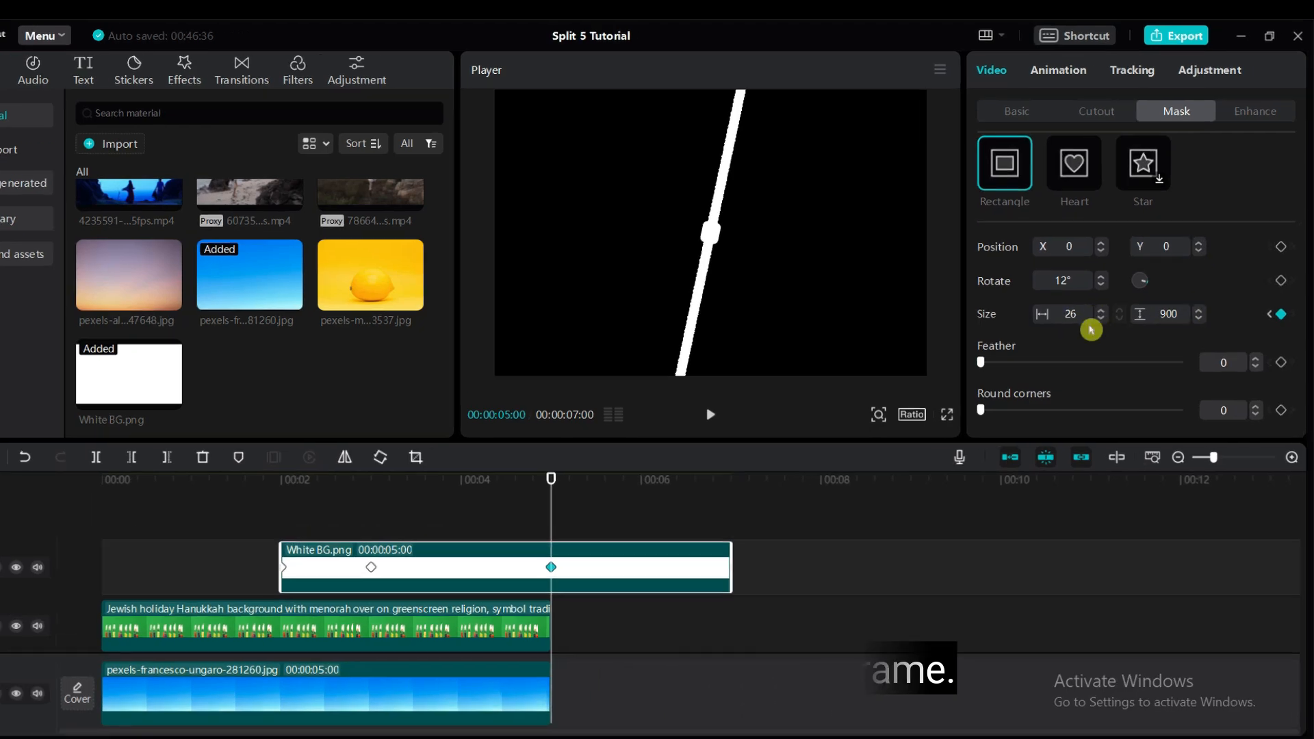
{"action": "left_click_drag", "start_coordinate": [722, 245], "coordinate": [920, 279]}
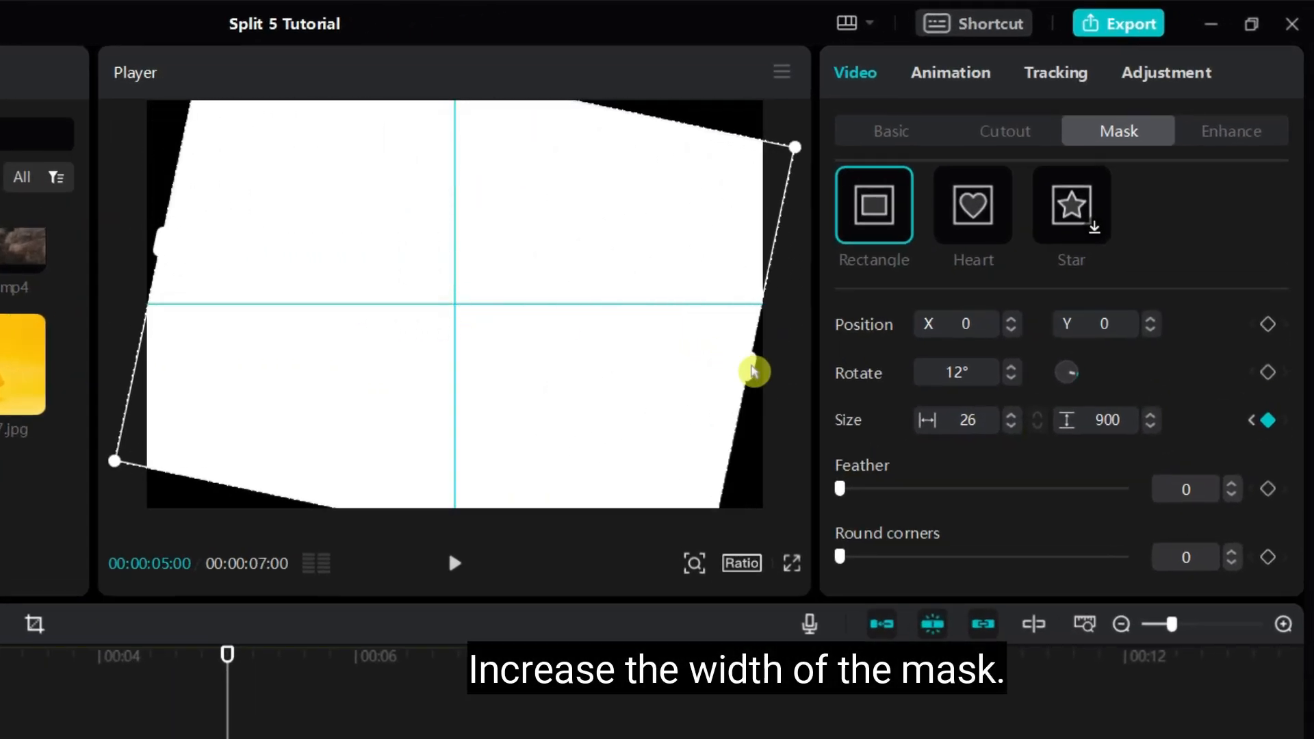
{"action": "mouse_move", "coordinate": [753, 372]}
{"action": "left_mouse_down"}
{"action": "mouse_move", "coordinate": [763, 382]}
{"action": "mouse_move", "coordinate": [746, 375]}
{"action": "left_mouse_up"}
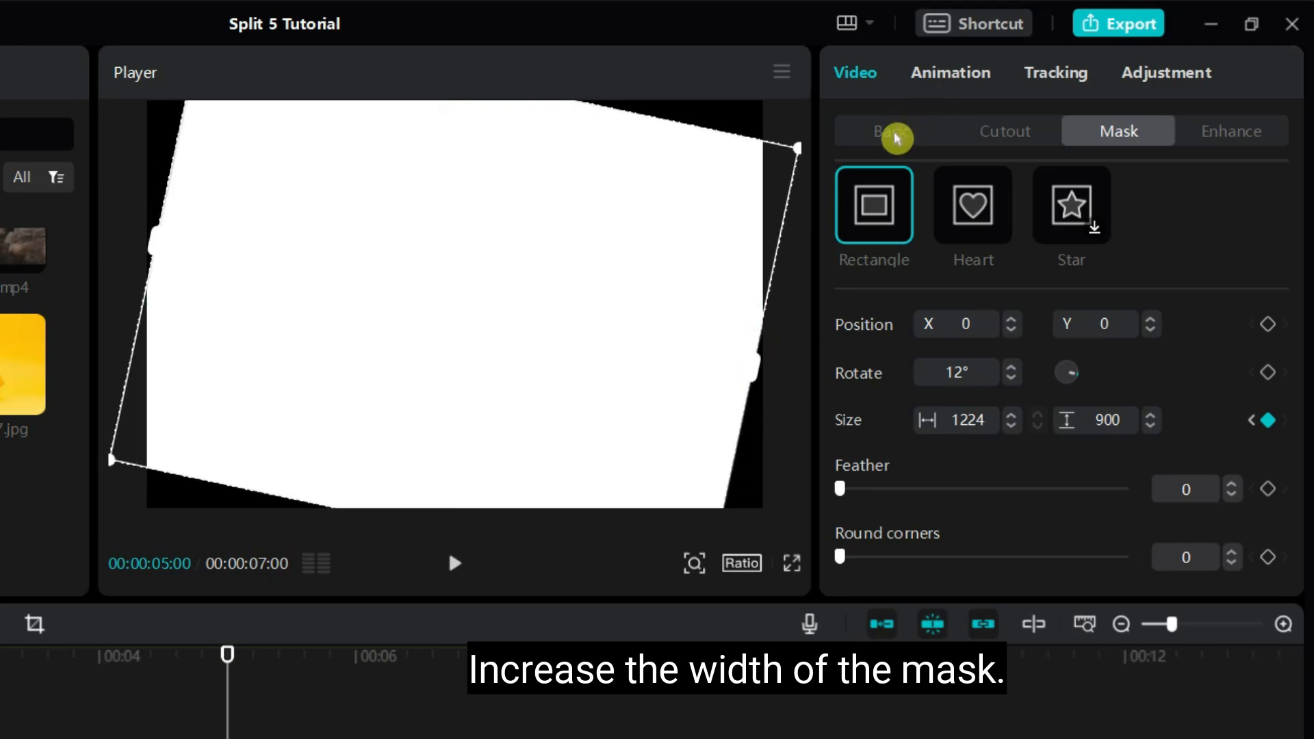
- Scale the white background to 152% so it fills the frame, and preview the animation from the start
{"action": "left_click", "coordinate": [896, 137]}
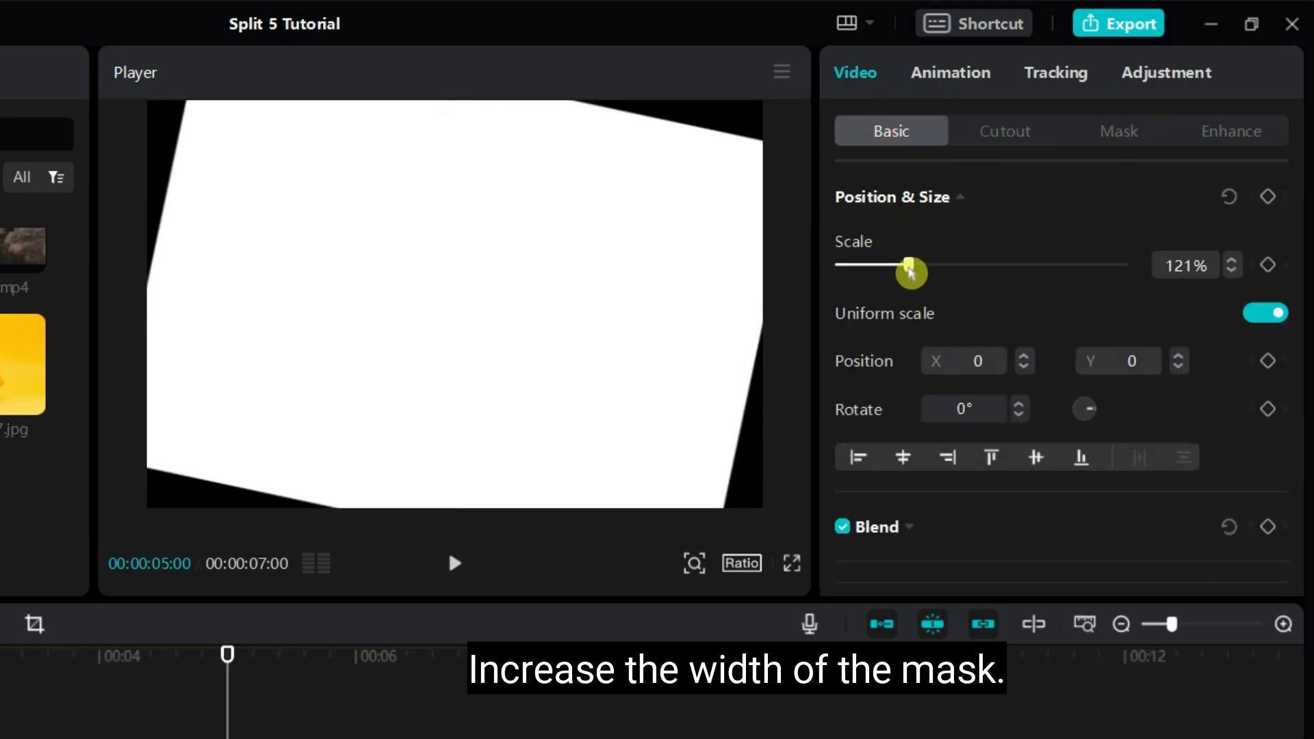
{"action": "left_click_drag", "start_coordinate": [911, 273], "coordinate": [922, 272]}
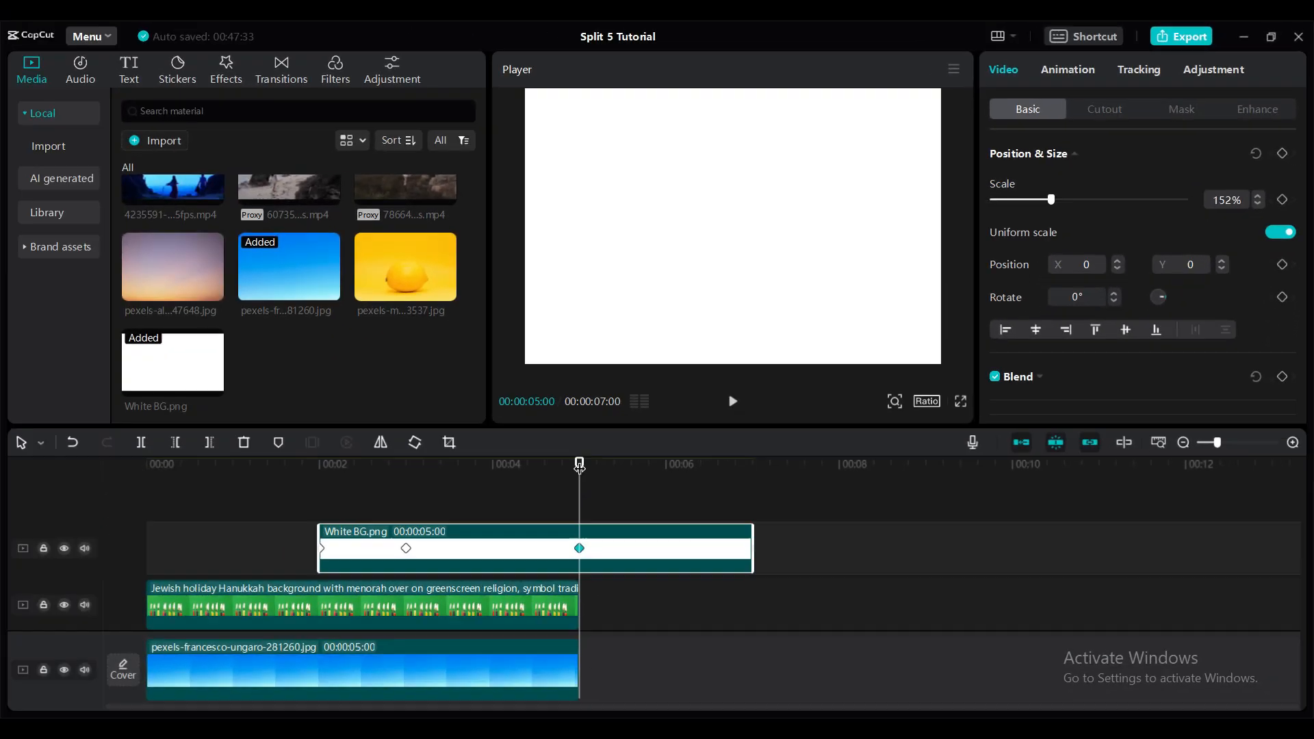
{"action": "left_click_drag", "start_coordinate": [580, 465], "coordinate": [146, 466]}
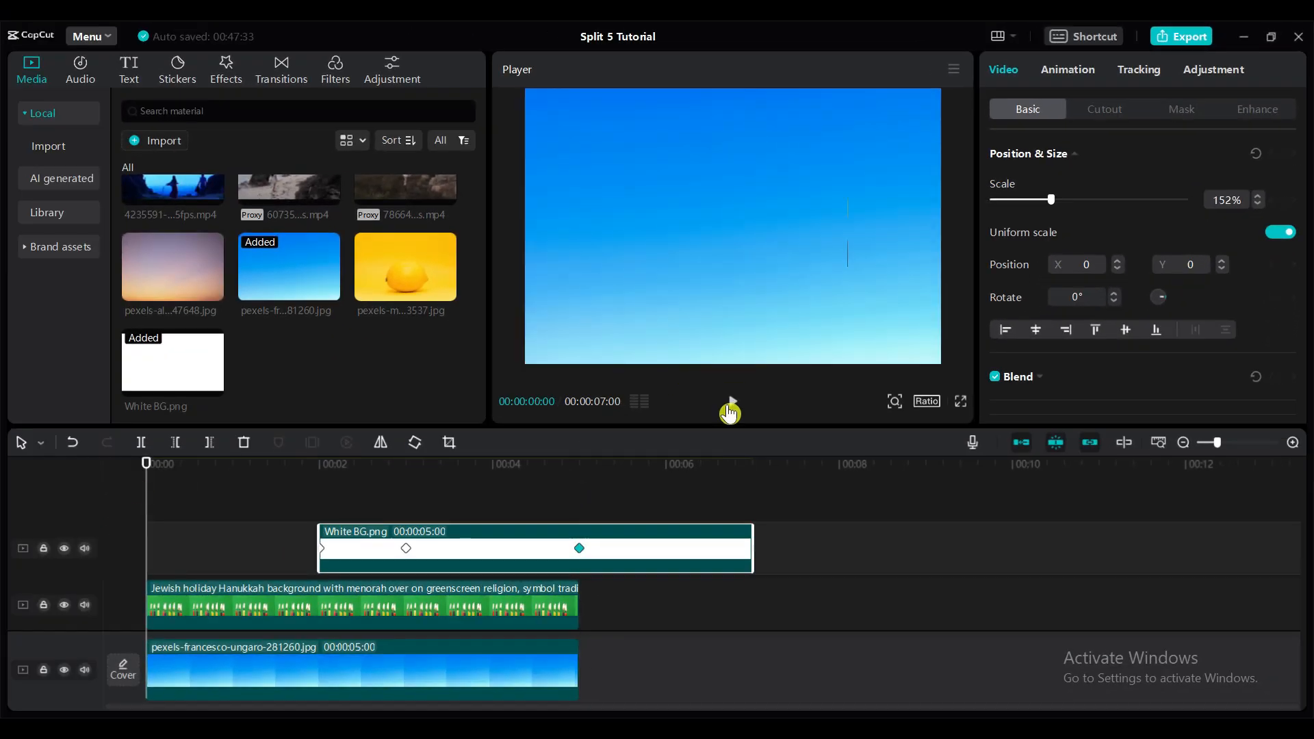
{"action": "left_click", "coordinate": [731, 404]}
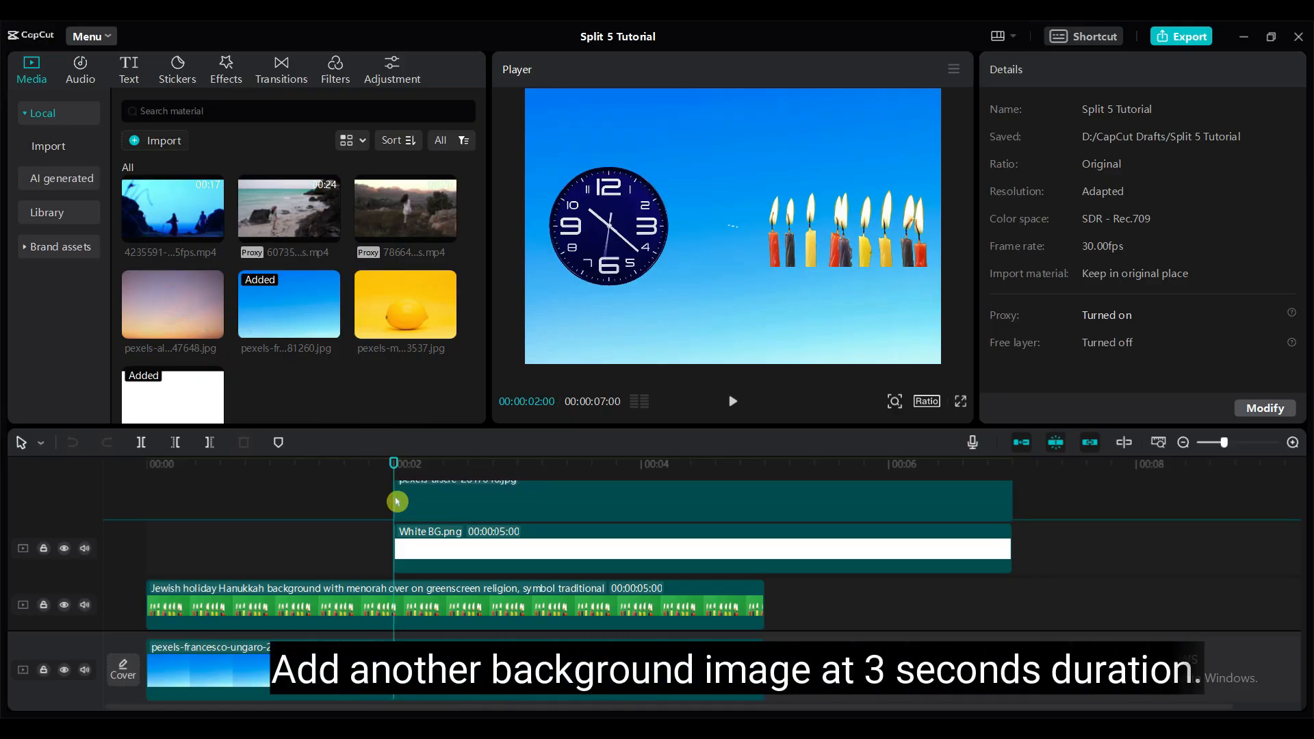
- Add the sunset-sky image pexels-alscre-2847648.jpg on a track above the white background at 3 seconds and trim it to end with that clip
{"action": "left_click_drag", "start_coordinate": [397, 502], "coordinate": [517, 464]}
{"action": "left_click_drag", "start_coordinate": [543, 548], "coordinate": [678, 565]}
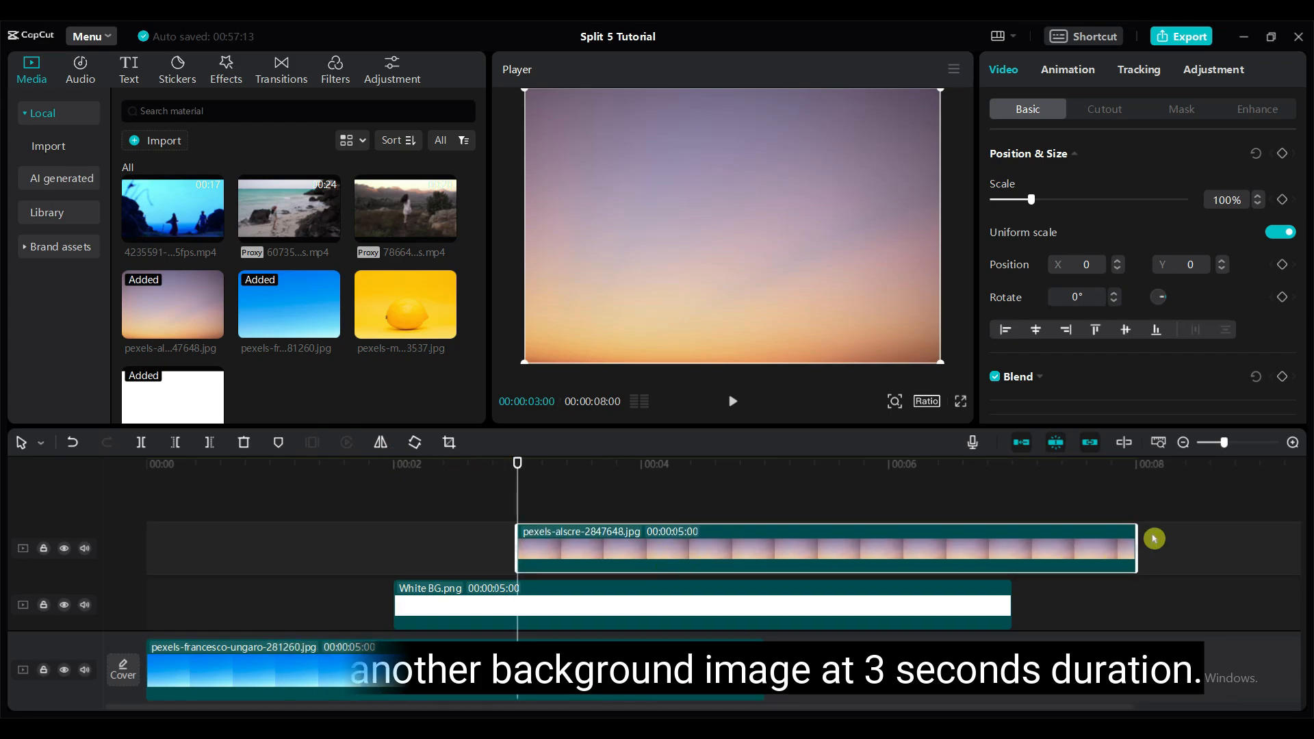
{"action": "left_click_drag", "start_coordinate": [1135, 544], "coordinate": [1013, 544]}
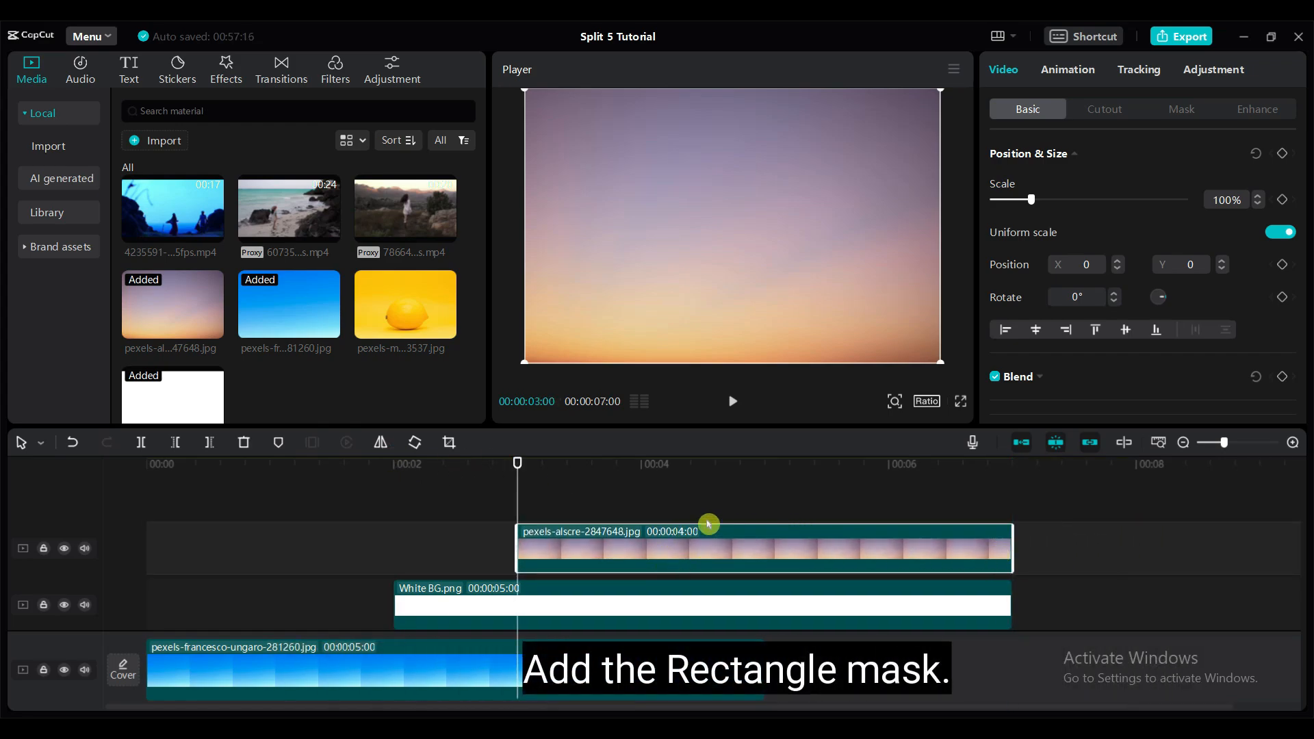
- Add a Rectangle mask to the sunset-sky image at 3 seconds
{"action": "mouse_move", "coordinate": [518, 462]}
{"action": "left_mouse_down"}
{"action": "mouse_move", "coordinate": [716, 463]}
{"action": "mouse_move", "coordinate": [518, 461]}
{"action": "left_mouse_up"}
{"action": "left_click", "coordinate": [1175, 111]}
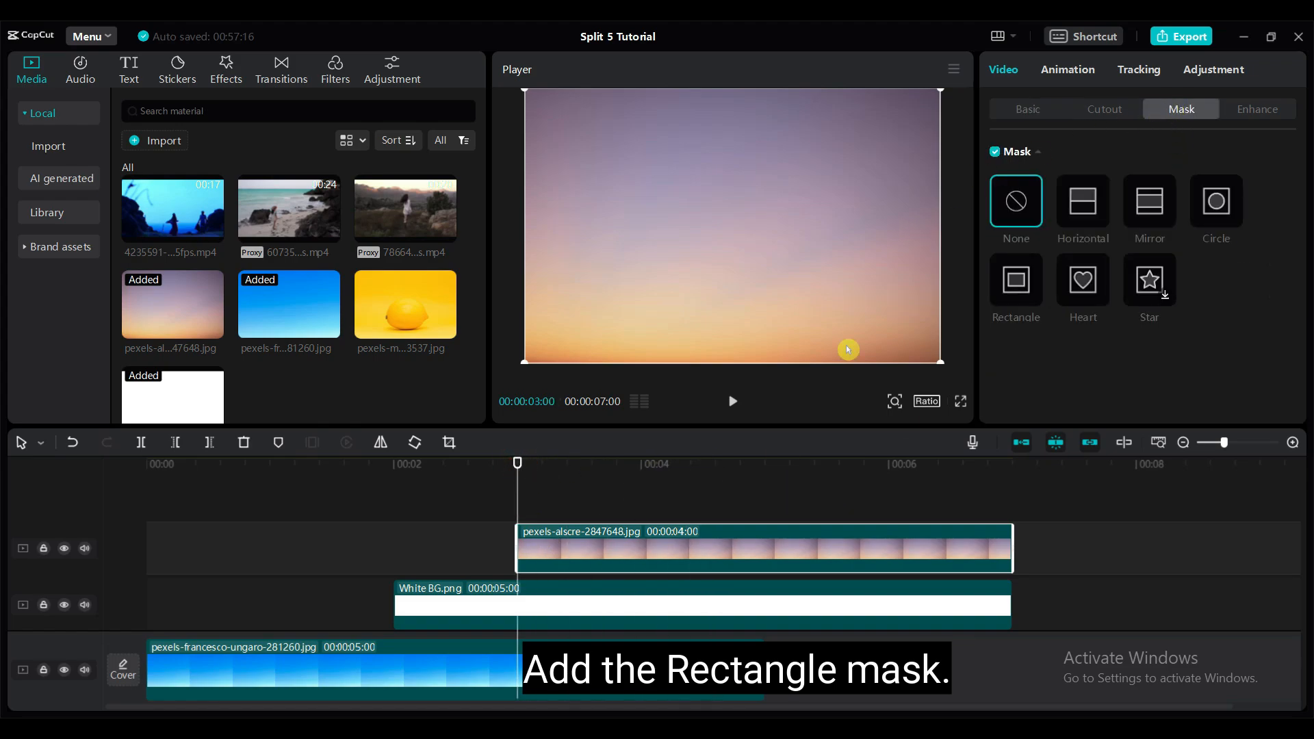
{"action": "left_click", "coordinate": [1013, 302]}
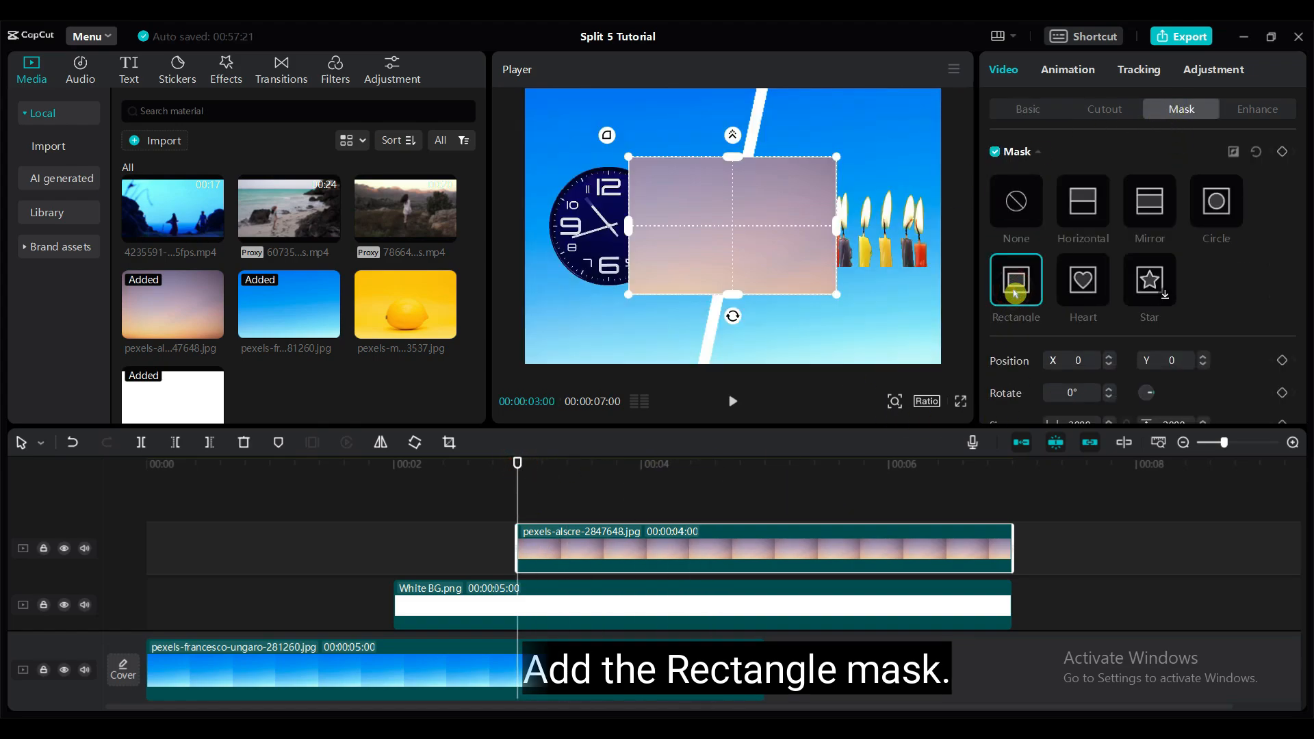
- Rotate the sunset-sky mask to 12° and extend its height to about 5489, beyond the frame
{"action": "scroll", "coordinate": [1106, 373], "scroll_direction": "down", "scroll_amount": 1}
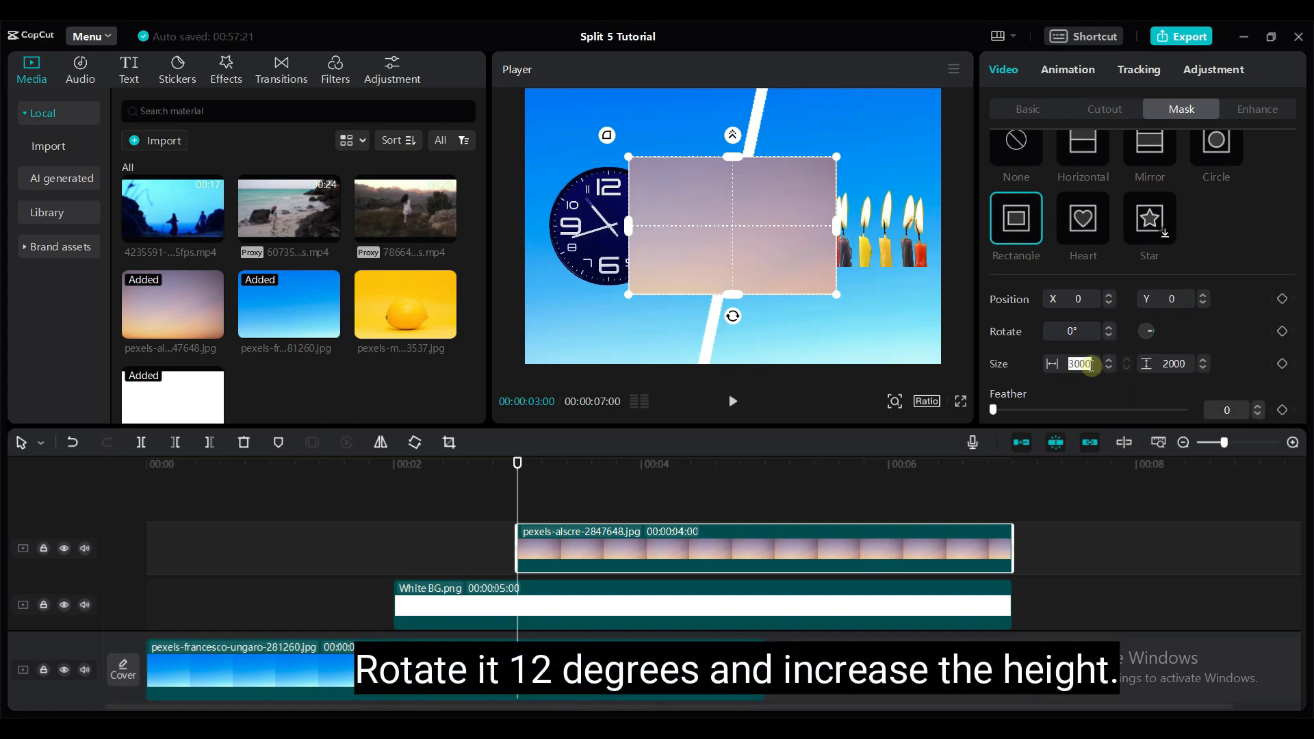
{"action": "type", "text": "12"}
{"action": "key", "text": "Return"}
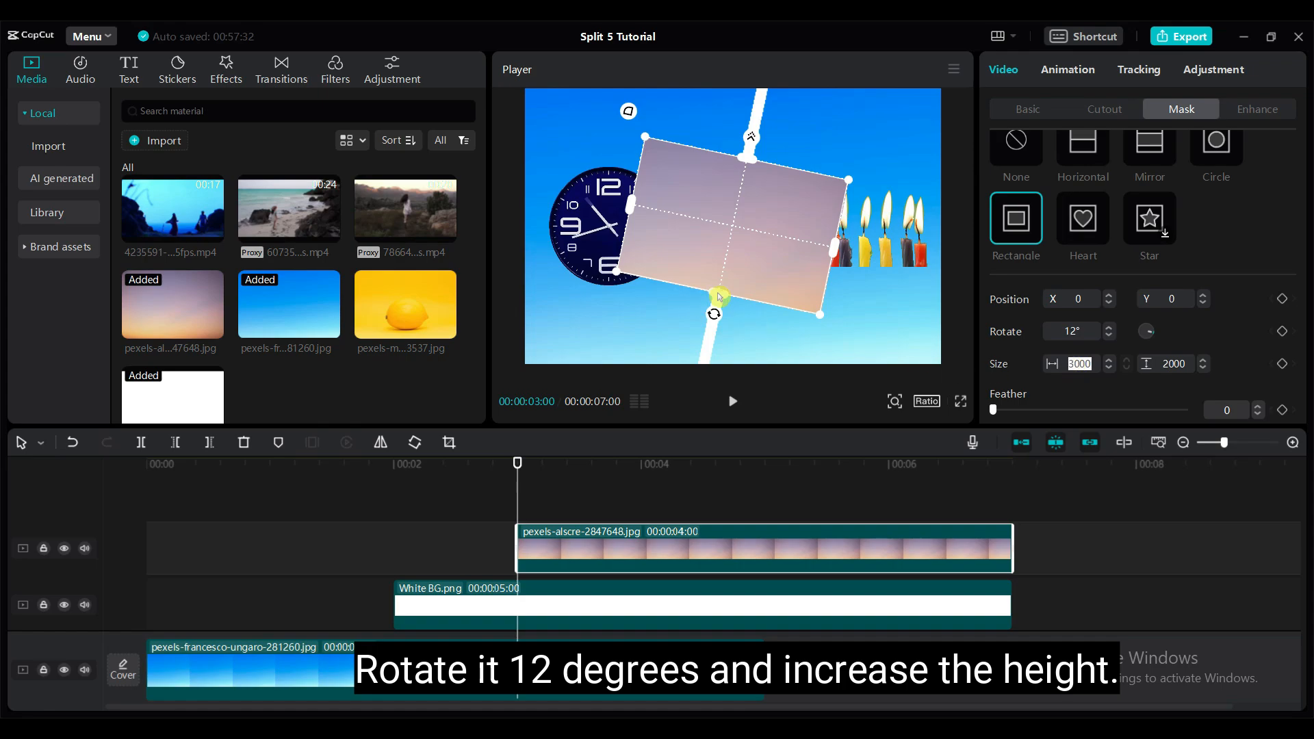
{"action": "left_click_drag", "start_coordinate": [718, 296], "coordinate": [713, 415]}
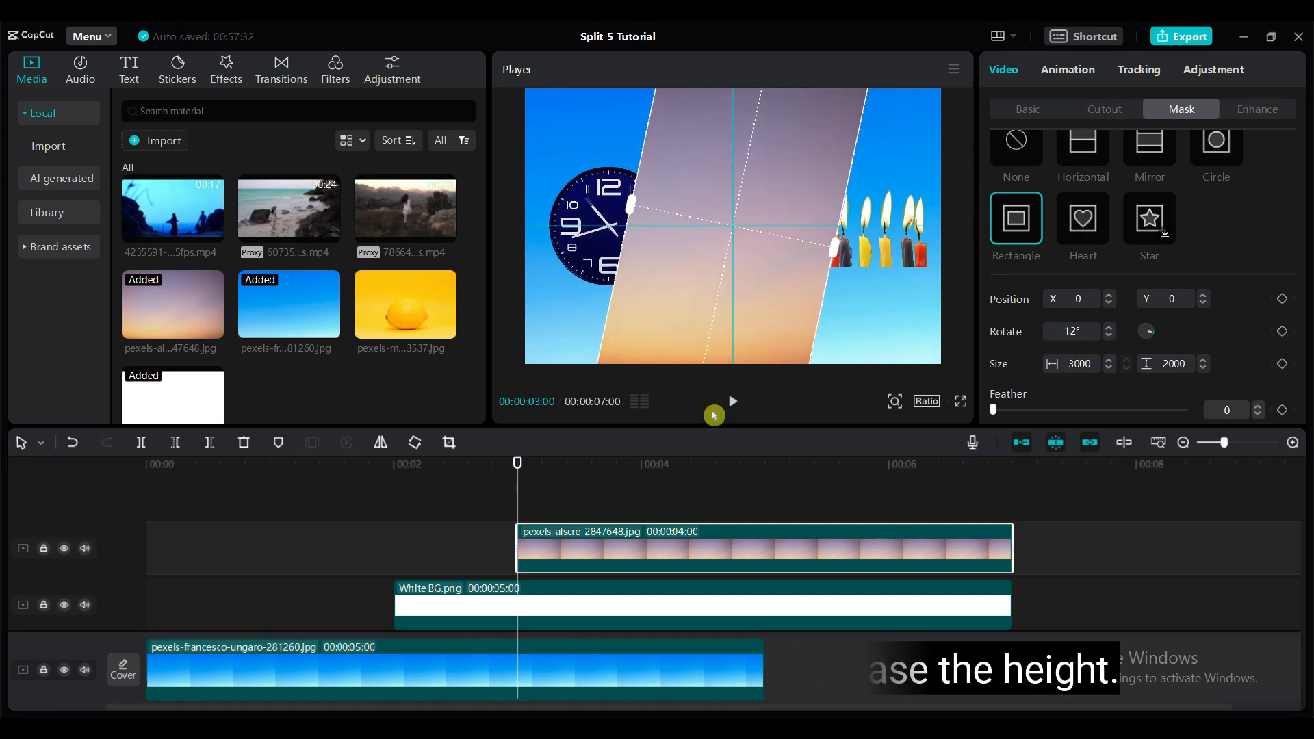
- Keyframe the sunset-sky mask's Size with width 1 at 3 seconds and width 1200 at 5 seconds 7 frames
{"action": "double_click", "coordinate": [1081, 365]}
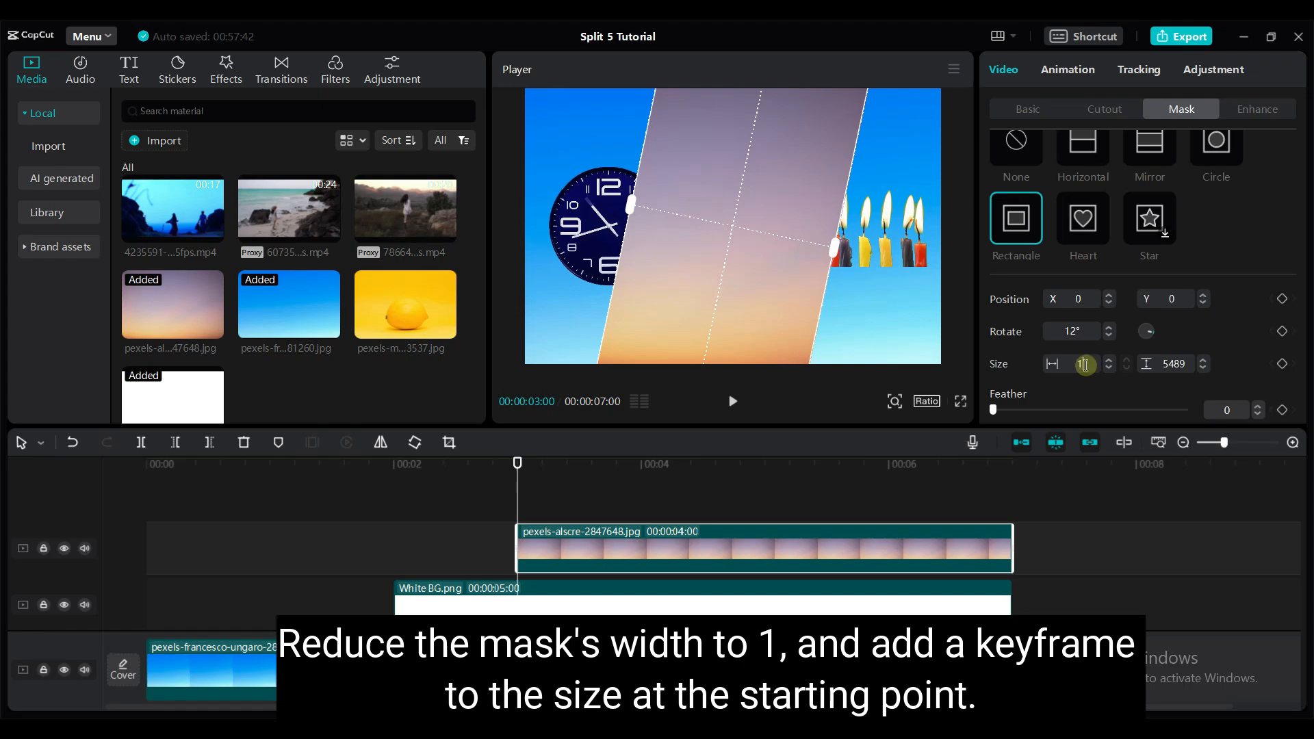
{"action": "key", "text": "Return"}
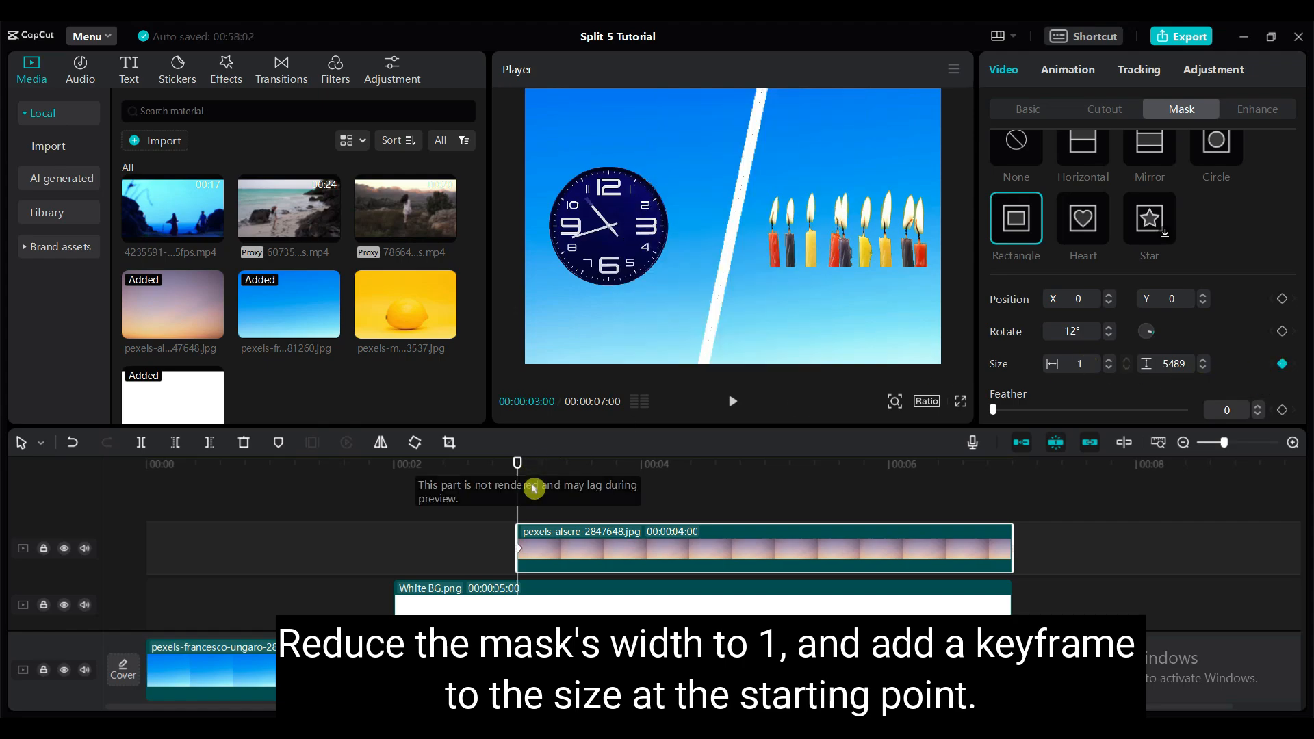
{"action": "left_click_drag", "start_coordinate": [549, 498], "coordinate": [766, 505]}
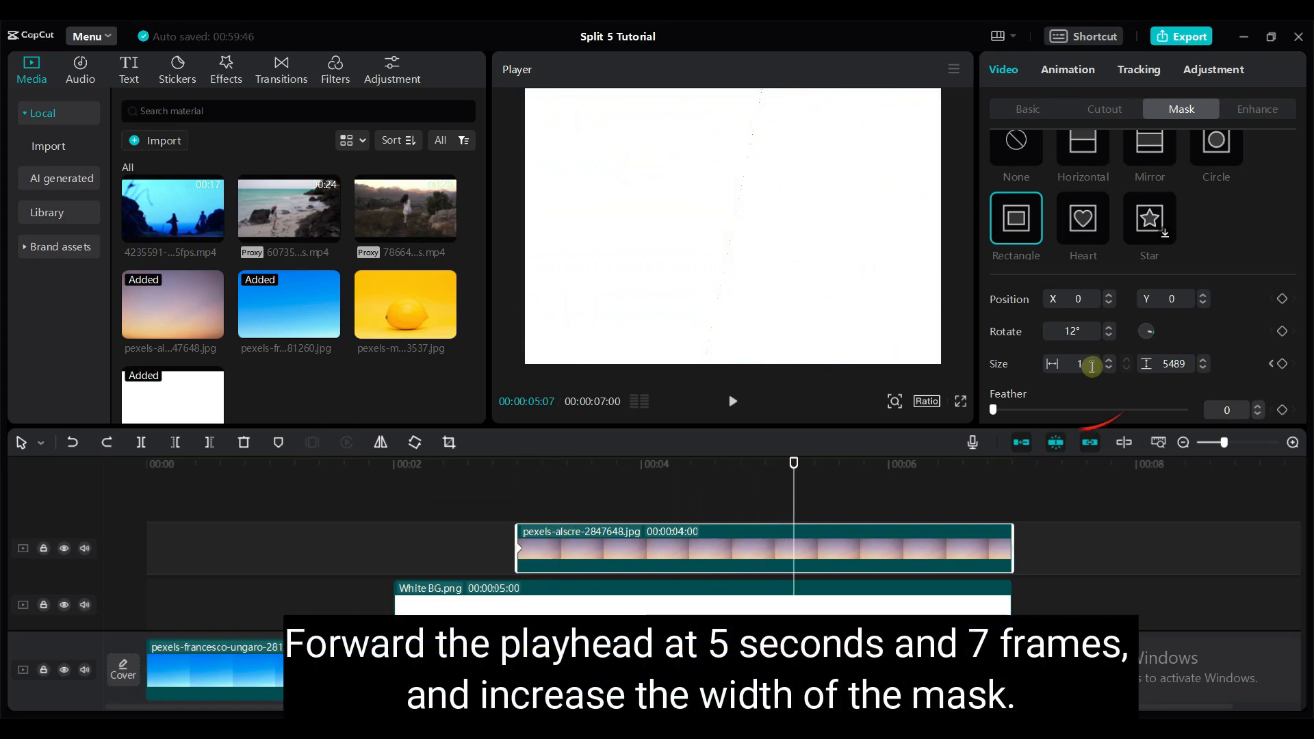
{"action": "key", "text": "Return"}
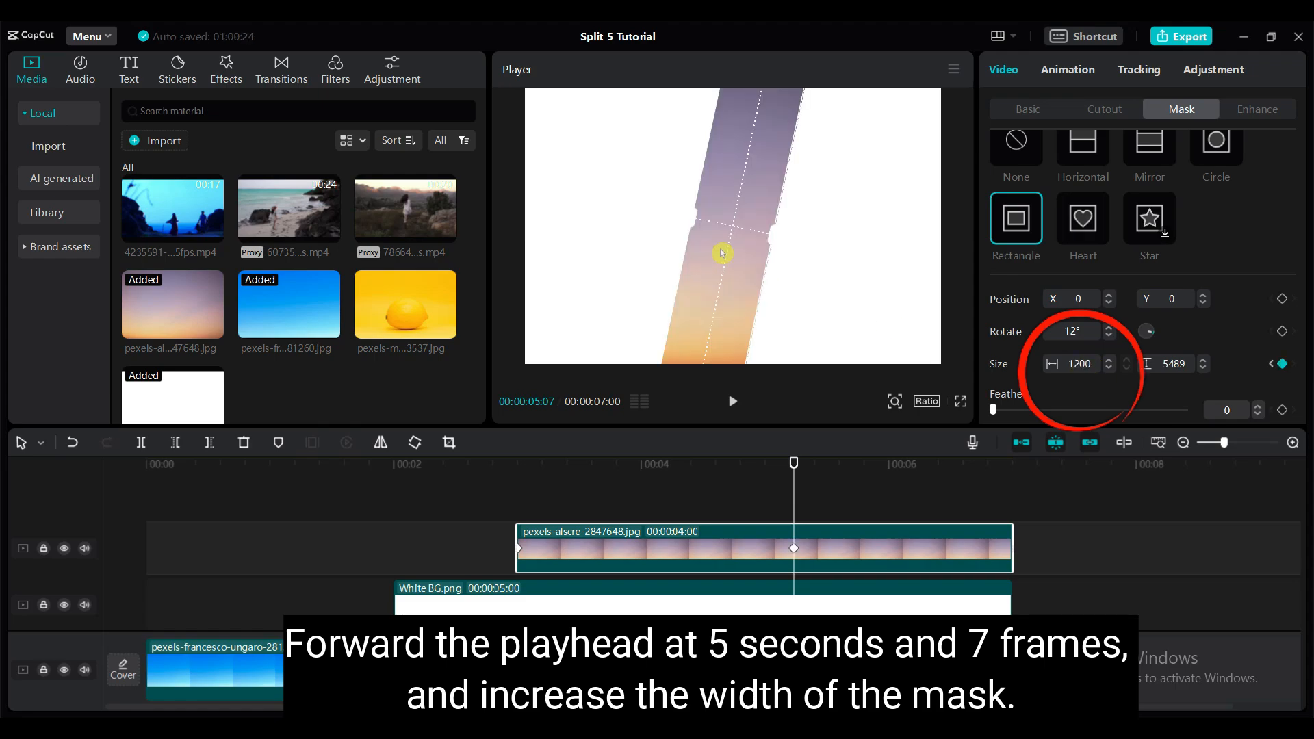
- Widen the sunset-sky mask to about 3643 at 4 seconds, leaving thin white borders along both slanted edges
{"action": "left_click_drag", "start_coordinate": [794, 466], "coordinate": [642, 472]}
{"action": "left_click", "coordinate": [681, 540]}
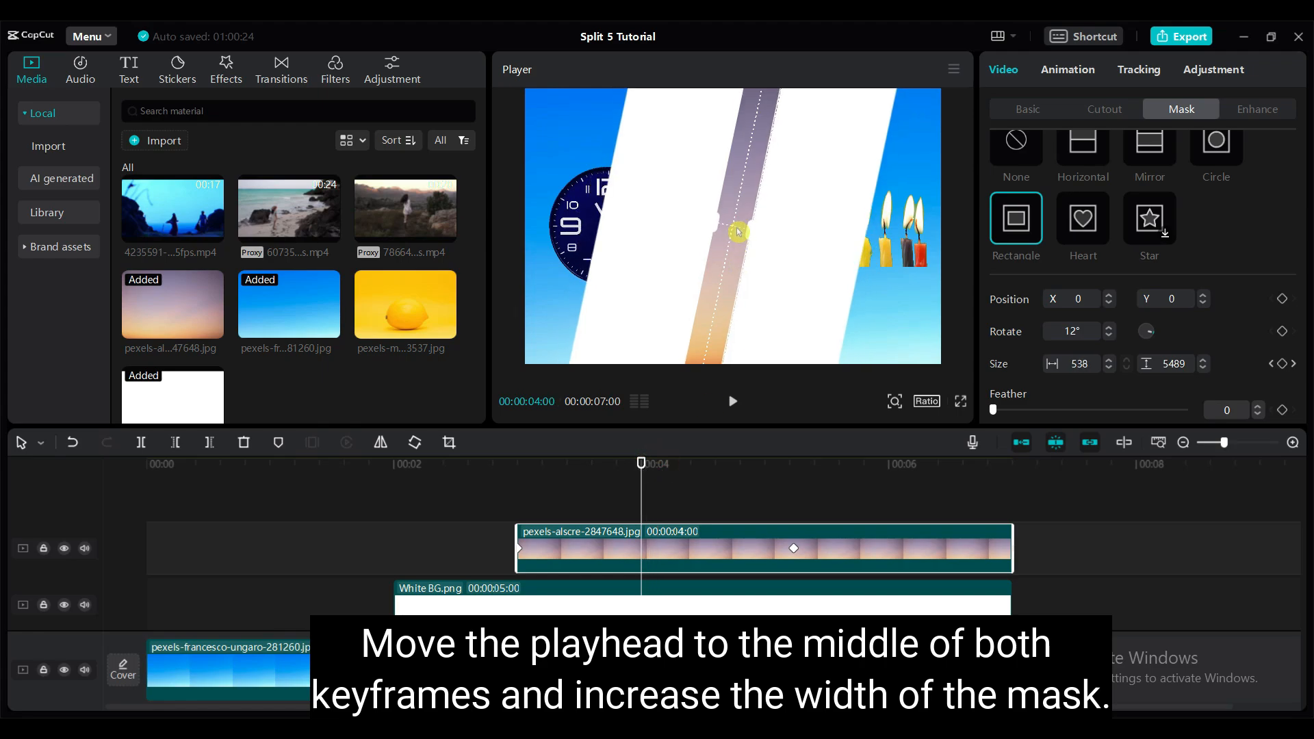
{"action": "left_click_drag", "start_coordinate": [739, 232], "coordinate": [854, 263]}
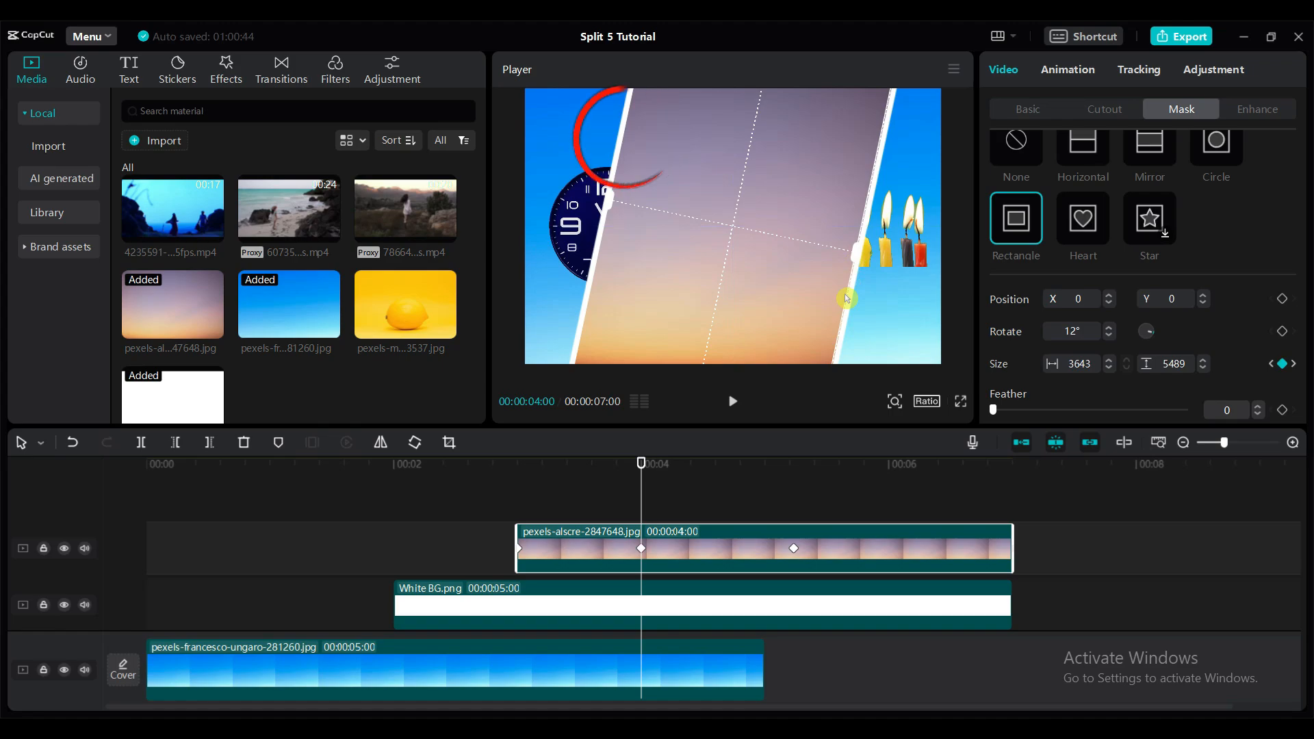
- Widen the sunset-sky mask at two more points between 4 and 5 seconds to keep pace with the expanding white background
{"action": "left_click_drag", "start_coordinate": [641, 464], "coordinate": [703, 468]}
{"action": "left_click_drag", "start_coordinate": [824, 246], "coordinate": [922, 275]}
{"action": "left_click_drag", "start_coordinate": [703, 465], "coordinate": [726, 466]}
{"action": "left_click_drag", "start_coordinate": [881, 263], "coordinate": [945, 278]}
- Widen the sunset-sky mask to about 6992 at 5 seconds 7 frames so it covers the frame, and preview the transition
{"action": "left_click_drag", "start_coordinate": [728, 464], "coordinate": [790, 468]}
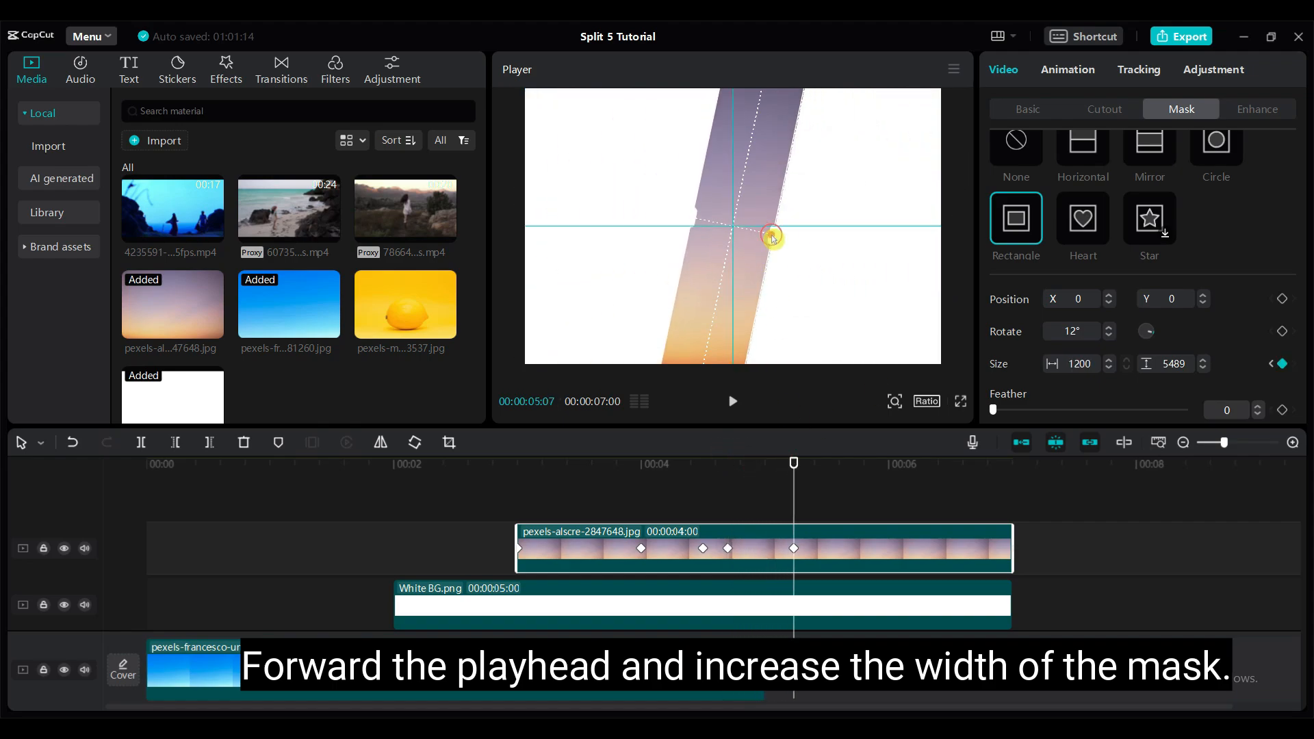
{"action": "left_click_drag", "start_coordinate": [772, 236], "coordinate": [951, 289]}
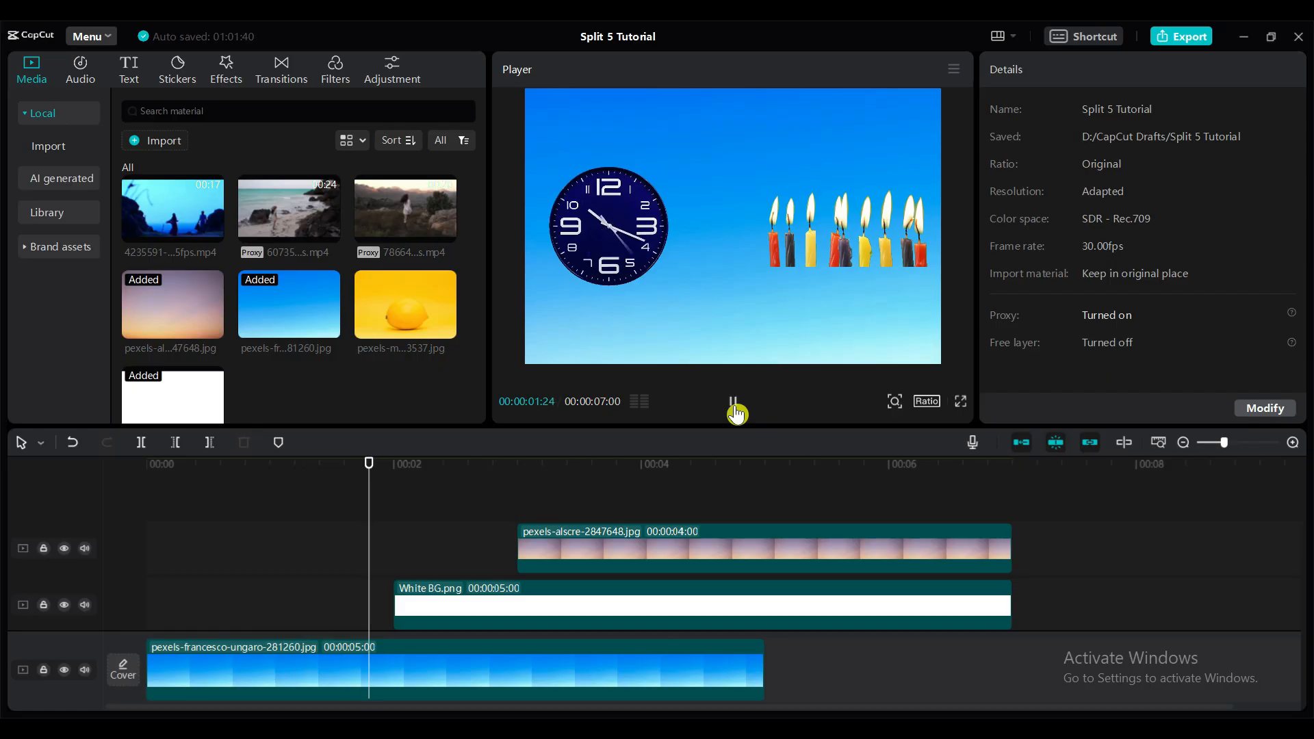
{"action": "left_click", "coordinate": [733, 402]}
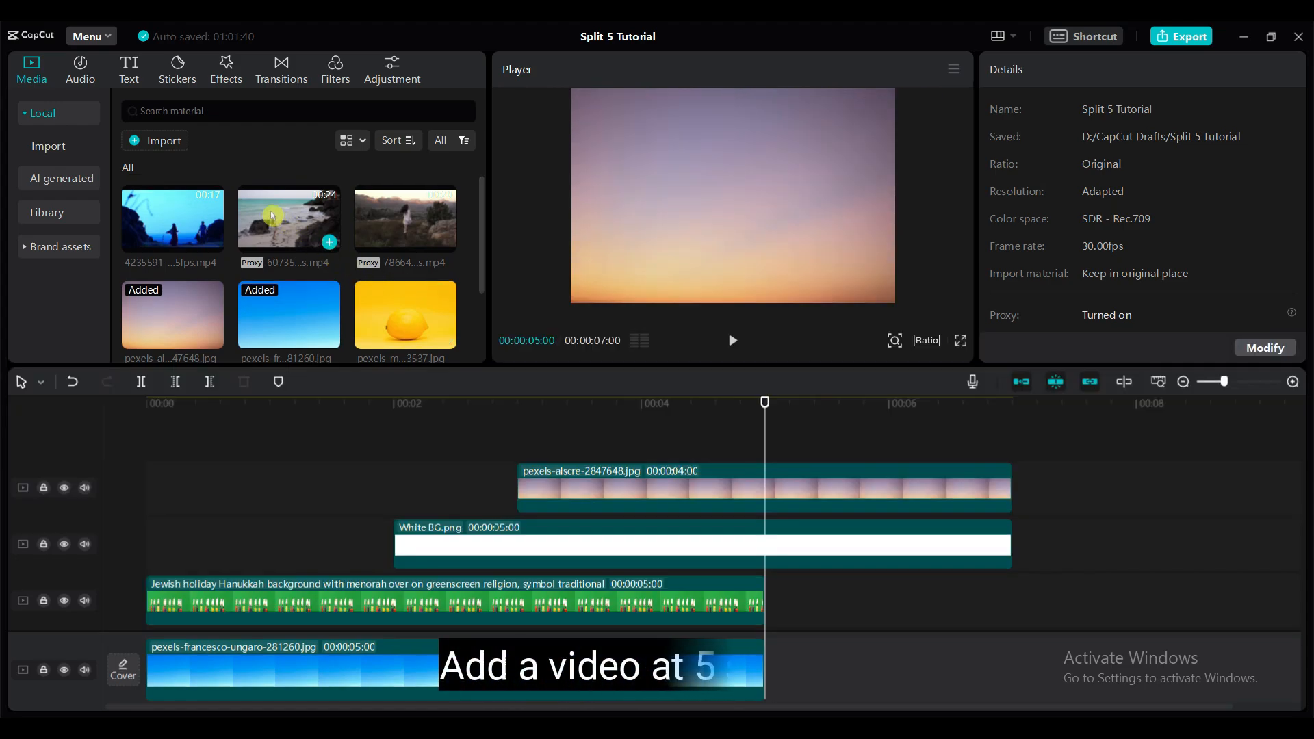
- Add the beach video 6073572 on a new top track at 5 seconds, enlarged to the frame height and shifted to the left
{"action": "left_click_drag", "start_coordinate": [294, 219], "coordinate": [764, 432]}
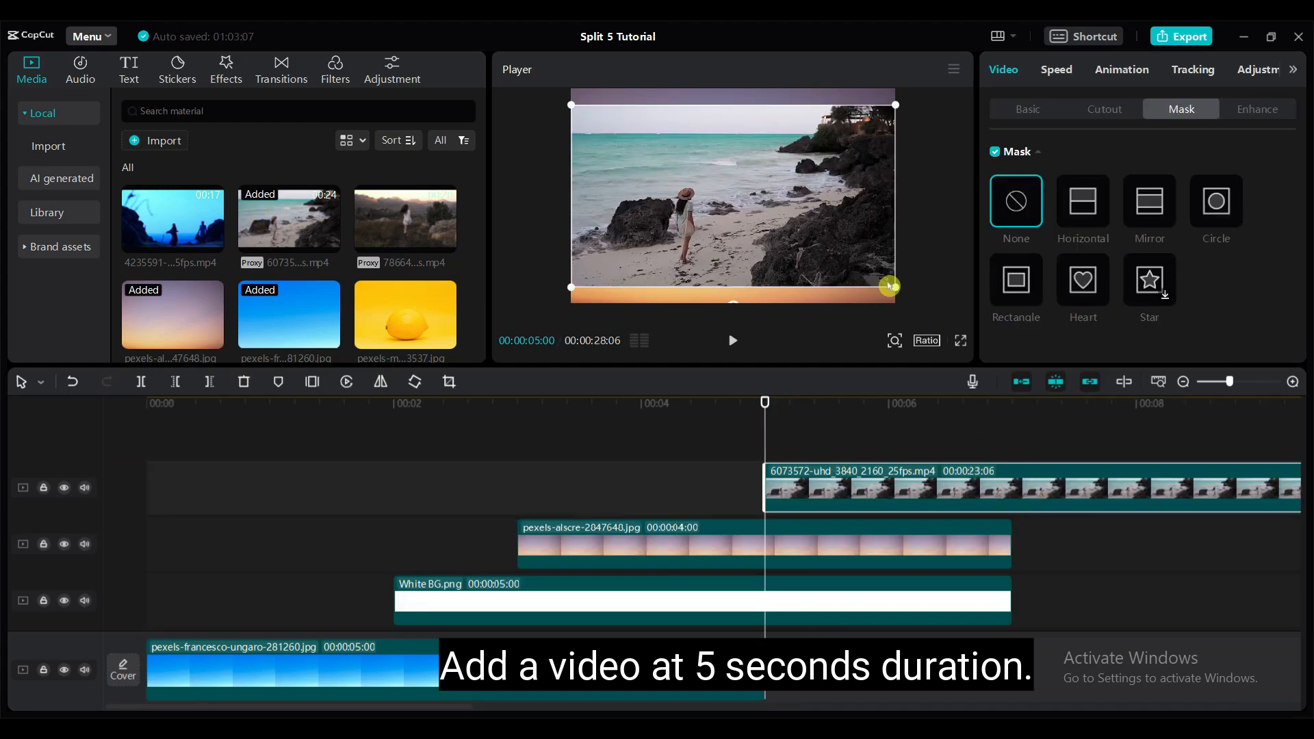
{"action": "left_click_drag", "start_coordinate": [897, 286], "coordinate": [927, 320]}
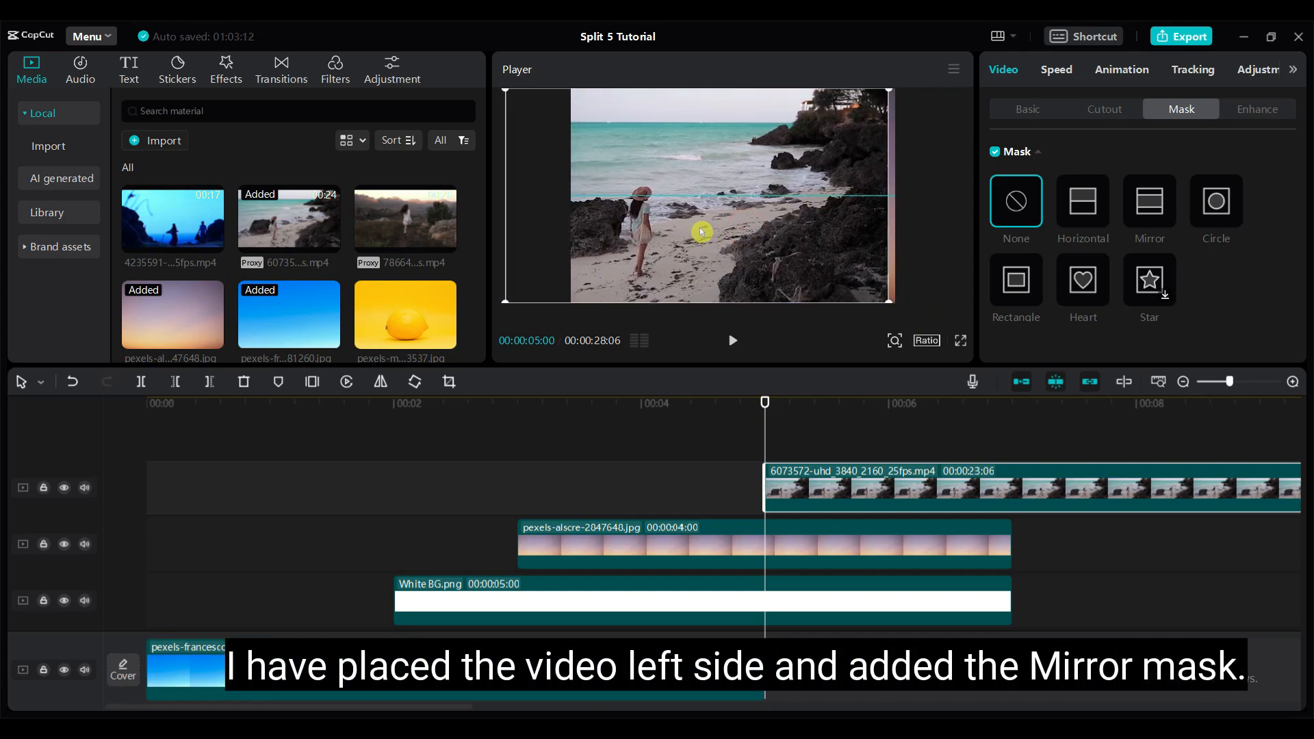
{"action": "left_click_drag", "start_coordinate": [678, 231], "coordinate": [755, 239]}
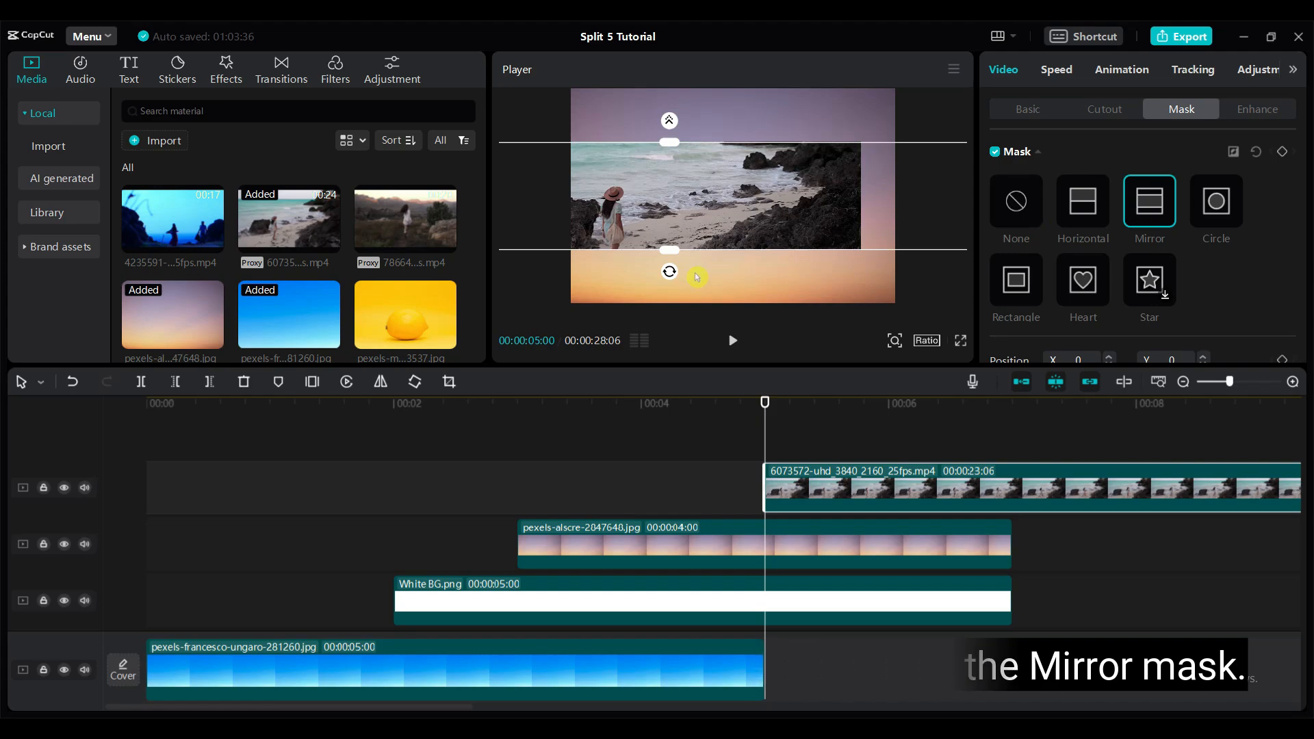
- Add a slanted Mirror mask to the beach video and move it left so only the left slice around the woman shows
{"action": "left_click_drag", "start_coordinate": [669, 126], "coordinate": [545, 170]}
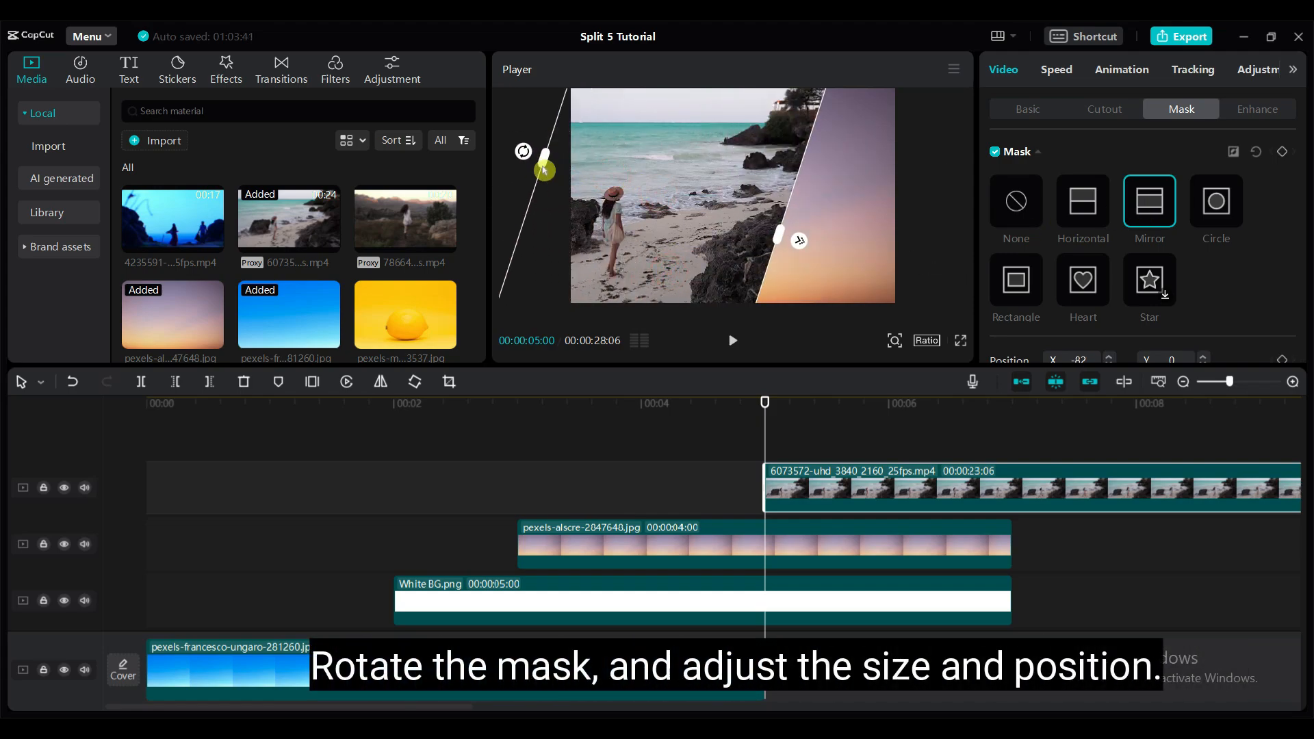
{"action": "left_click_drag", "start_coordinate": [779, 237], "coordinate": [648, 219]}
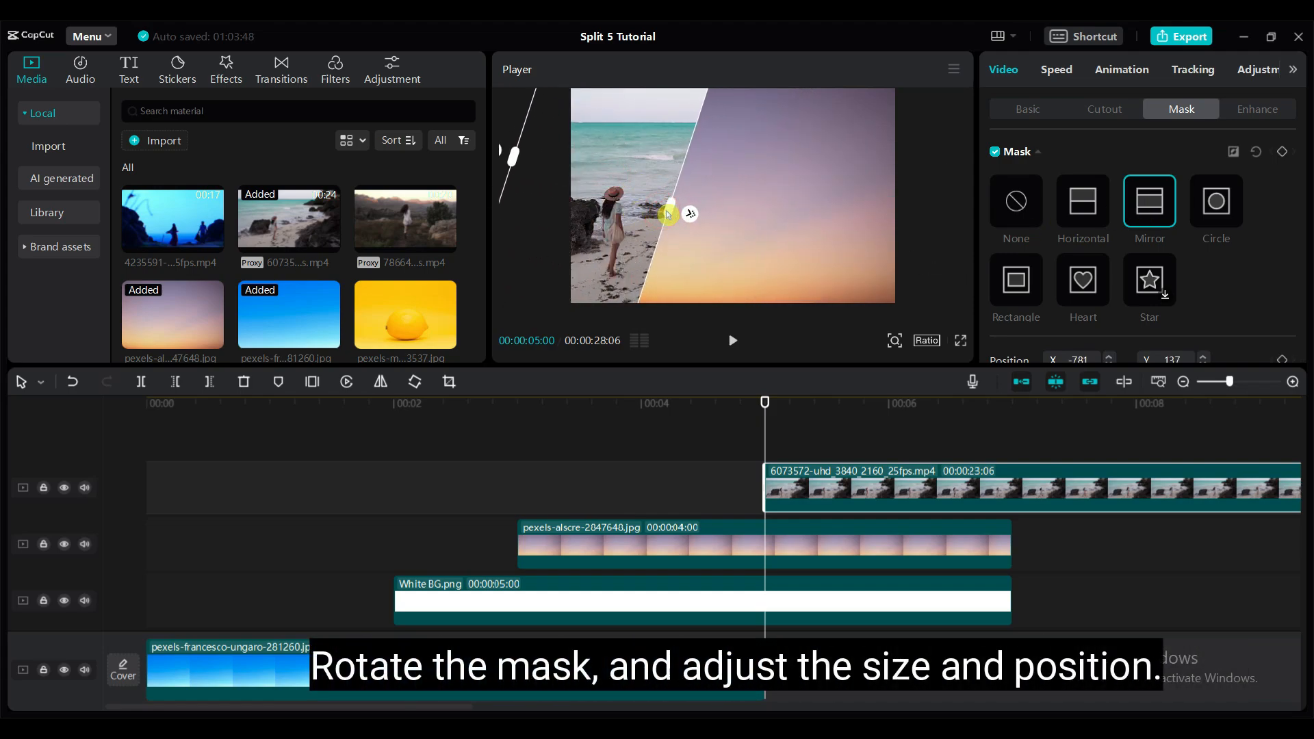
- Fine-tune the beach video's framing with its mask edge sized to 2116, and add a mask position keyframe at 5 seconds
{"action": "left_click_drag", "start_coordinate": [765, 405], "coordinate": [825, 407]}
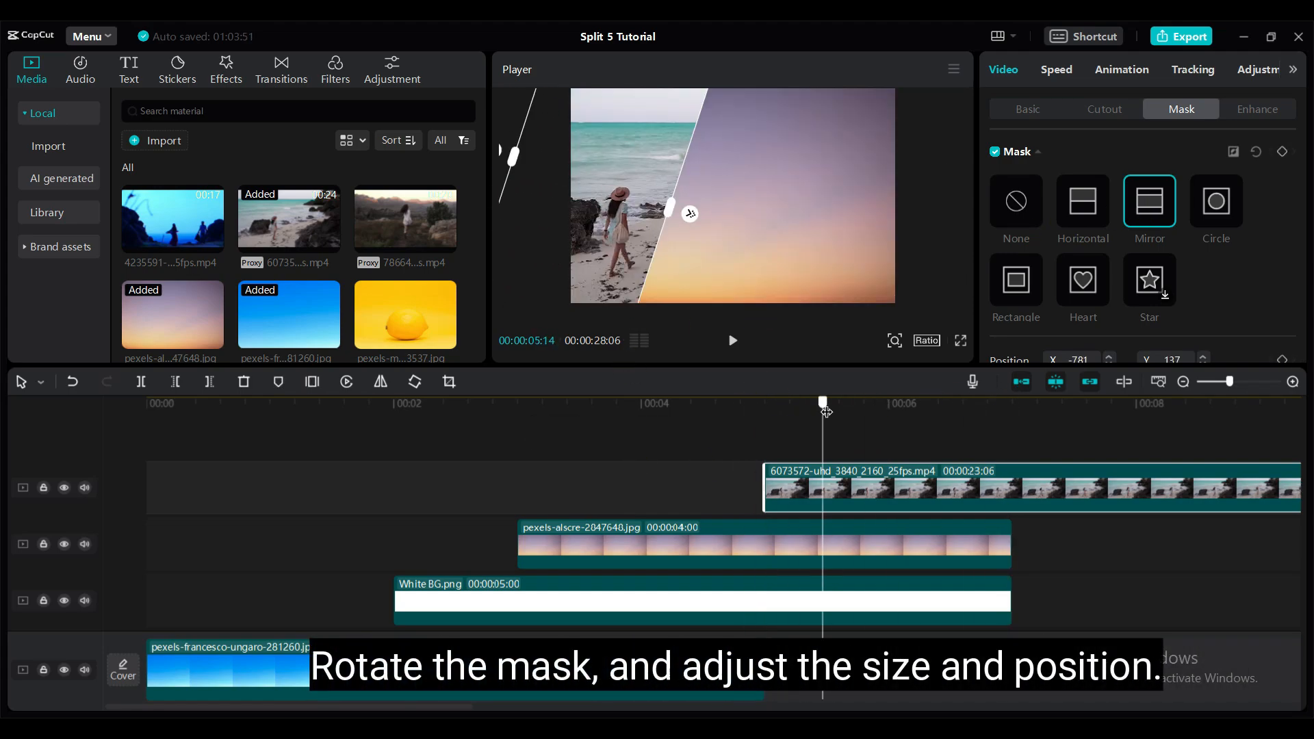
{"action": "mouse_move", "coordinate": [766, 401]}
{"action": "left_mouse_down"}
{"action": "mouse_move", "coordinate": [846, 408]}
{"action": "mouse_move", "coordinate": [765, 404]}
{"action": "left_mouse_up"}
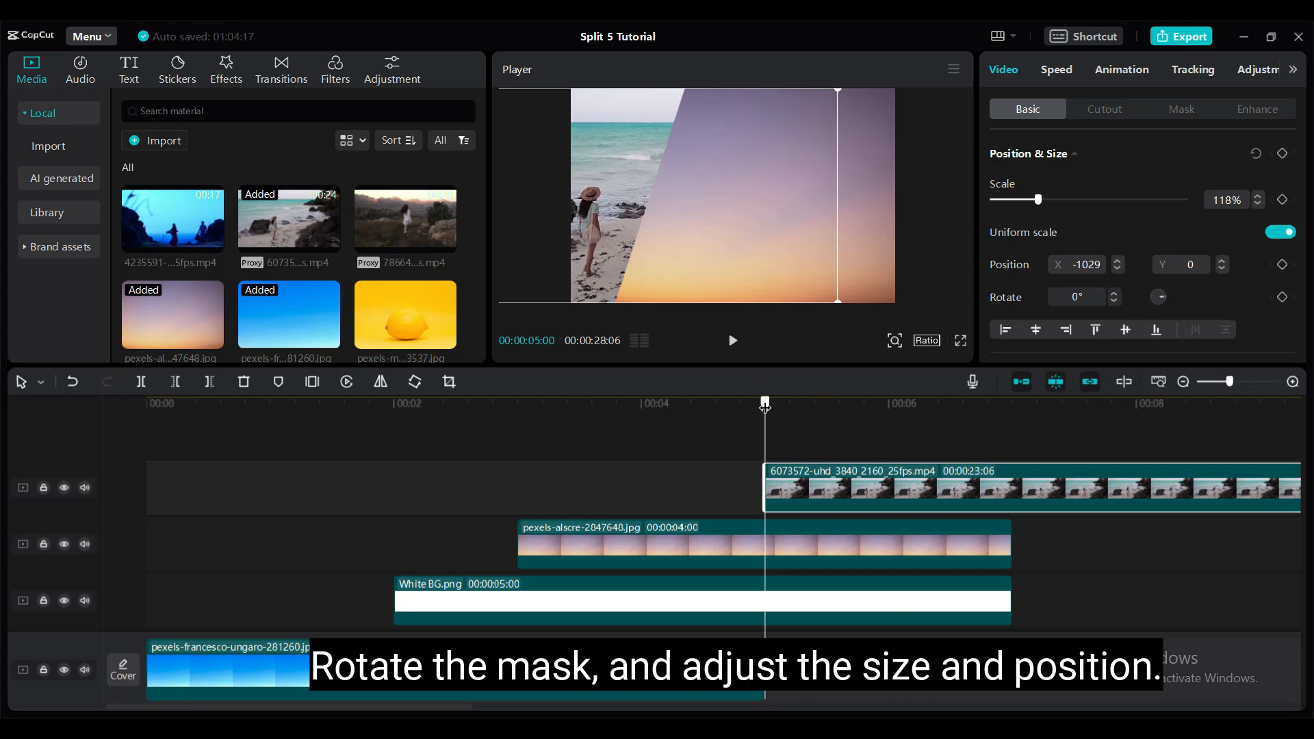
{"action": "left_click", "coordinate": [1181, 109]}
{"action": "left_click_drag", "start_coordinate": [660, 212], "coordinate": [670, 218]}
{"action": "scroll", "coordinate": [1259, 288], "scroll_direction": "down", "scroll_amount": 2}
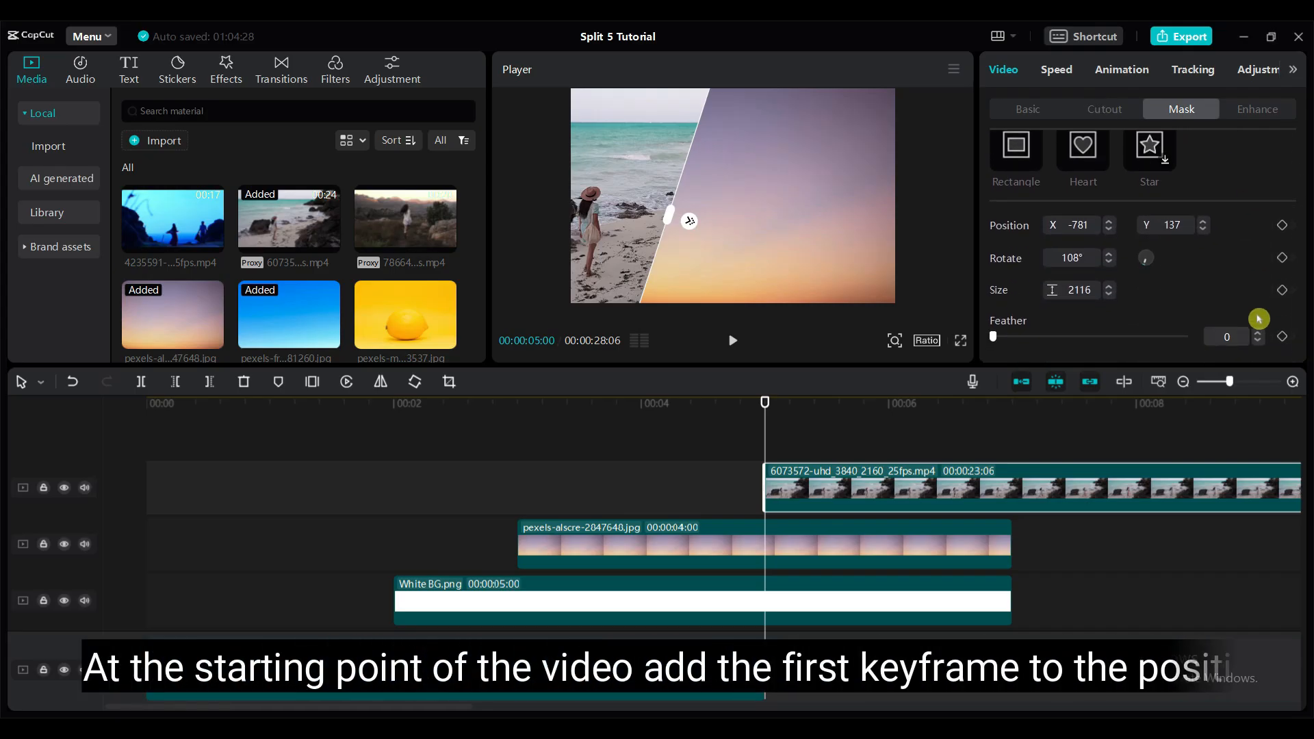
{"action": "left_click", "coordinate": [1283, 226]}
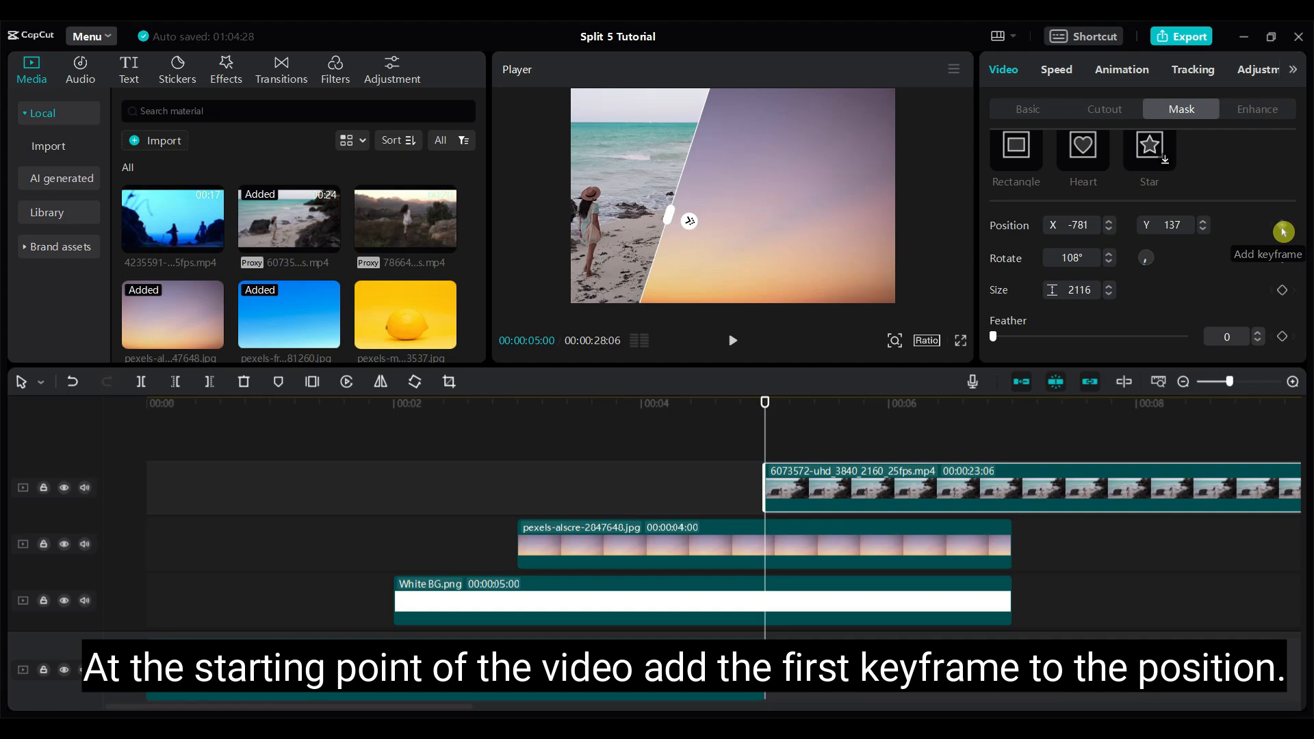
- Add a second mask position keyframe to the beach video at 6 seconds and move the 5-second mask out of frame to the left
{"action": "left_click_drag", "start_coordinate": [765, 403], "coordinate": [890, 415]}
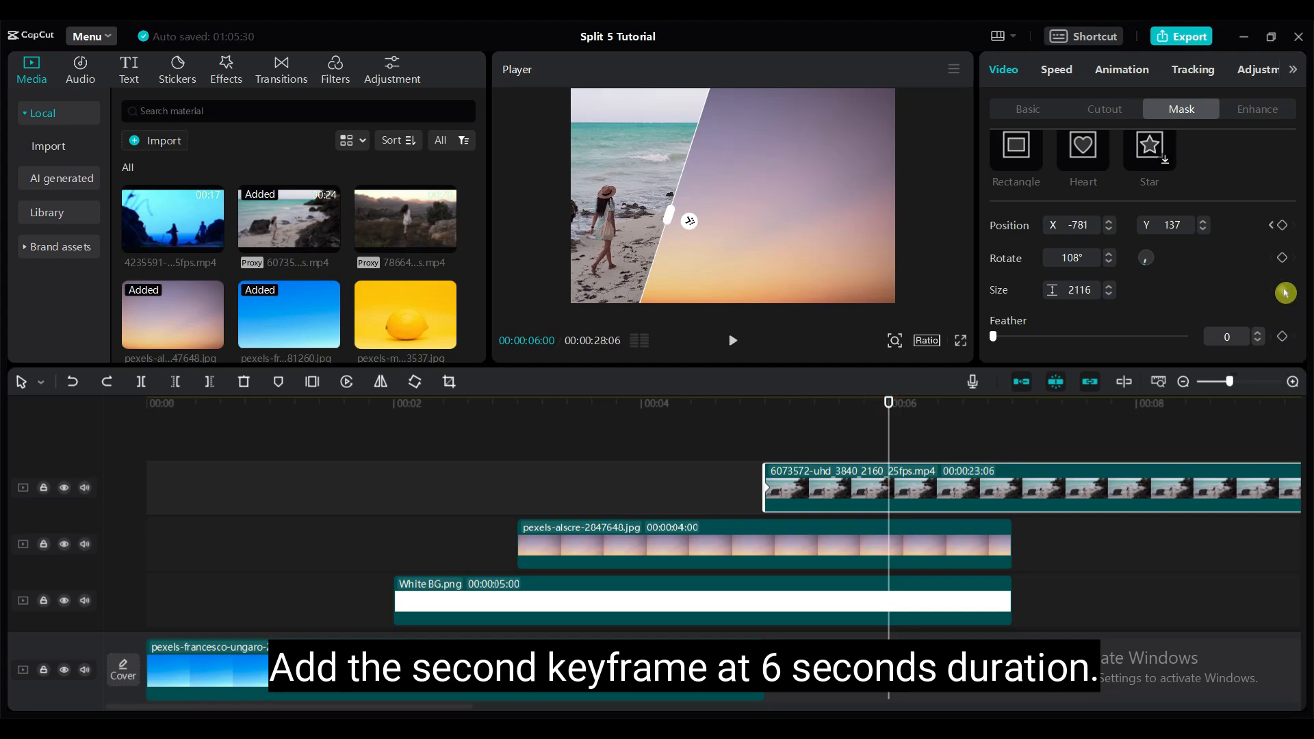
{"action": "left_click", "coordinate": [1282, 226]}
{"action": "left_click_drag", "start_coordinate": [890, 402], "coordinate": [768, 407]}
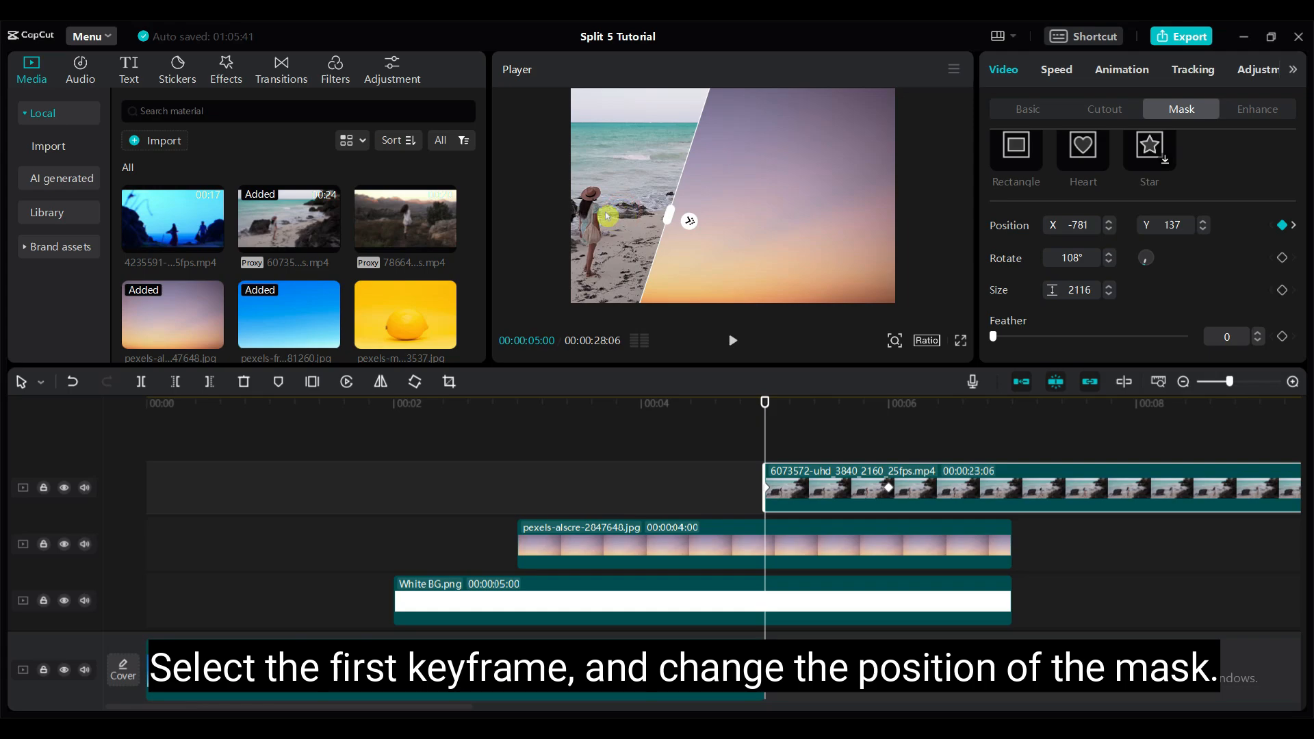
{"action": "left_click_drag", "start_coordinate": [607, 216], "coordinate": [393, 125]}
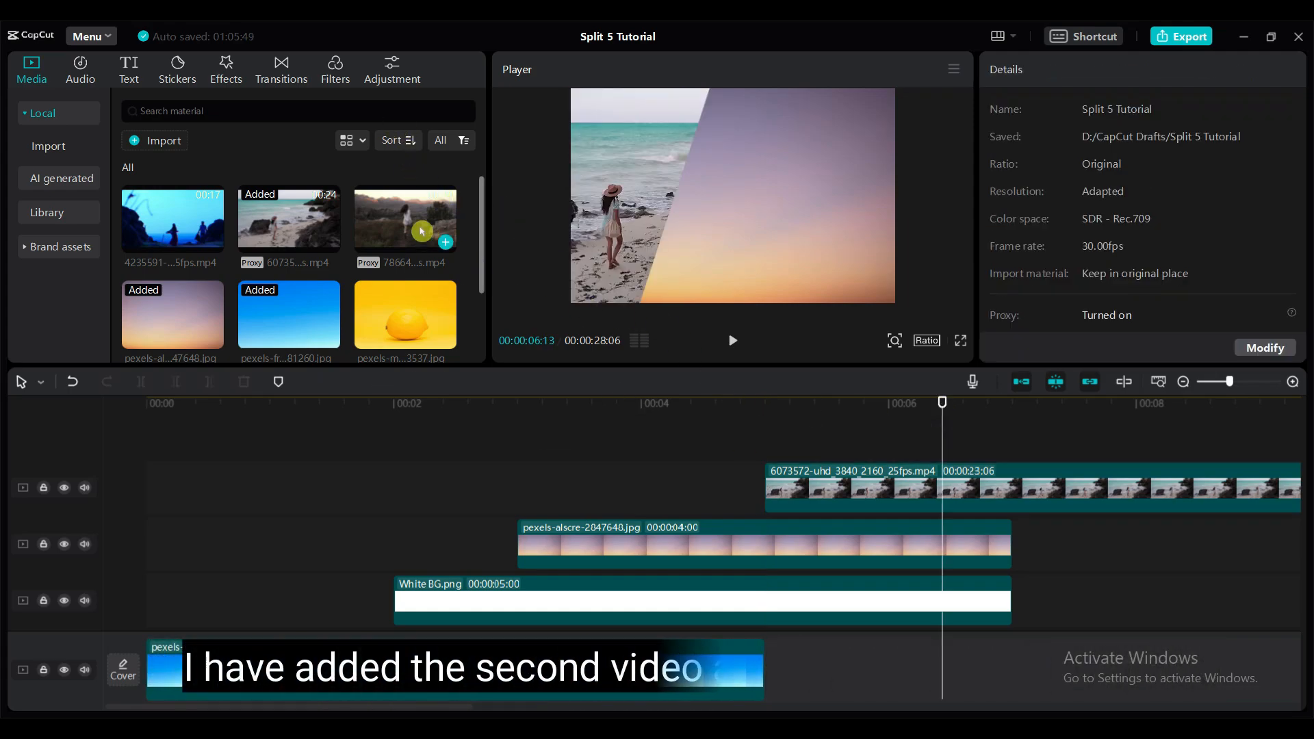
- Add video 4235591 on a new top track at 5 seconds, enlarged to the frame height and shifted to the right
{"action": "left_click_drag", "start_coordinate": [182, 212], "coordinate": [767, 445]}
{"action": "left_click_drag", "start_coordinate": [944, 404], "coordinate": [766, 406]}
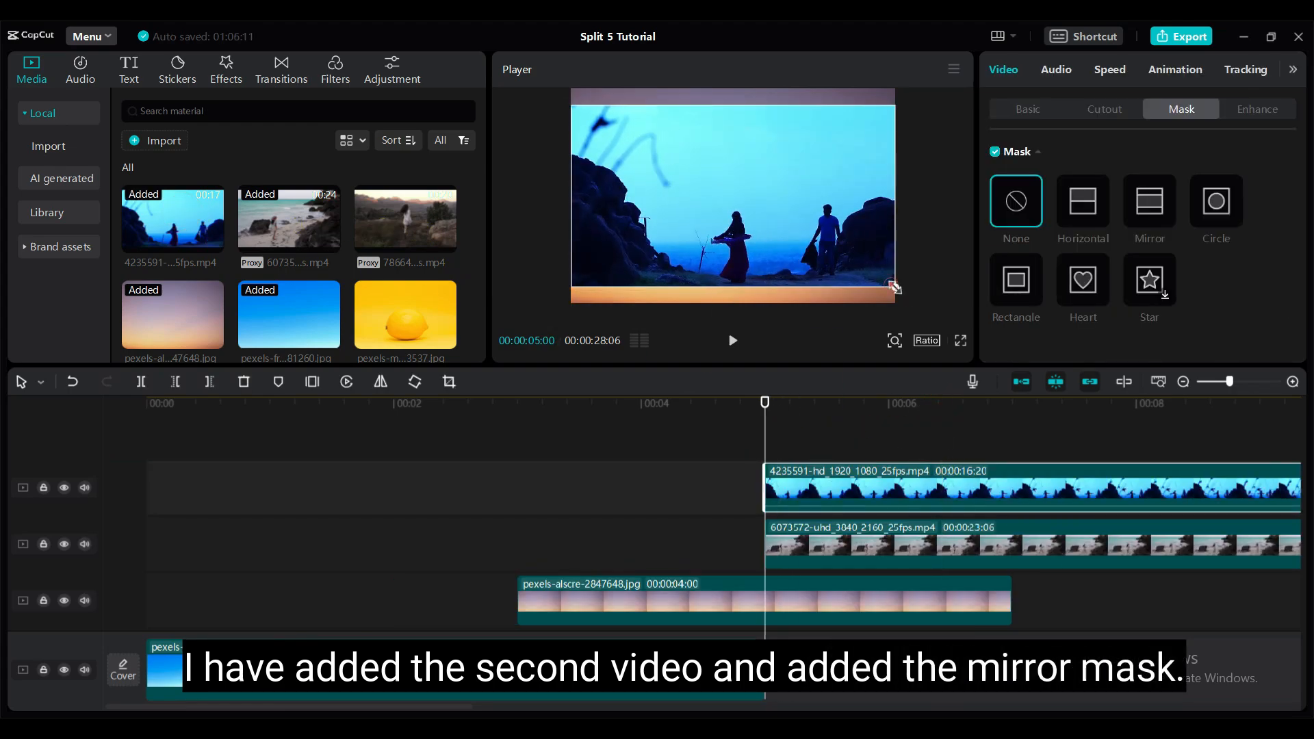
{"action": "left_click_drag", "start_coordinate": [798, 249], "coordinate": [795, 234]}
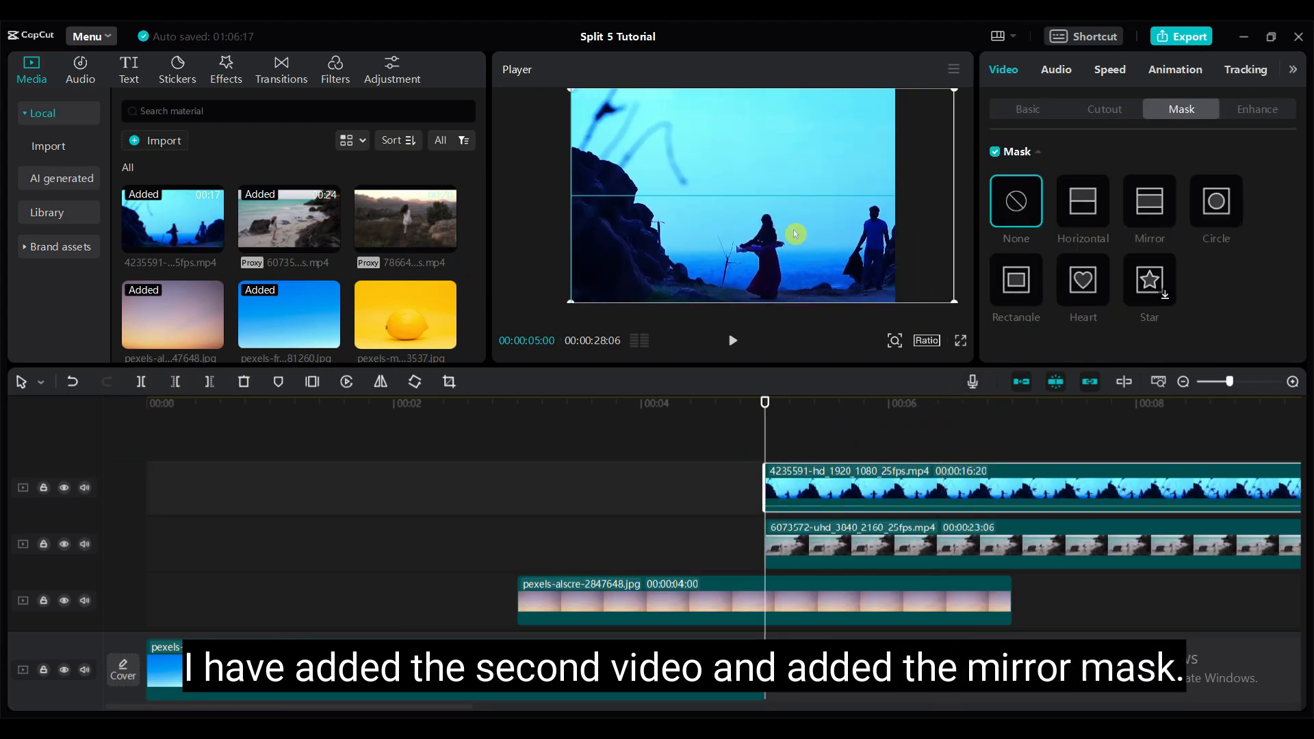
- Add a Mirror mask to video 4235591, rotated 108° with size 391, beside the beach slice, and check that both masks' rotations match
{"action": "left_click", "coordinate": [1149, 218]}
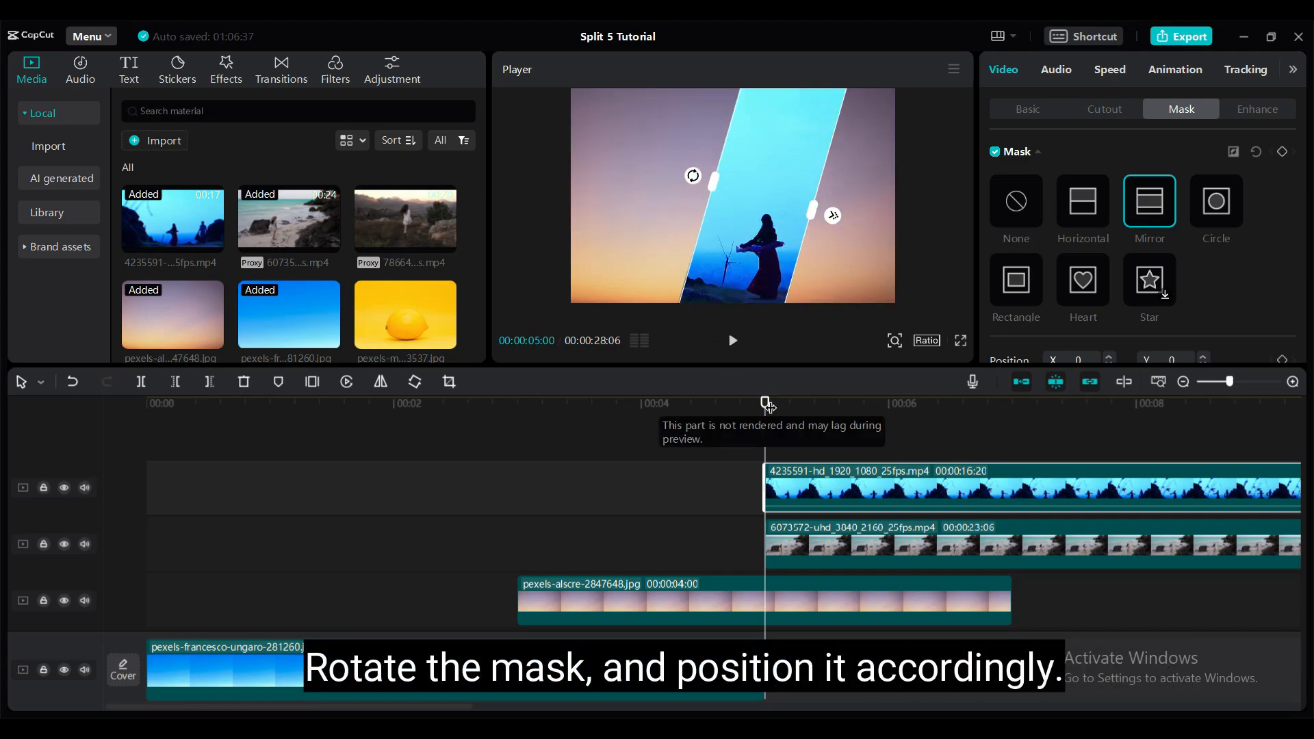
{"action": "left_click_drag", "start_coordinate": [766, 404], "coordinate": [926, 405]}
{"action": "left_click", "coordinate": [769, 242]}
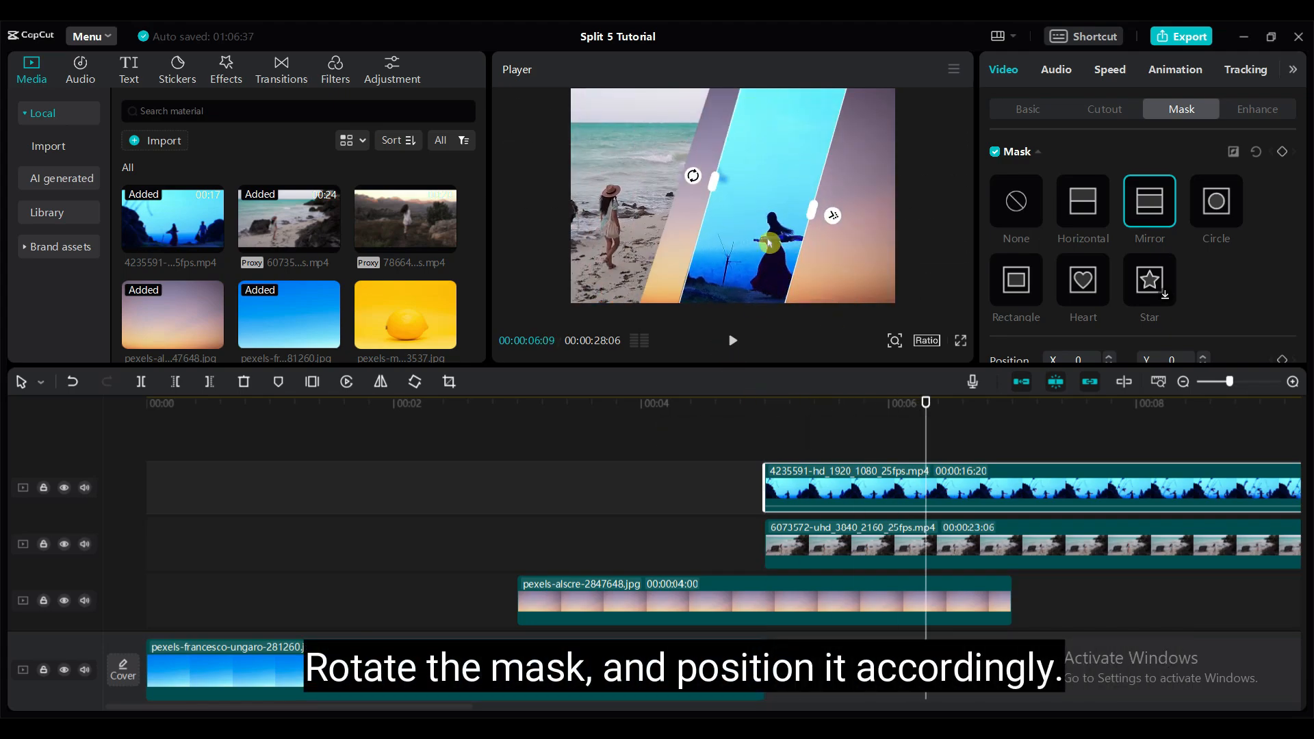
{"action": "left_click_drag", "start_coordinate": [829, 218], "coordinate": [760, 205]}
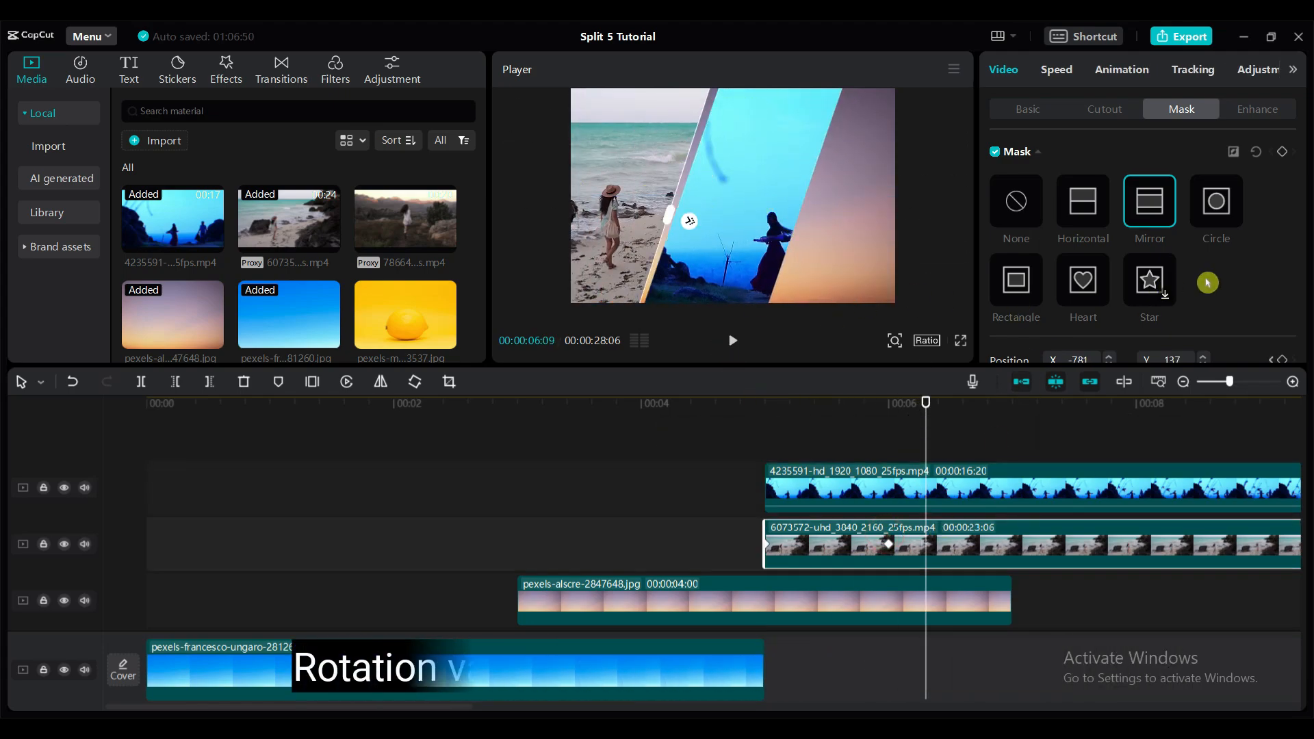
{"action": "scroll", "coordinate": [1208, 283], "scroll_direction": "down", "scroll_amount": 3}
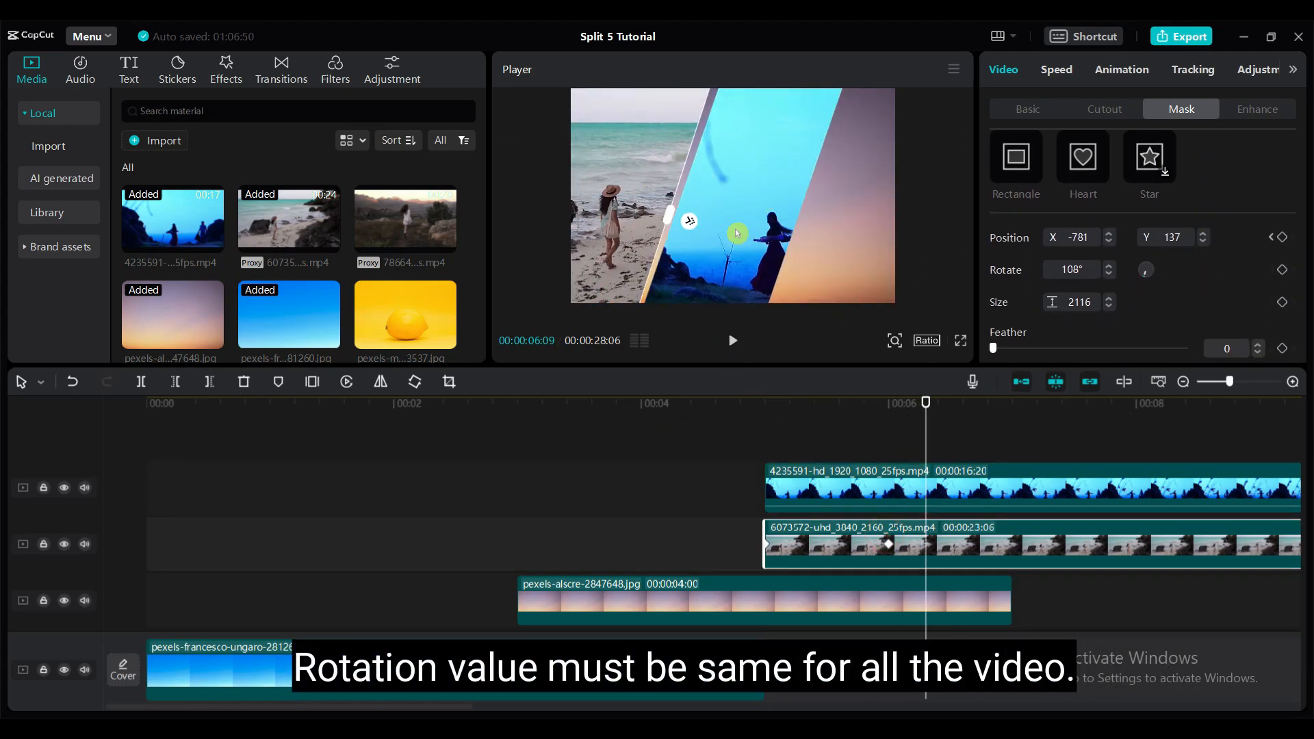
{"action": "left_click", "coordinate": [868, 509]}
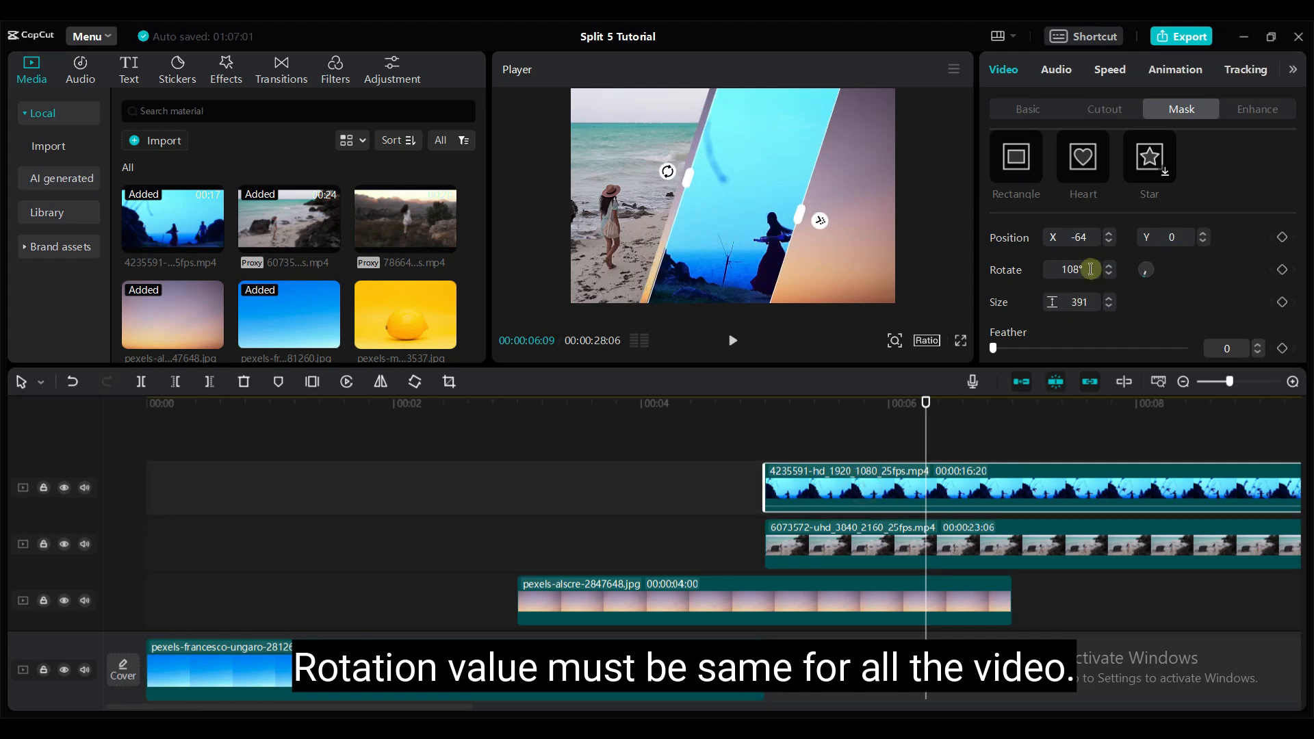
{"action": "left_click", "coordinate": [914, 551]}
{"action": "left_click", "coordinate": [912, 496]}
- Shift video 4235591 left to X 137 and move its mask slightly right so the dancer stays inside the middle panel
{"action": "left_click", "coordinate": [893, 408]}
{"action": "left_click", "coordinate": [1028, 109]}
{"action": "left_click_drag", "start_coordinate": [922, 235], "coordinate": [906, 234]}
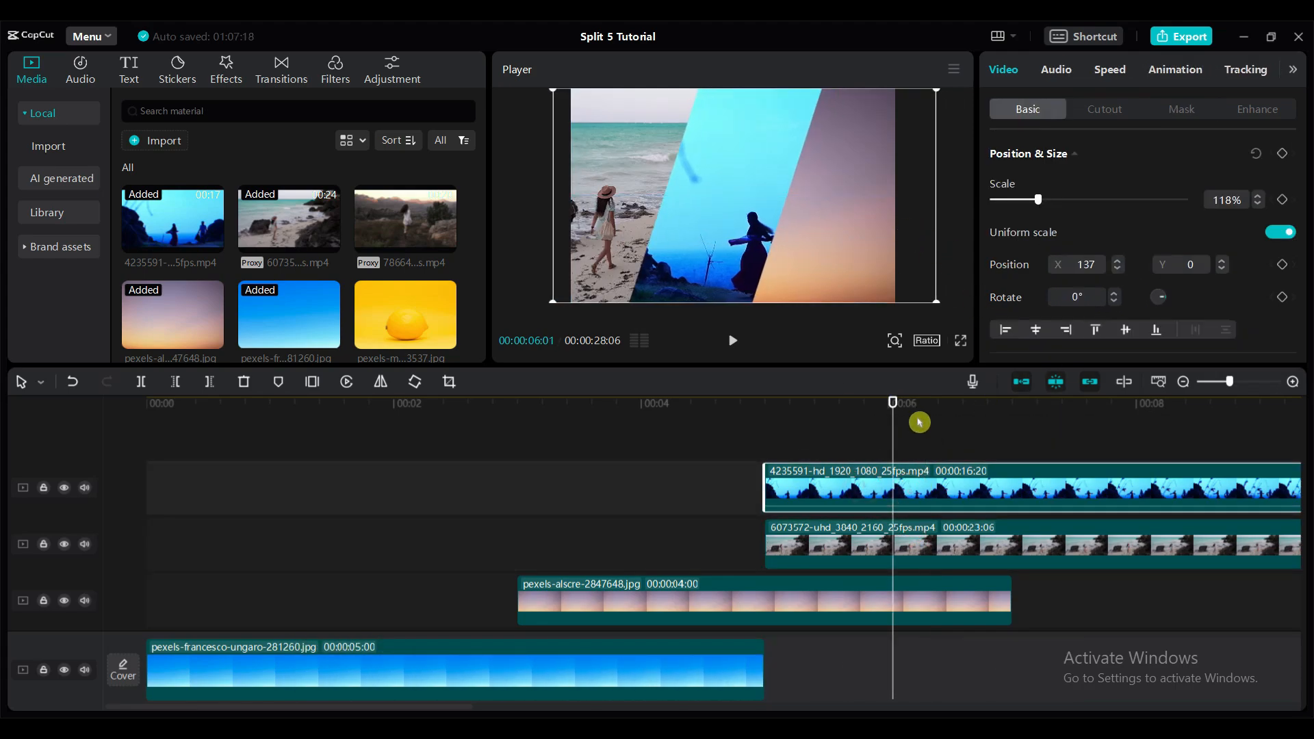
{"action": "left_click", "coordinate": [896, 413]}
{"action": "left_click", "coordinate": [1164, 102]}
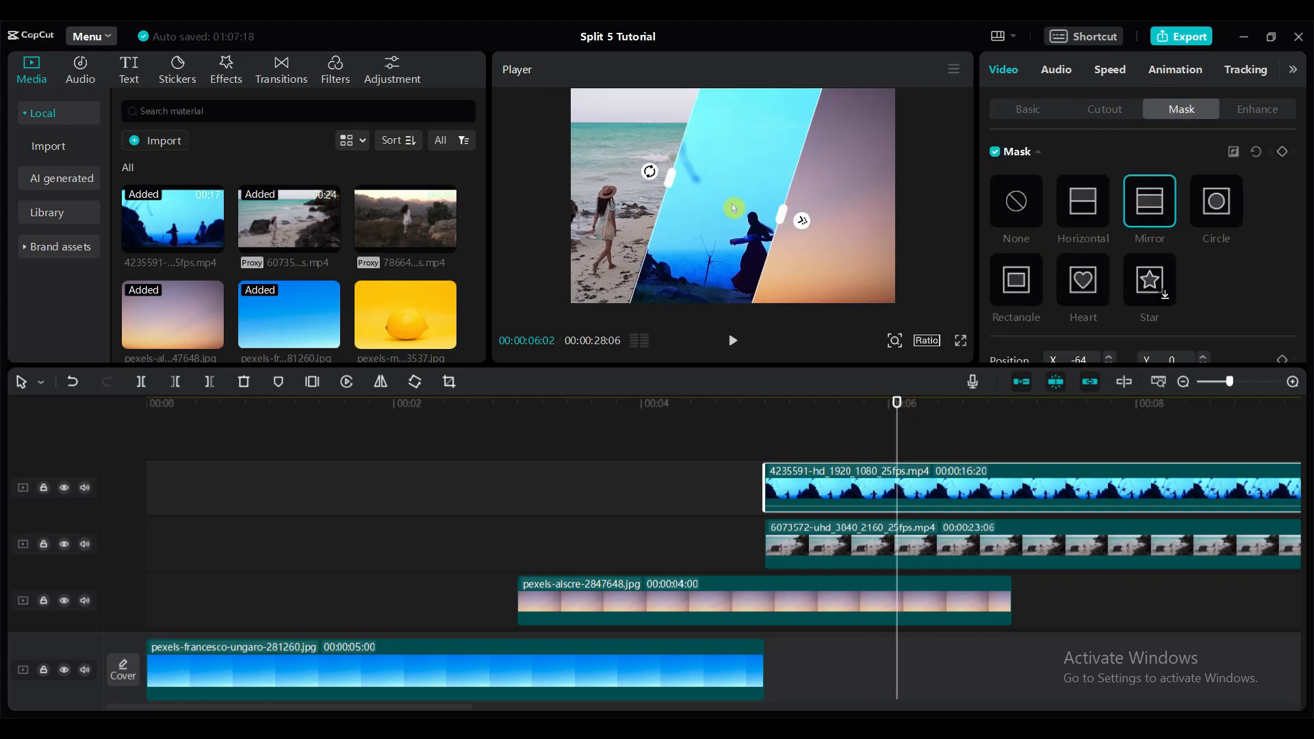
{"action": "left_click_drag", "start_coordinate": [734, 208], "coordinate": [750, 209]}
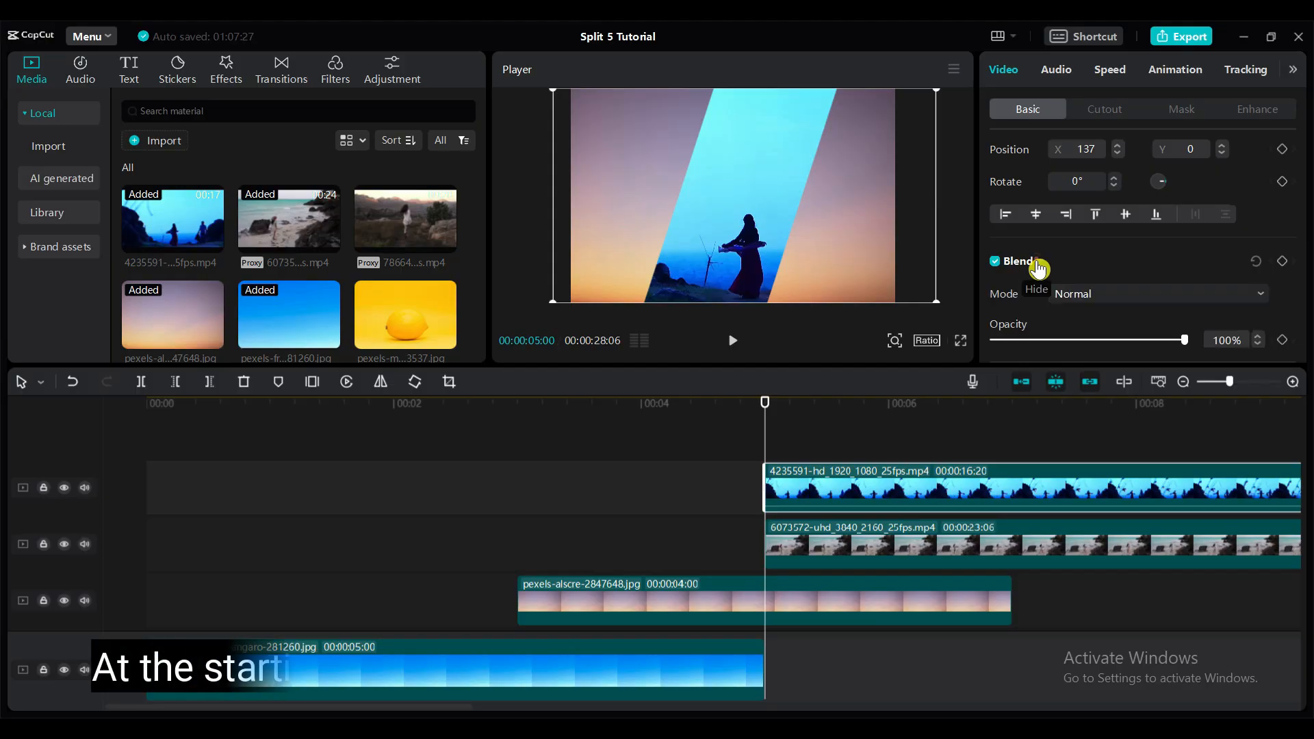
- Add opacity keyframes to video 4235591 at 5 and 6 seconds, and lower the 5-second opacity to about 12%
{"action": "scroll", "coordinate": [1125, 306], "scroll_direction": "down", "scroll_amount": 2}
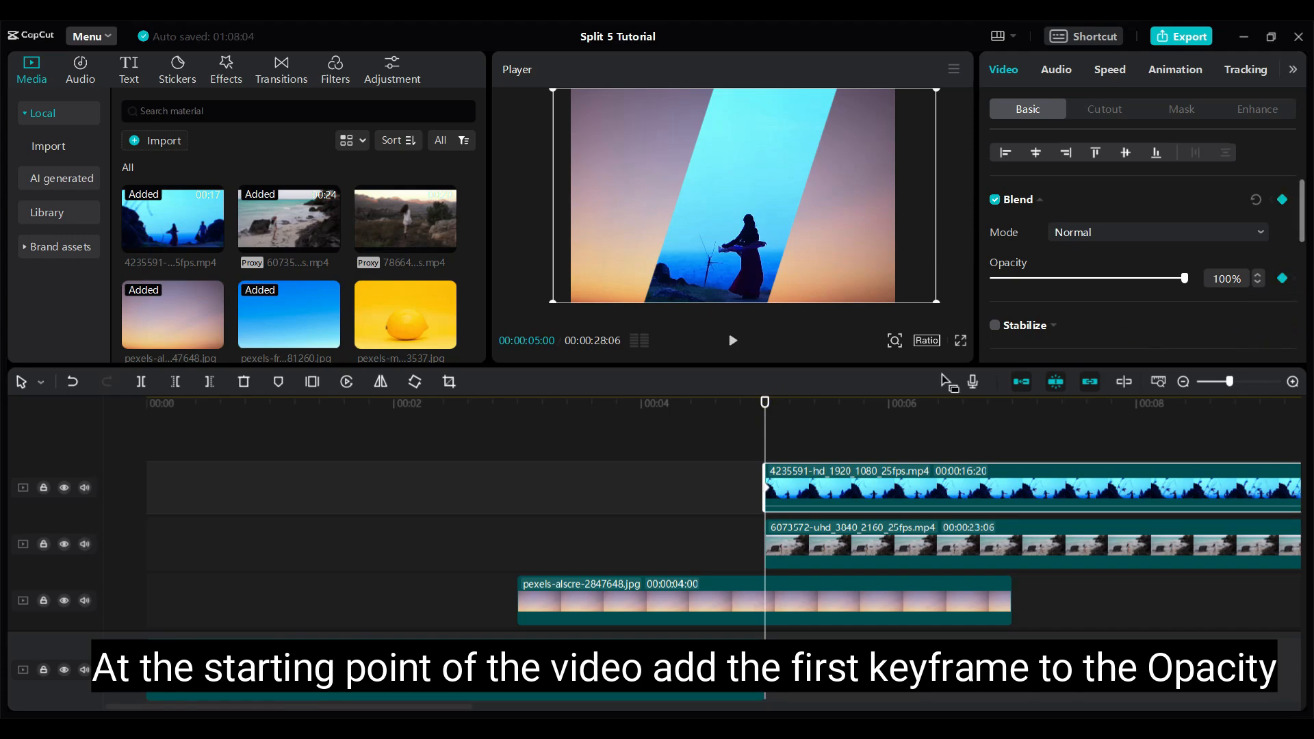
{"action": "mouse_move", "coordinate": [767, 406]}
{"action": "left_mouse_down"}
{"action": "mouse_move", "coordinate": [894, 424]}
{"action": "mouse_move", "coordinate": [812, 406]}
{"action": "mouse_move", "coordinate": [767, 414]}
{"action": "left_mouse_up"}
{"action": "left_click", "coordinate": [1284, 286]}
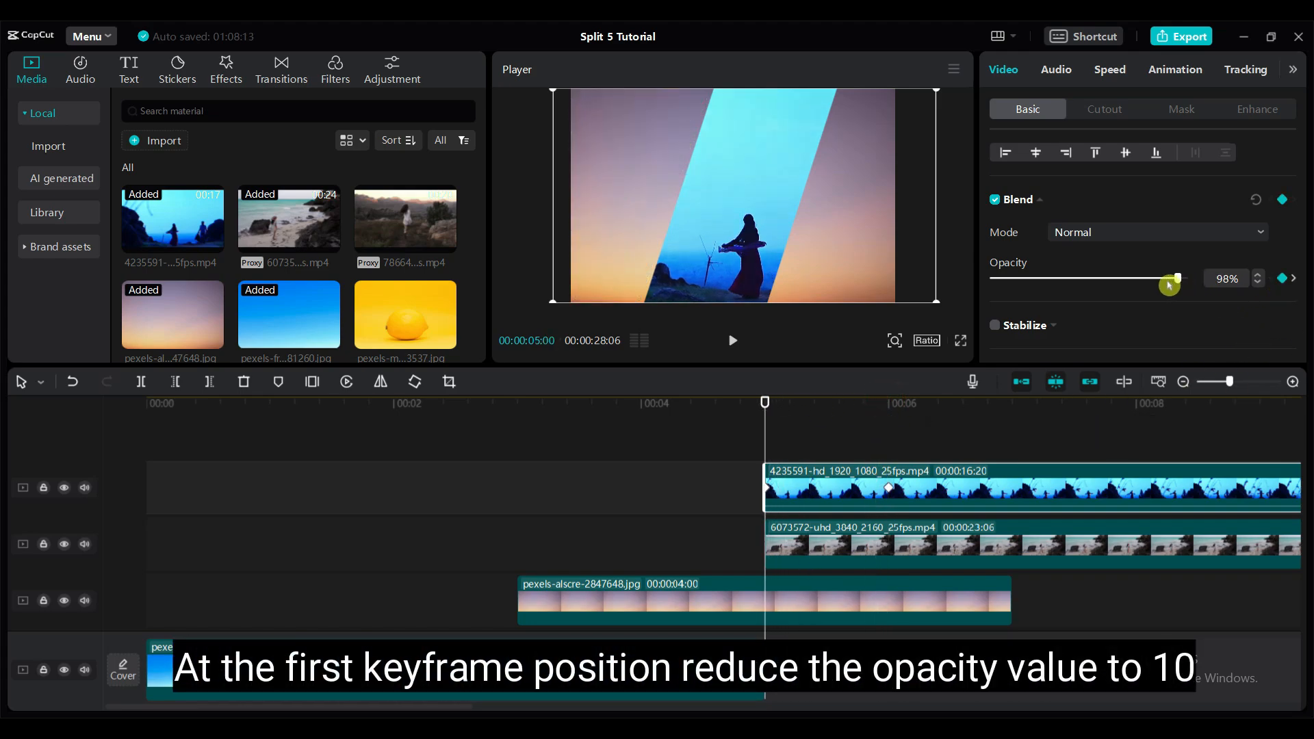
{"action": "left_click_drag", "start_coordinate": [1170, 285], "coordinate": [1021, 285]}
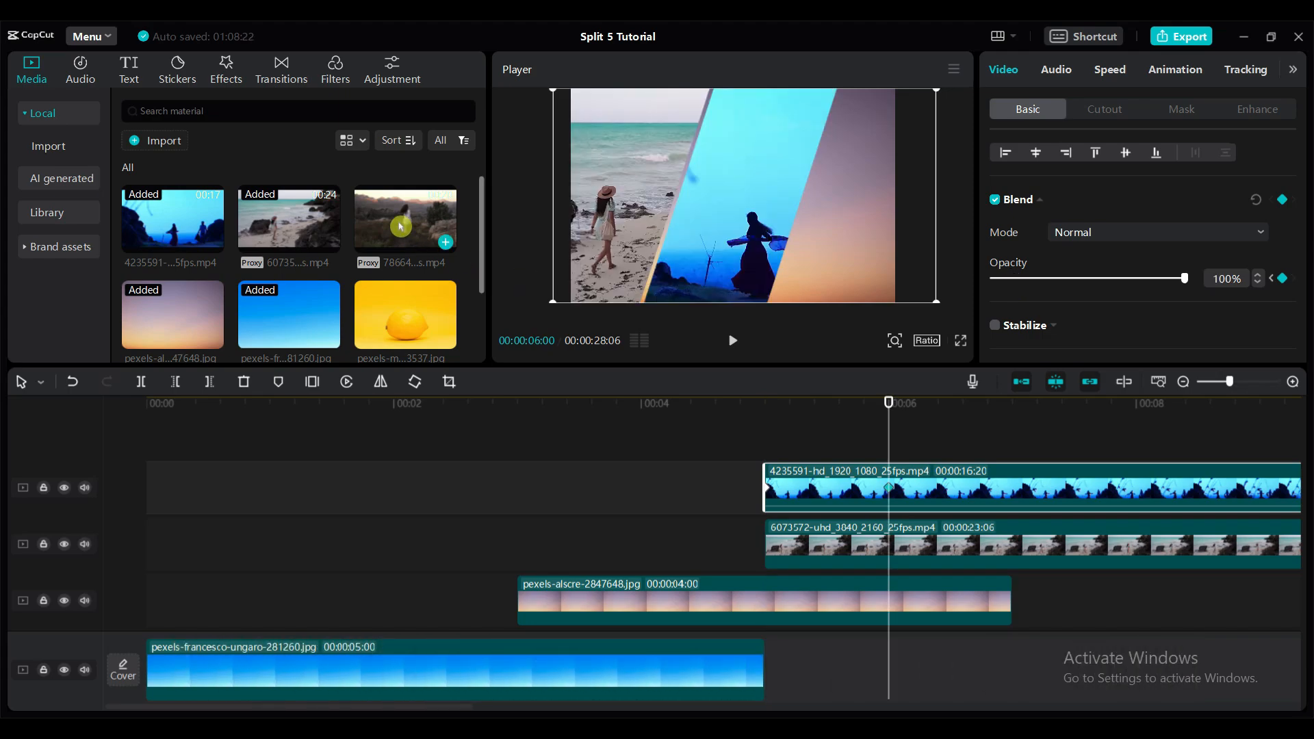
- Add video 7866402 on a new top track at 5 seconds, enlarged to the frame height and shifted to the right
{"action": "left_click_drag", "start_coordinate": [405, 219], "coordinate": [774, 479]}
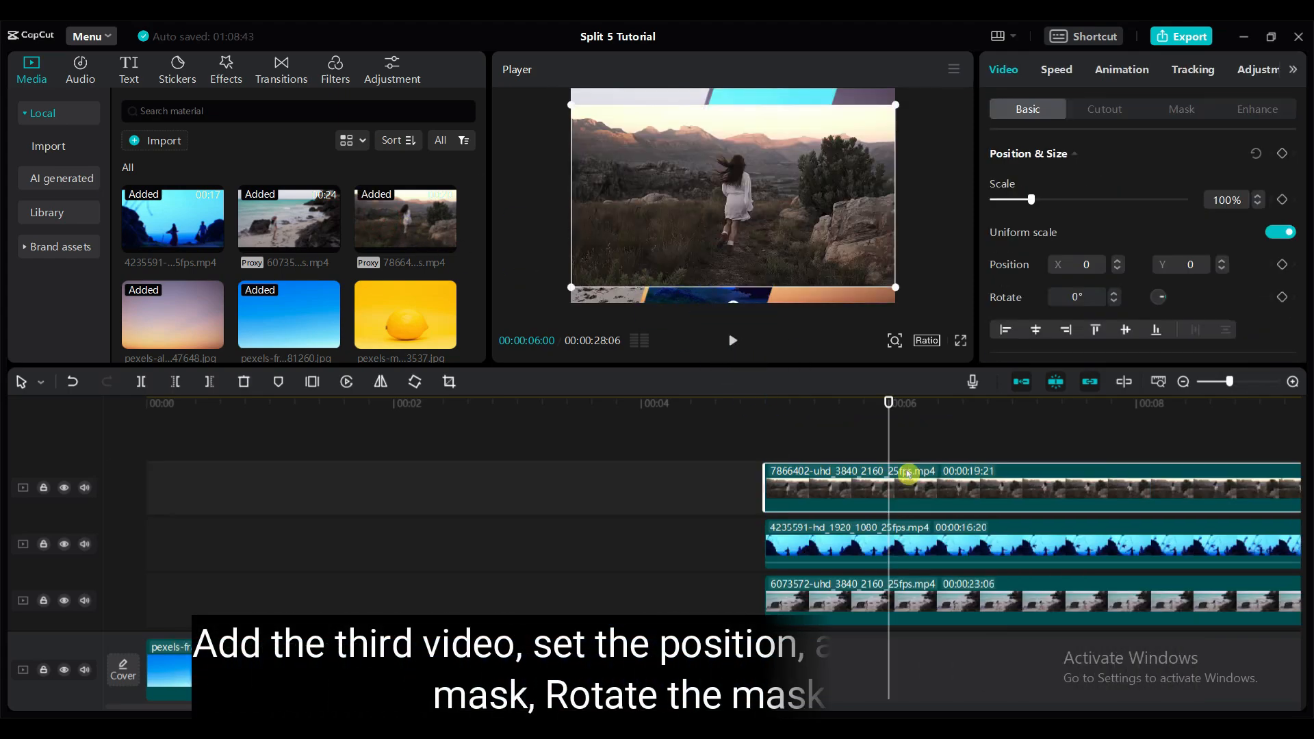
{"action": "left_click_drag", "start_coordinate": [894, 287], "coordinate": [921, 322]}
{"action": "left_click_drag", "start_coordinate": [792, 211], "coordinate": [899, 211]}
- Add a Mirror mask to video 7866402, rotated 108° and placed at X 329 so only the right slice around the woman shows
{"action": "left_click", "coordinate": [1177, 111]}
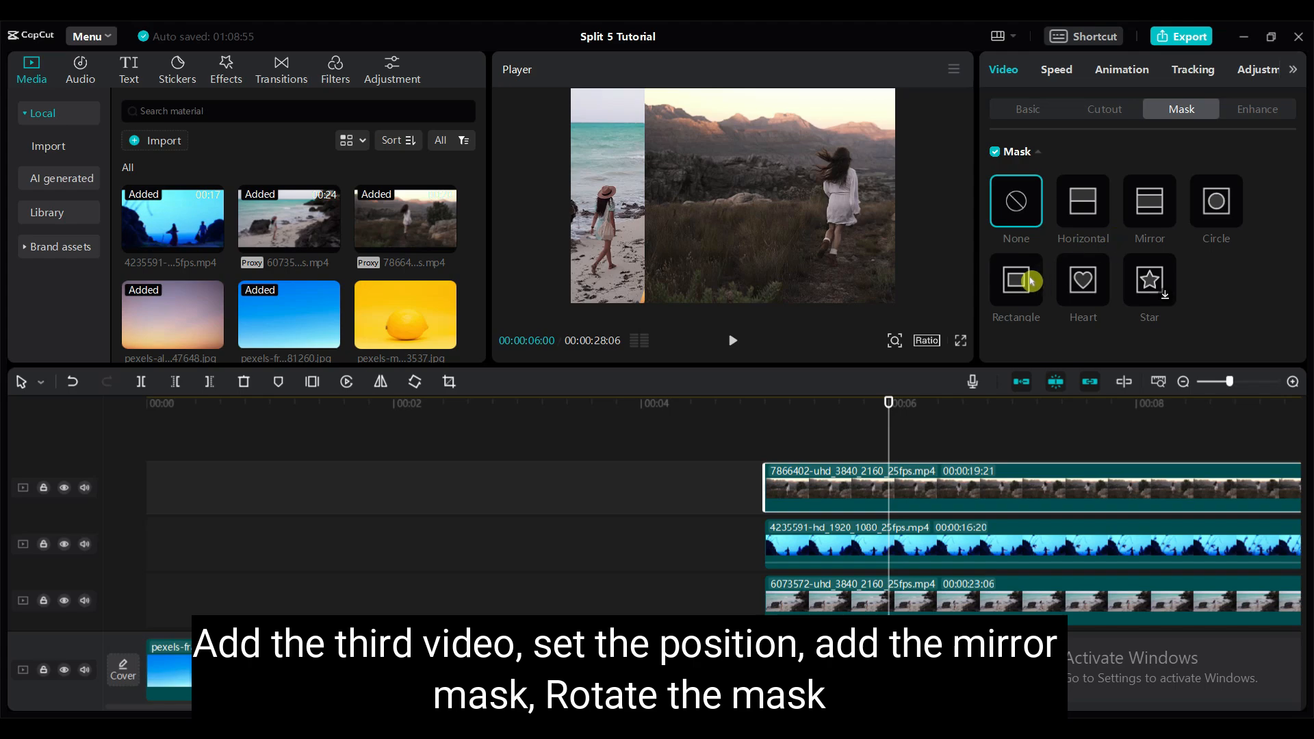
{"action": "left_click", "coordinate": [1149, 202]}
{"action": "left_click_drag", "start_coordinate": [835, 117], "coordinate": [663, 157]}
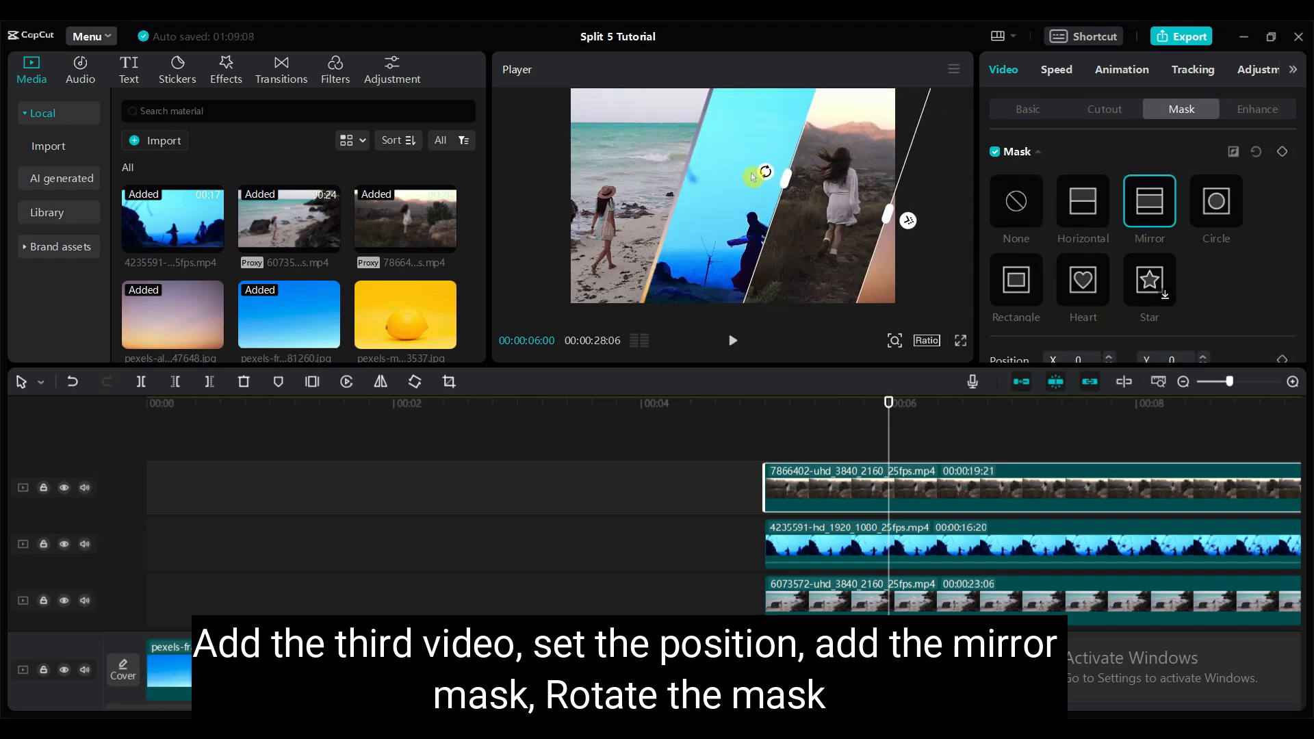
{"action": "left_click_drag", "start_coordinate": [753, 176], "coordinate": [787, 175]}
{"action": "scroll", "coordinate": [1082, 260], "scroll_direction": "down", "scroll_amount": 2}
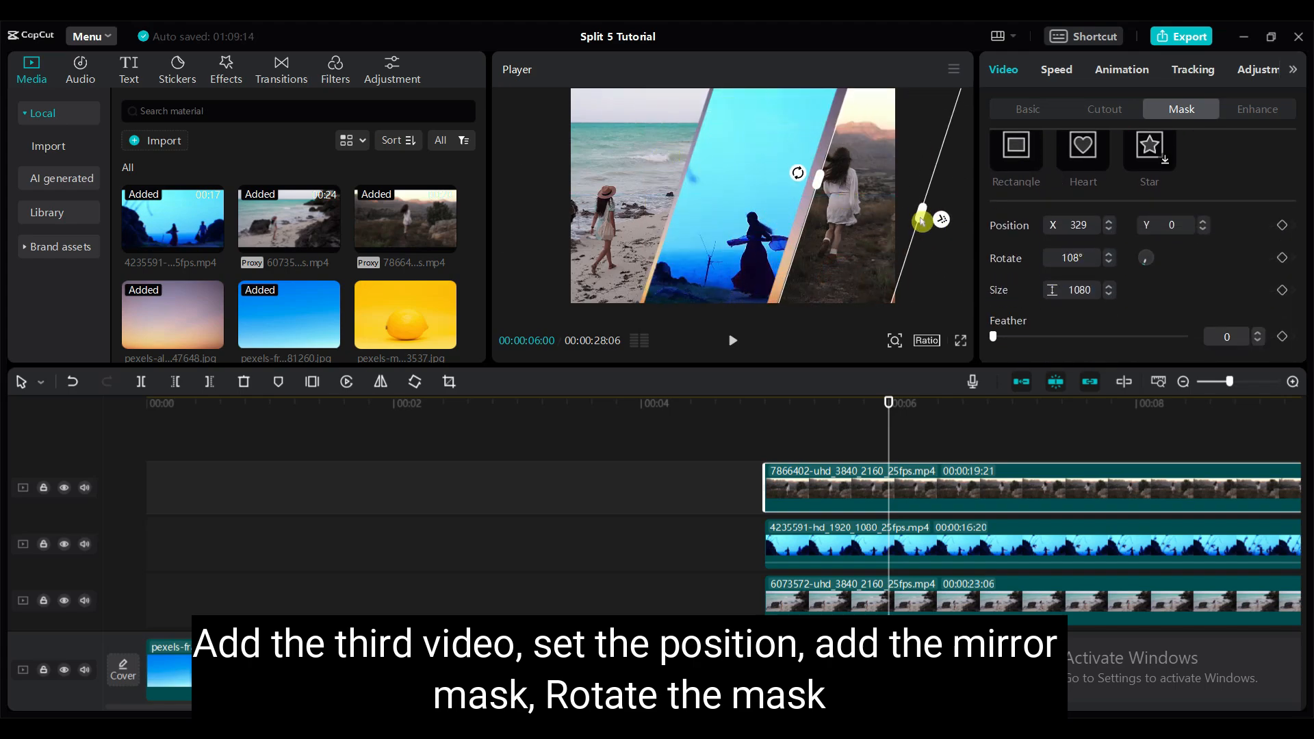
- Review the panel transition and extend the sunset-sky clip's duration to 5 seconds 16 frames
{"action": "left_click", "coordinate": [624, 471]}
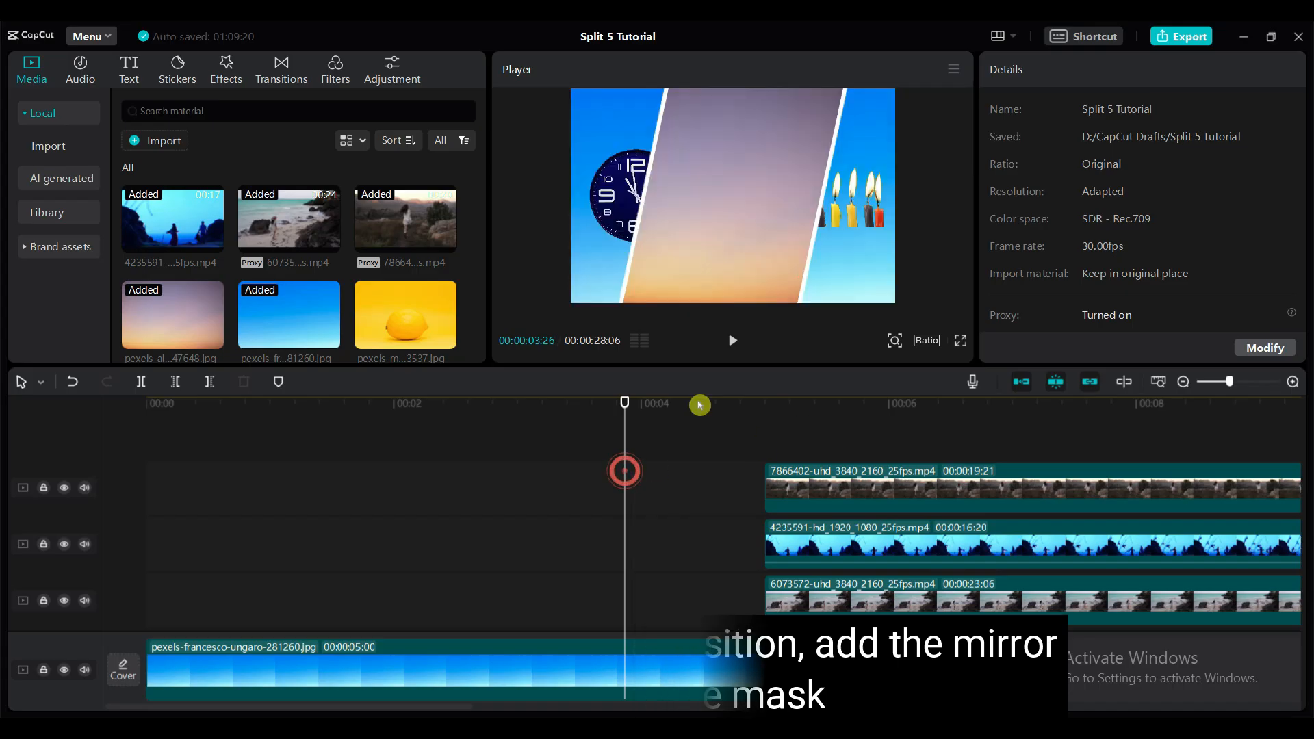
{"action": "mouse_move", "coordinate": [699, 406]}
{"action": "left_mouse_down"}
{"action": "mouse_move", "coordinate": [1036, 445]}
{"action": "mouse_move", "coordinate": [943, 444]}
{"action": "mouse_move", "coordinate": [1019, 460]}
{"action": "mouse_move", "coordinate": [982, 455]}
{"action": "left_mouse_up"}
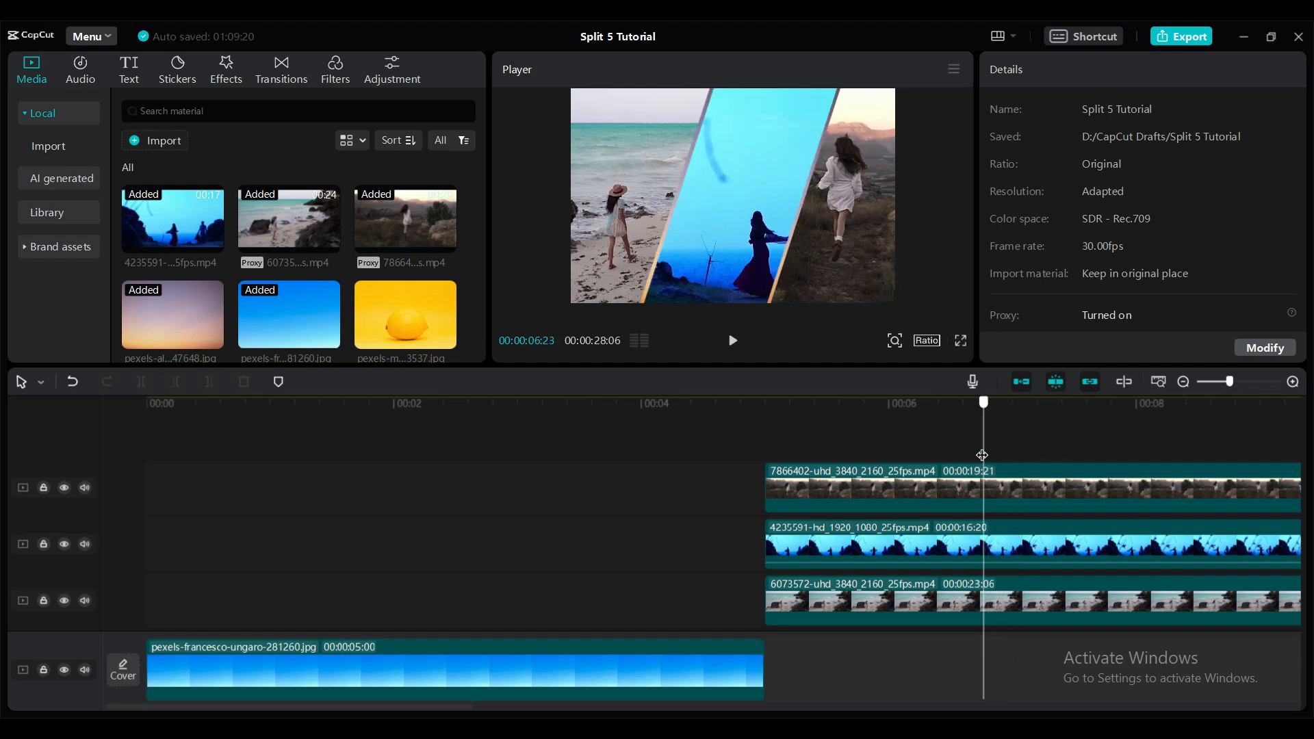
{"action": "scroll", "coordinate": [1013, 491], "scroll_direction": "down", "scroll_amount": 2}
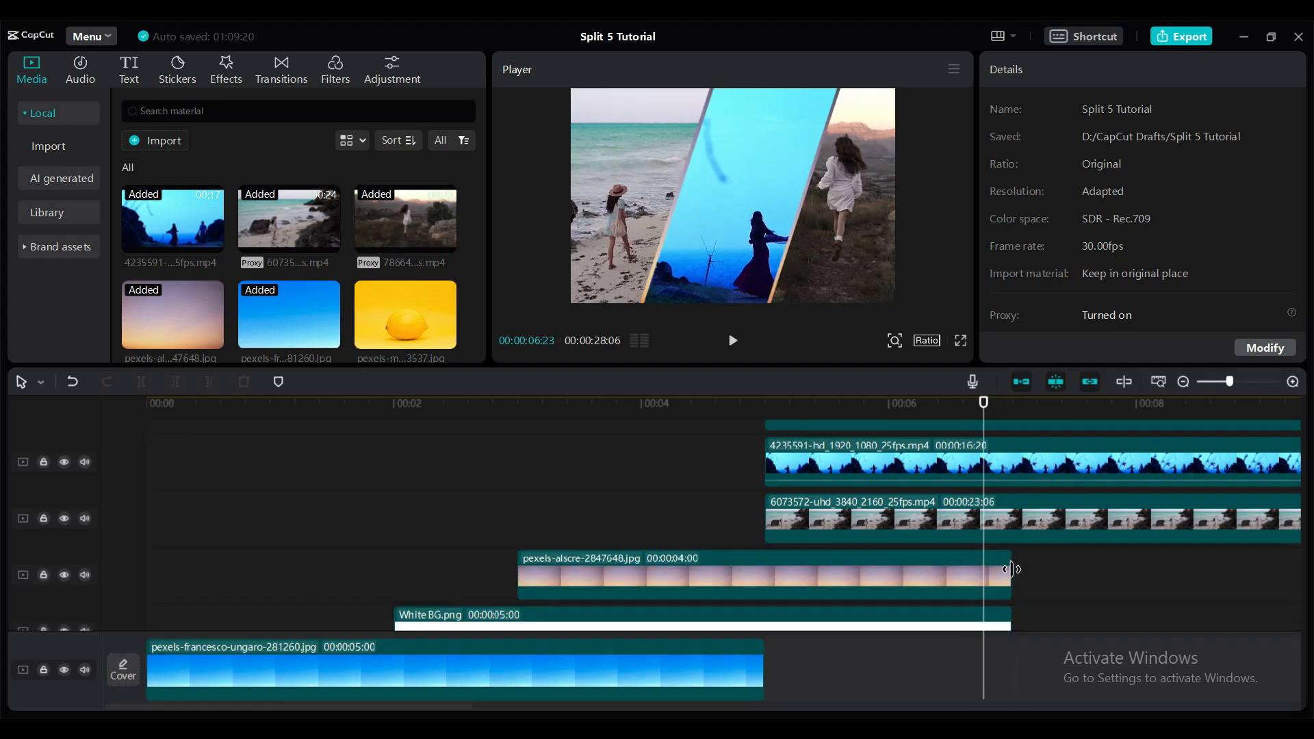
{"action": "left_click_drag", "start_coordinate": [1011, 571], "coordinate": [1201, 579]}
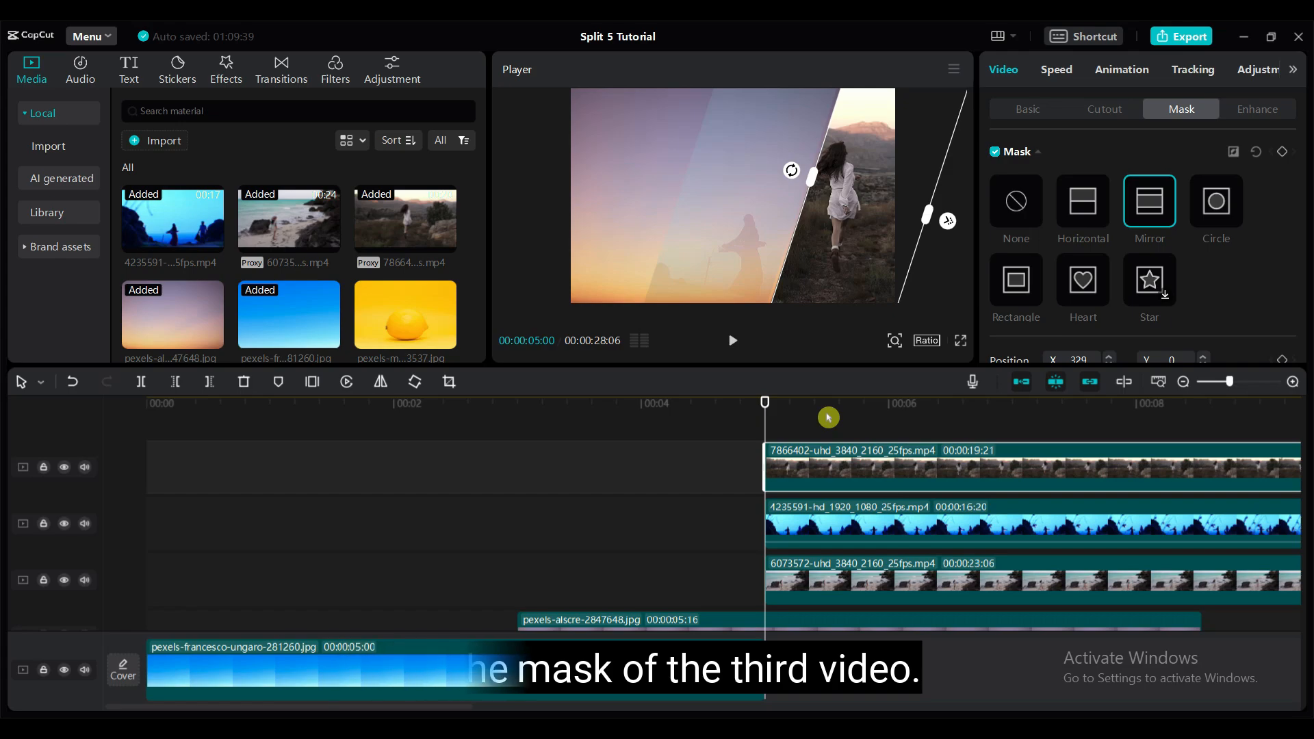
- Add mask position keyframes to video 7866402 at 5 seconds and at 5 seconds 22 frames
{"action": "scroll", "coordinate": [1240, 242], "scroll_direction": "down", "scroll_amount": 2}
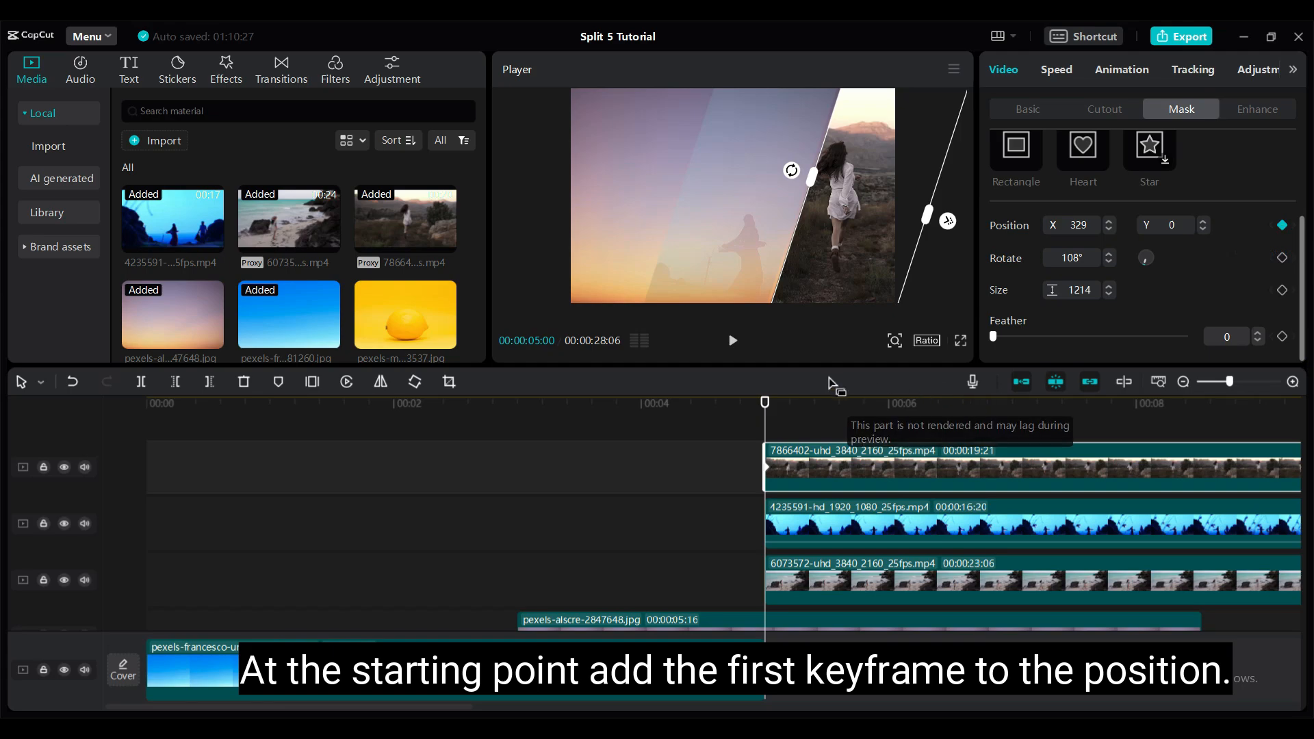
{"action": "left_click_drag", "start_coordinate": [764, 403], "coordinate": [855, 429]}
{"action": "left_click", "coordinate": [865, 472]}
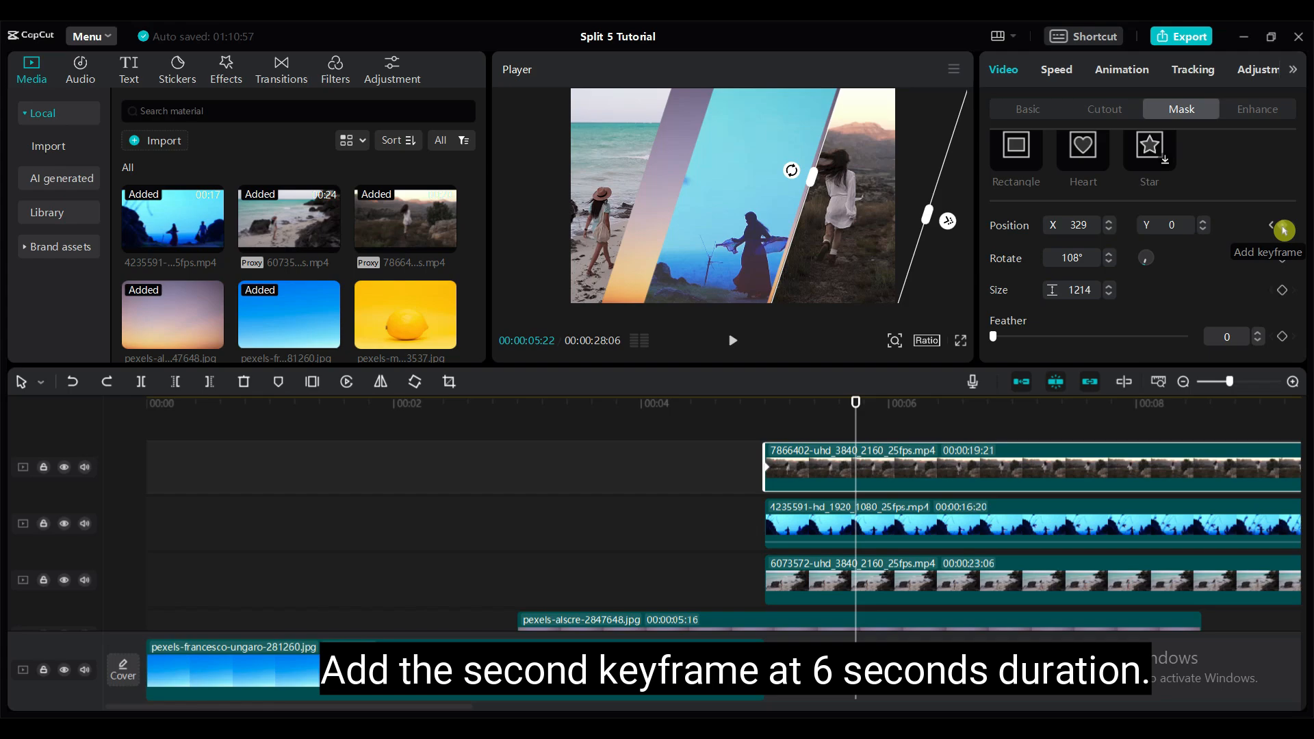
- Move video 7866402's mask out of frame to the right at its 5-second keyframe and preview the animation
{"action": "left_click", "coordinate": [767, 467]}
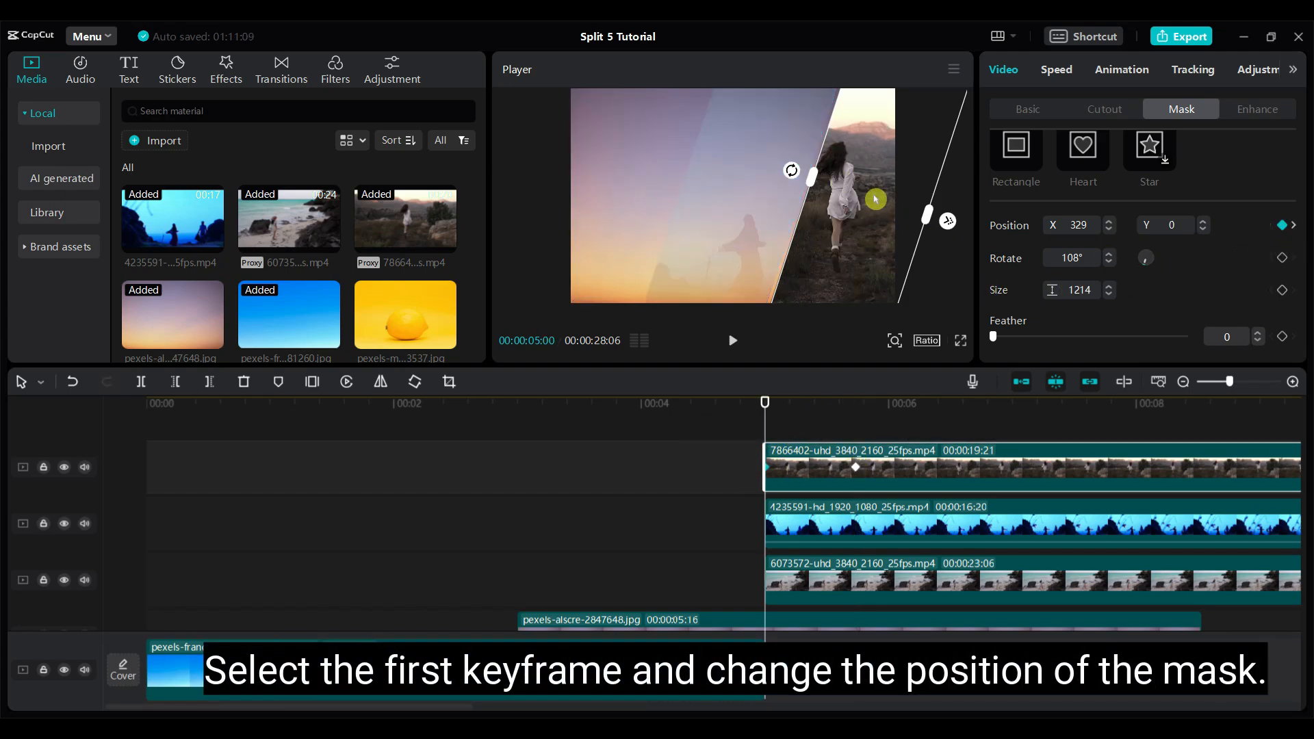
{"action": "left_click_drag", "start_coordinate": [860, 198], "coordinate": [965, 217]}
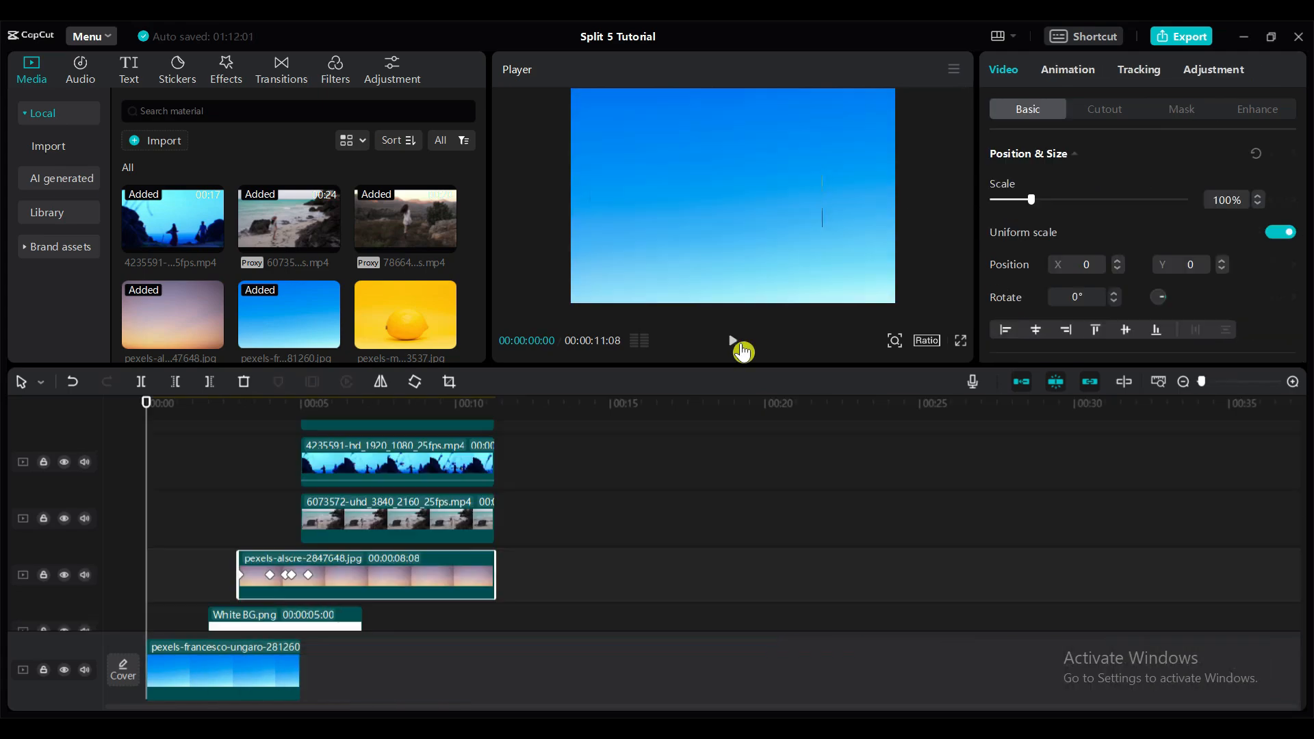
{"action": "left_click", "coordinate": [741, 346]}
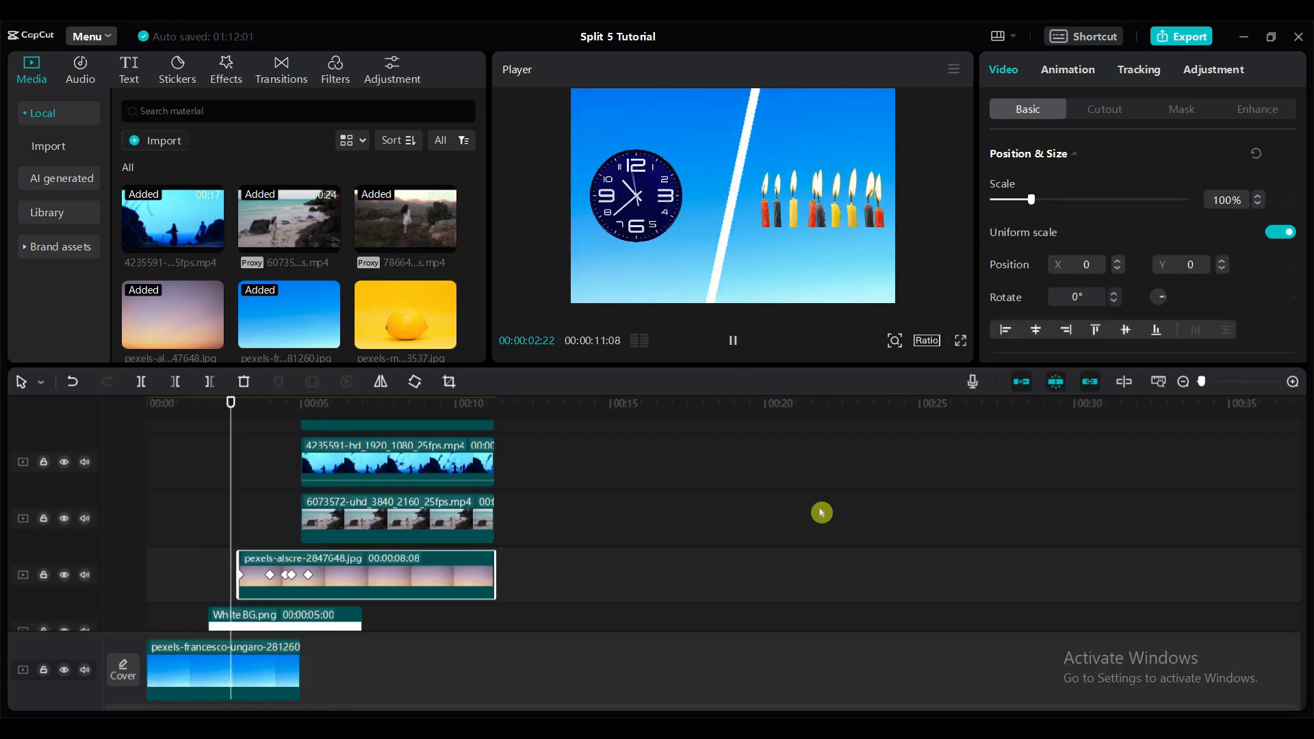